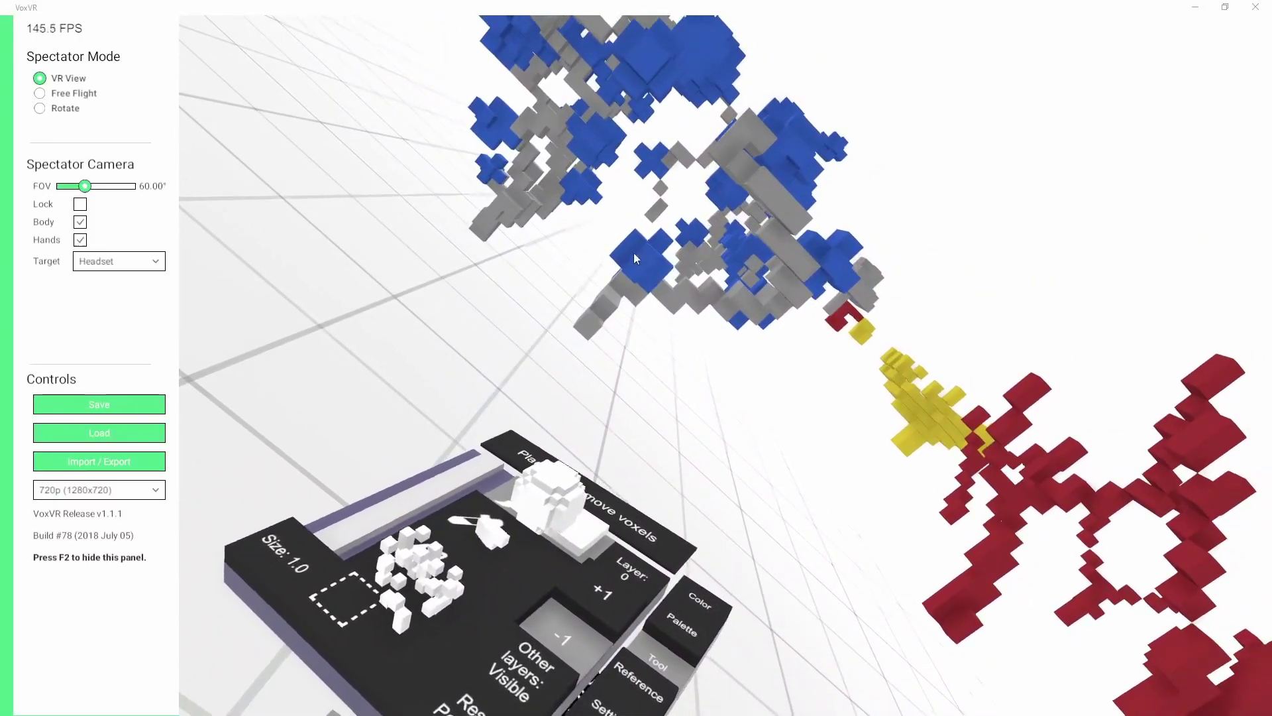
- Export the VoxVR coral model in MagicaVoxel format under the name coral
{"action": "left_click", "coordinate": [138, 466]}
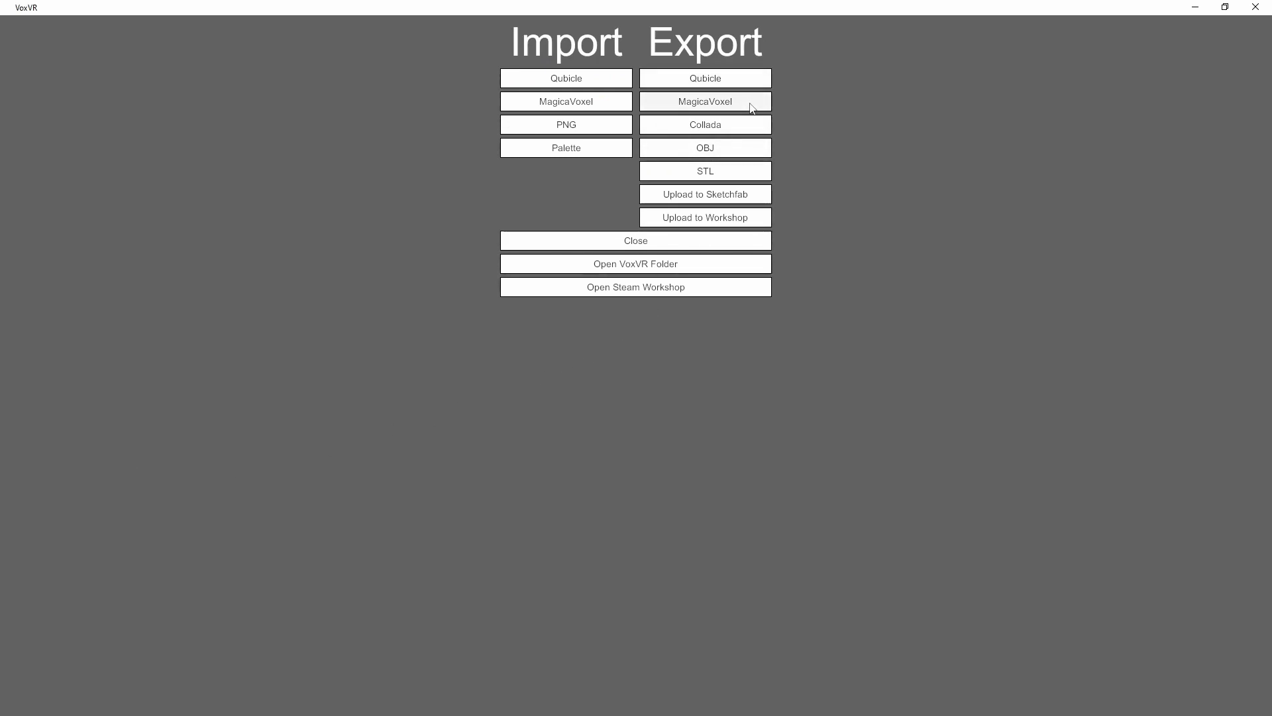
{"action": "type", "text": "co"}
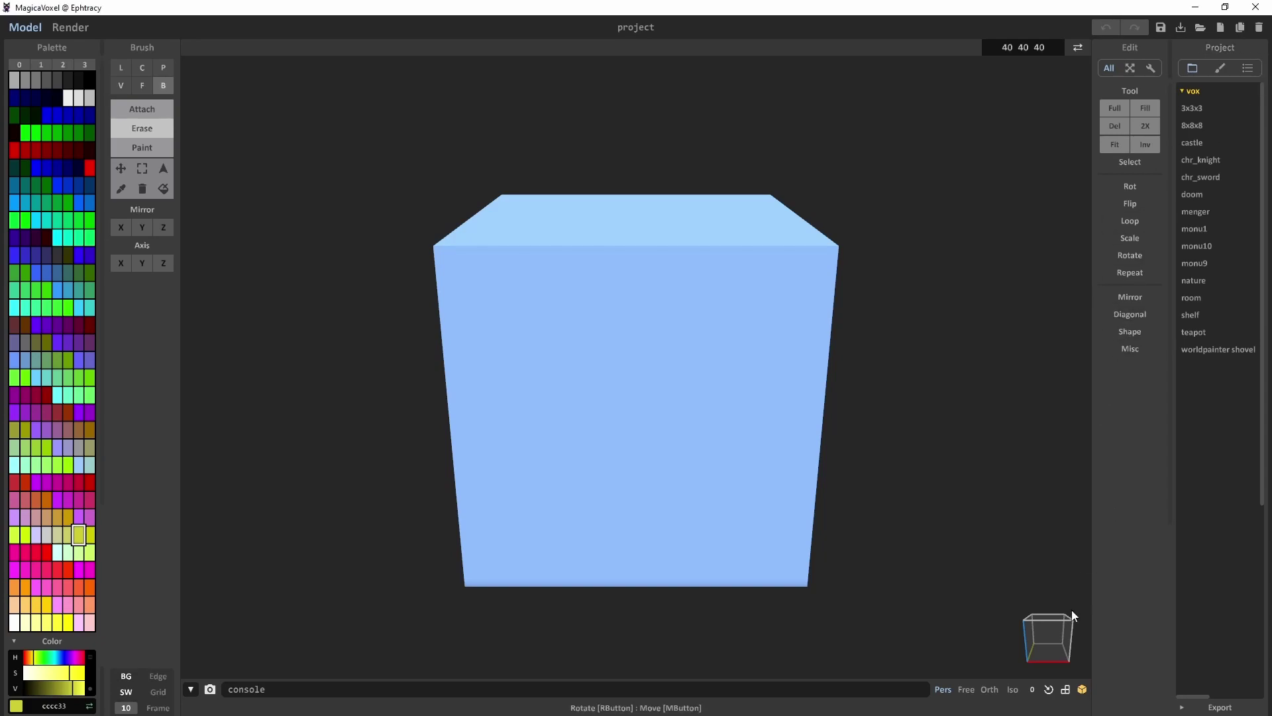
- Open coral.vox from the VoxVR Export folder
{"action": "left_click", "coordinate": [1200, 28]}
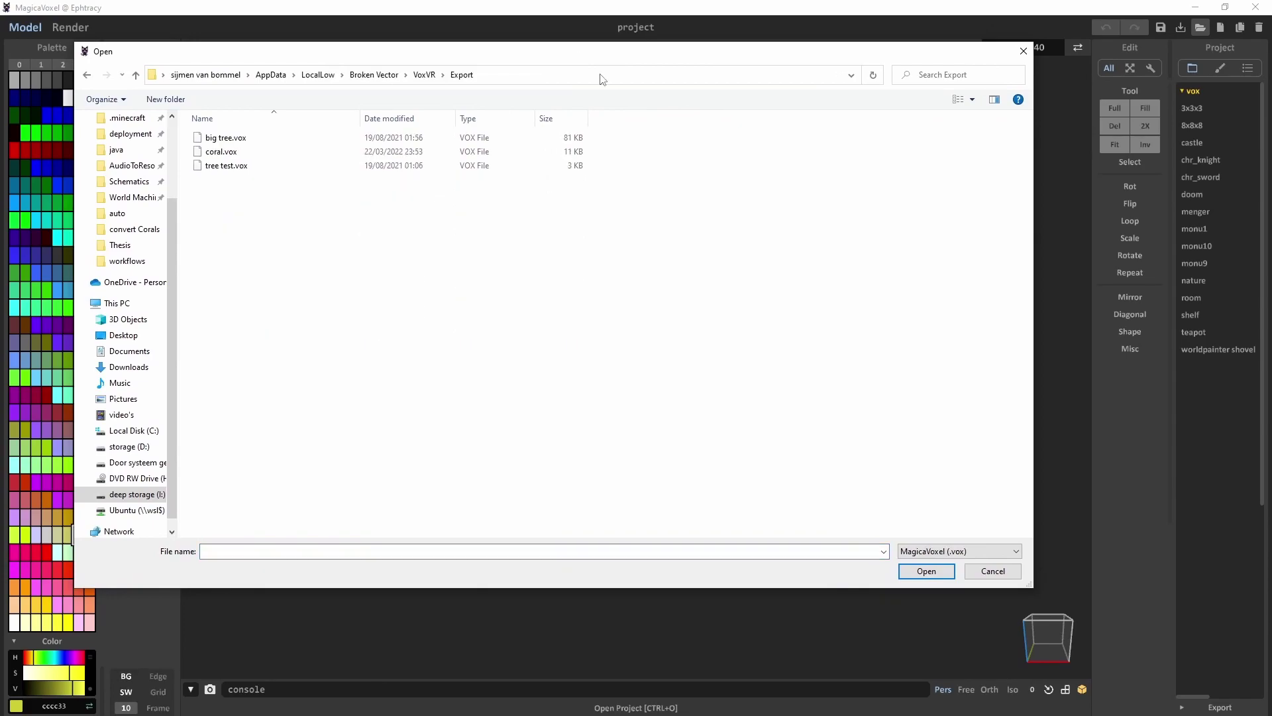
{"action": "left_click", "coordinate": [251, 153]}
- Load coral.vox and zoom in on the coral model
{"action": "left_click", "coordinate": [925, 572]}
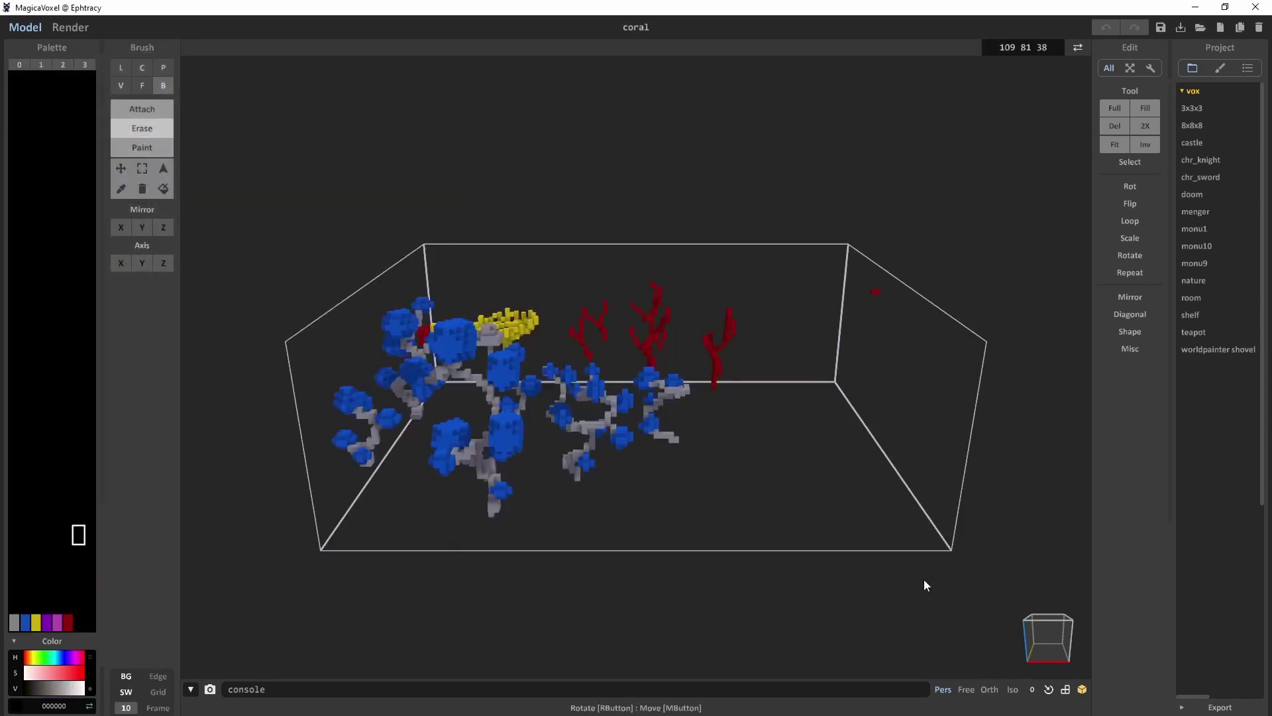
{"action": "scroll", "coordinate": [735, 438], "scroll_direction": "up", "scroll_amount": 2}
{"action": "middle_click_drag", "start_coordinate": [554, 520], "coordinate": [658, 559]}
{"action": "right_click_drag", "start_coordinate": [620, 560], "coordinate": [674, 460]}
{"action": "scroll", "coordinate": [759, 504], "scroll_direction": "up", "scroll_amount": 5}
{"action": "middle_click_drag", "start_coordinate": [673, 460], "coordinate": [520, 448]}
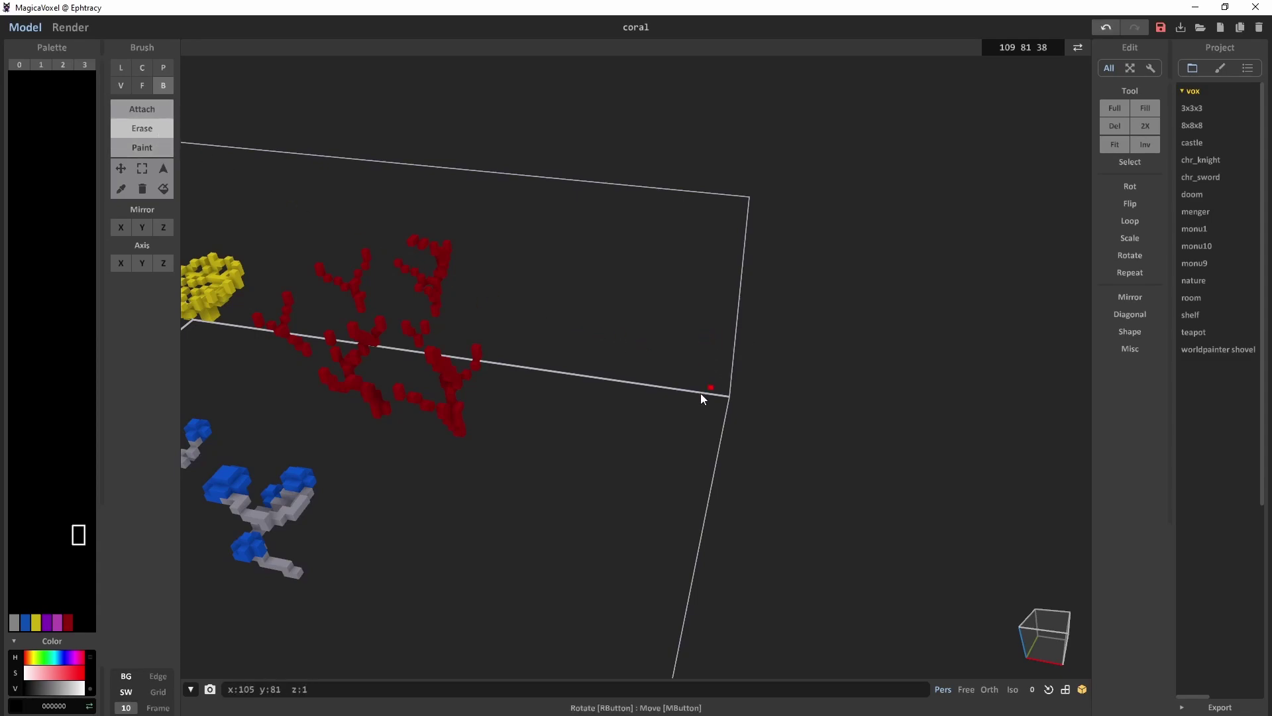
- Erase the stray grey voxel near the purple cube
{"action": "right_click_drag", "start_coordinate": [514, 395], "coordinate": [488, 472]}
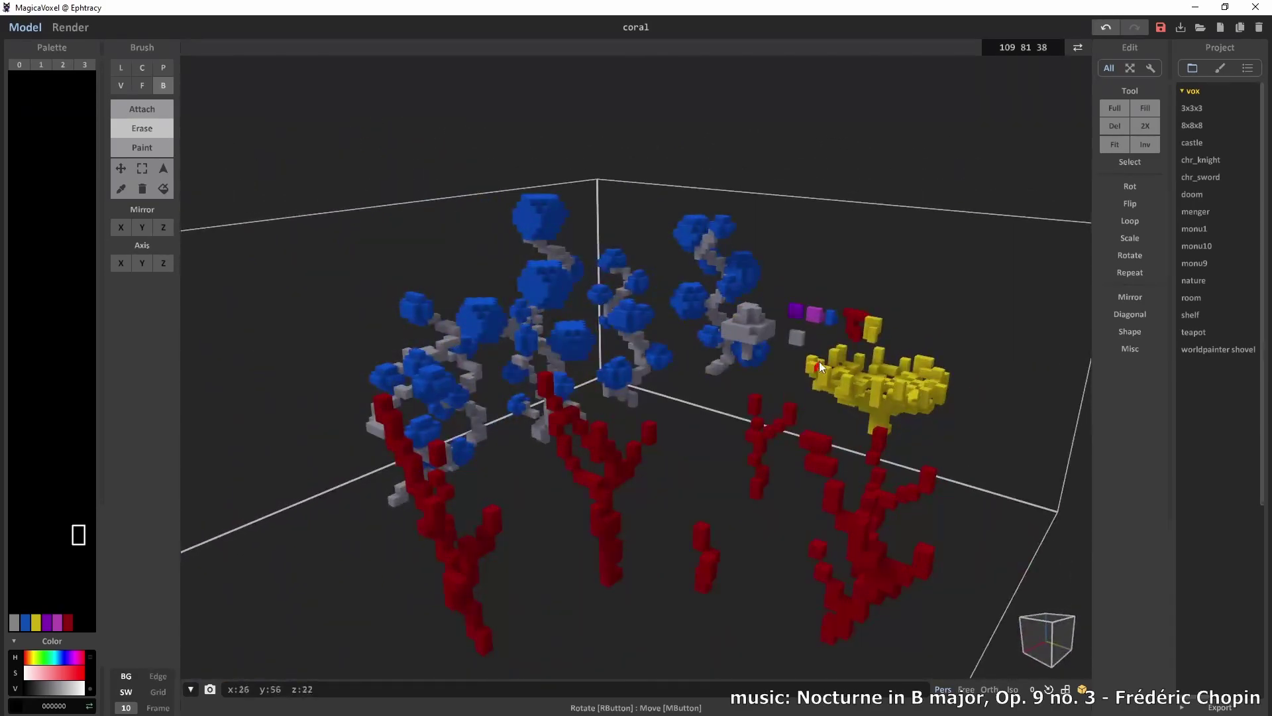
{"action": "right_click_drag", "start_coordinate": [819, 360], "coordinate": [651, 424]}
{"action": "scroll", "coordinate": [611, 332], "scroll_direction": "up", "scroll_amount": 5}
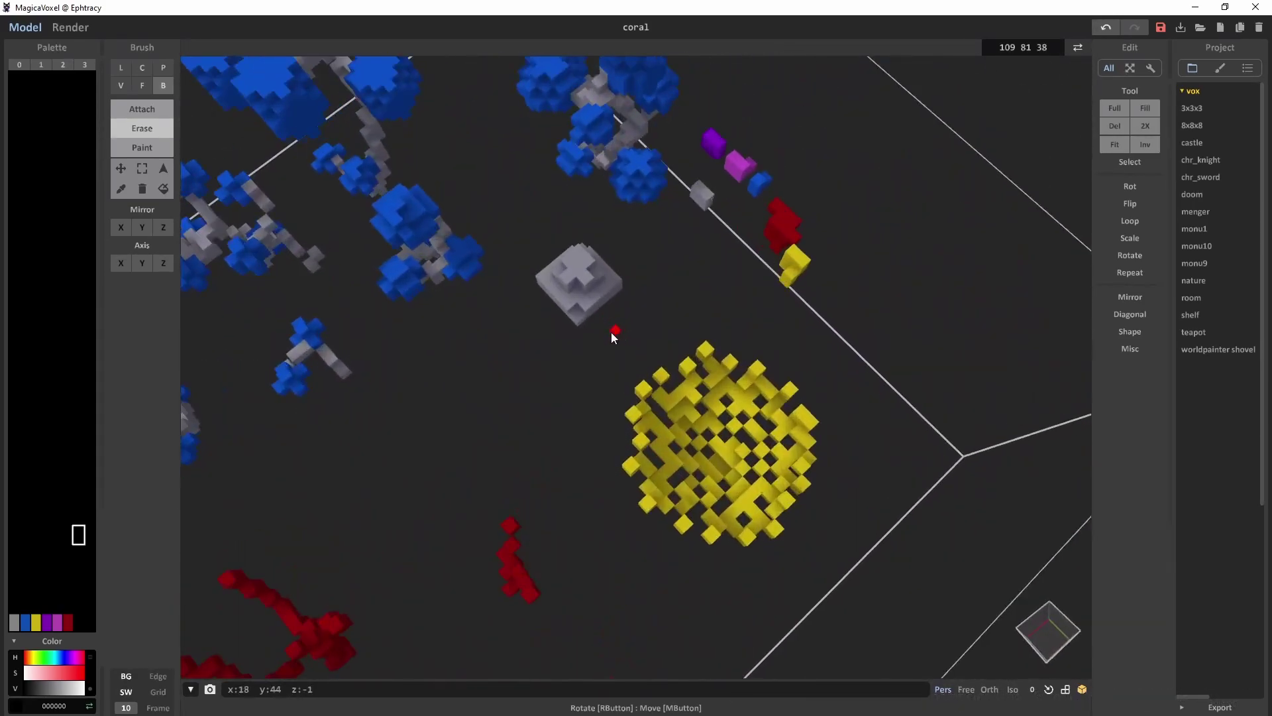
{"action": "right_click_drag", "start_coordinate": [563, 414], "coordinate": [546, 379]}
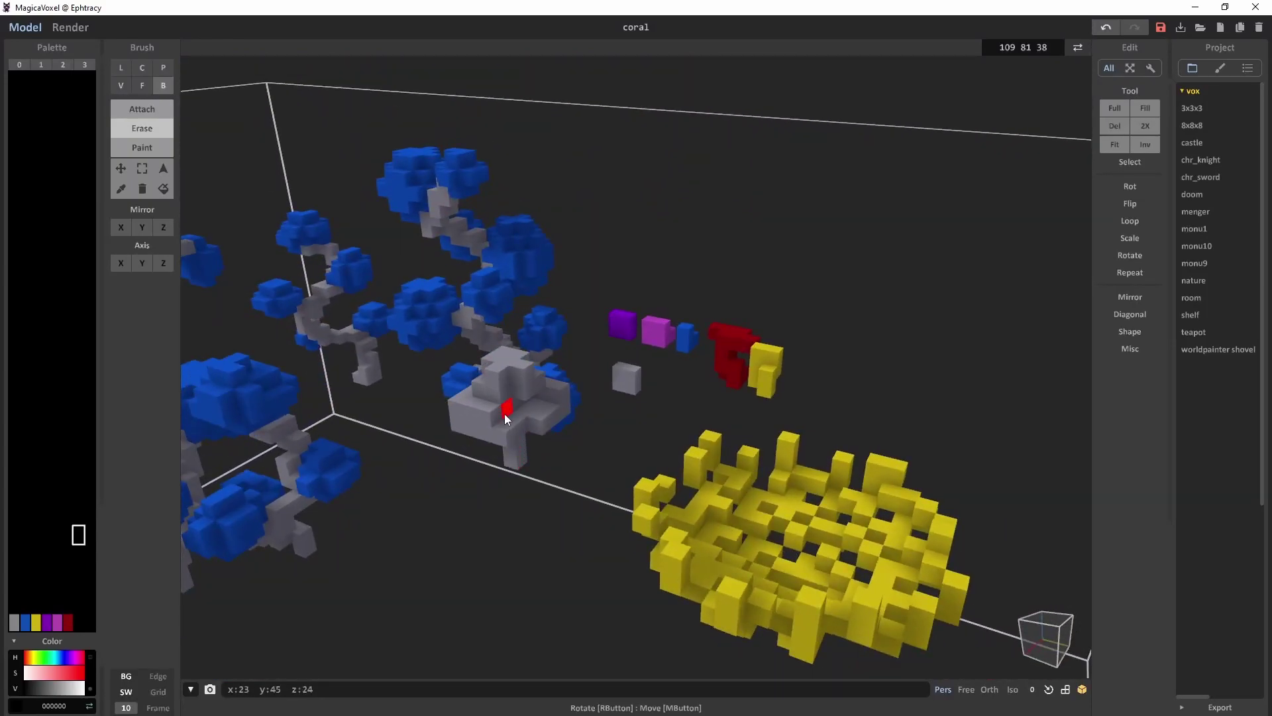
{"action": "middle_click_drag", "start_coordinate": [538, 419], "coordinate": [638, 527]}
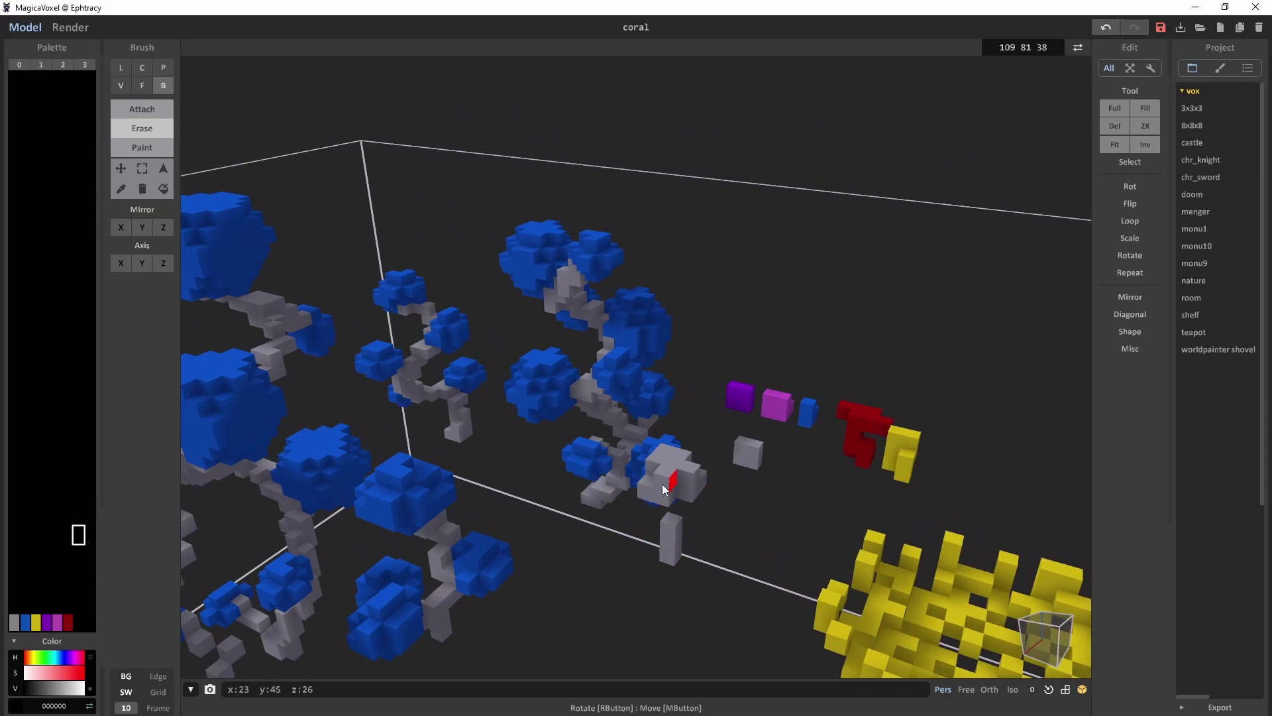
{"action": "right_click_drag", "start_coordinate": [667, 480], "coordinate": [637, 493]}
{"action": "left_click", "coordinate": [638, 494]}
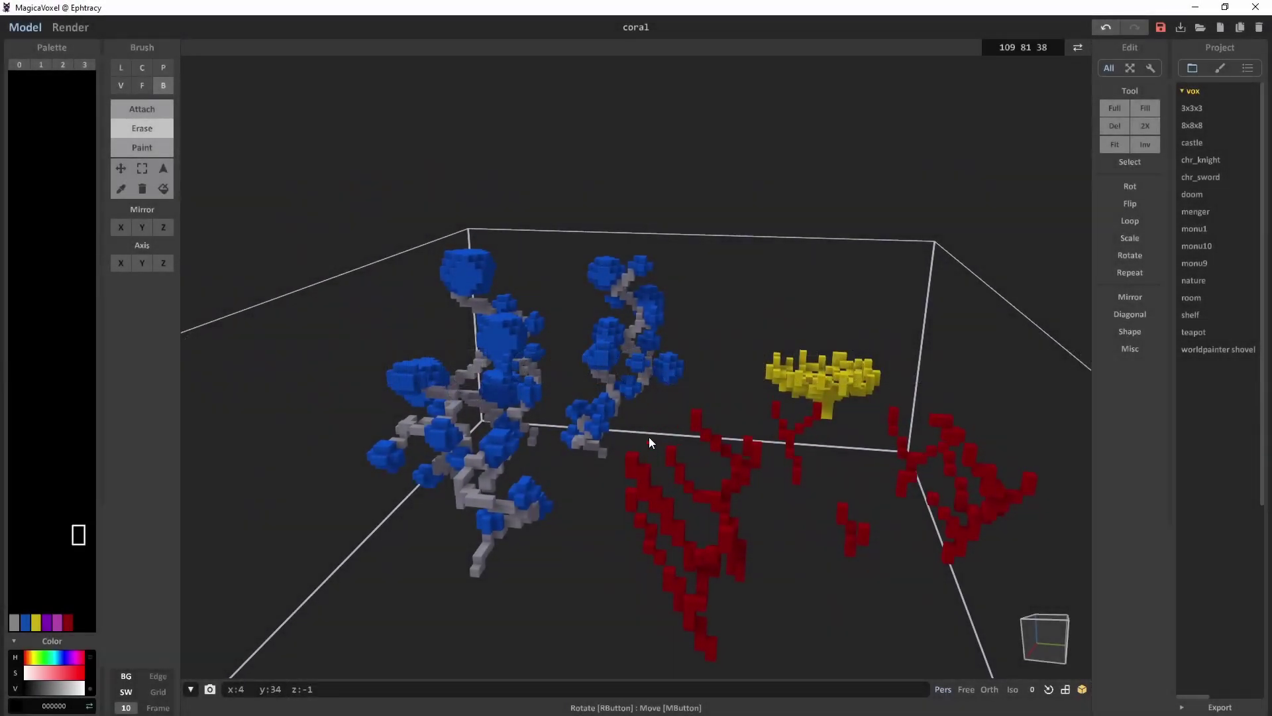
- Pick the grey palette swatch, colour 848484, as the active colour
{"action": "right_click_drag", "start_coordinate": [650, 436], "coordinate": [661, 443]}
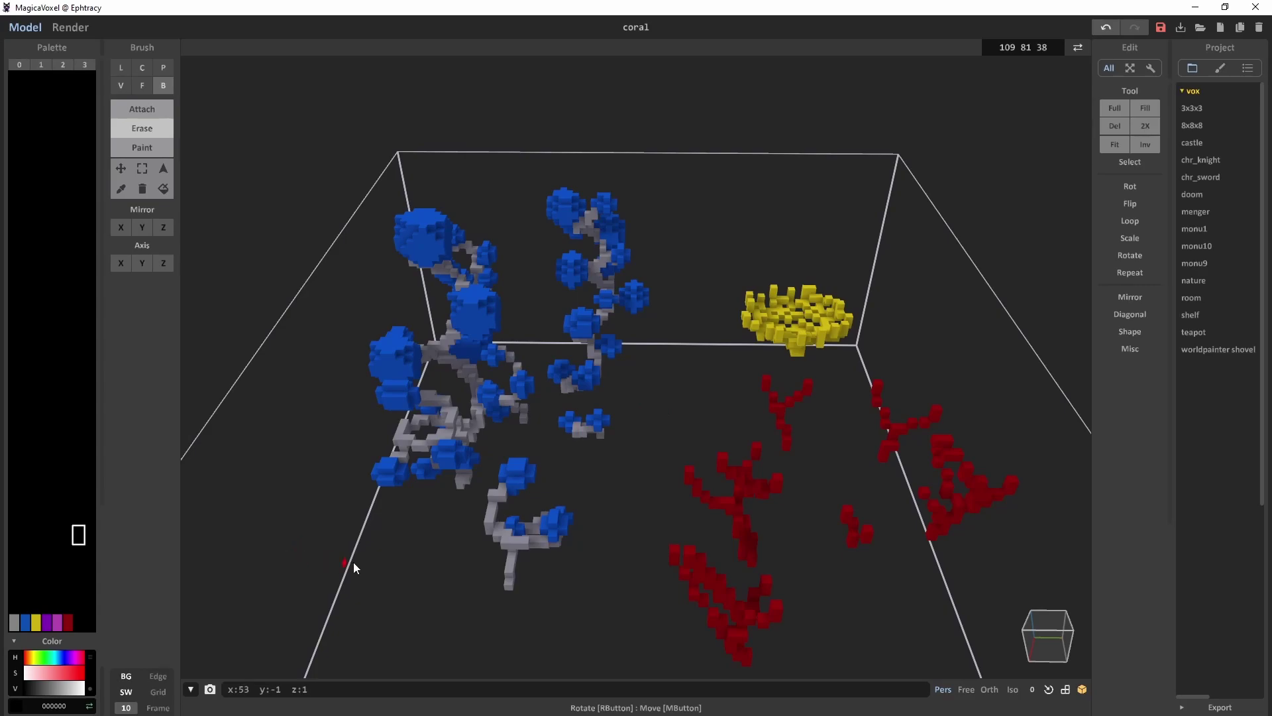
{"action": "right_click_drag", "start_coordinate": [658, 427], "coordinate": [590, 447]}
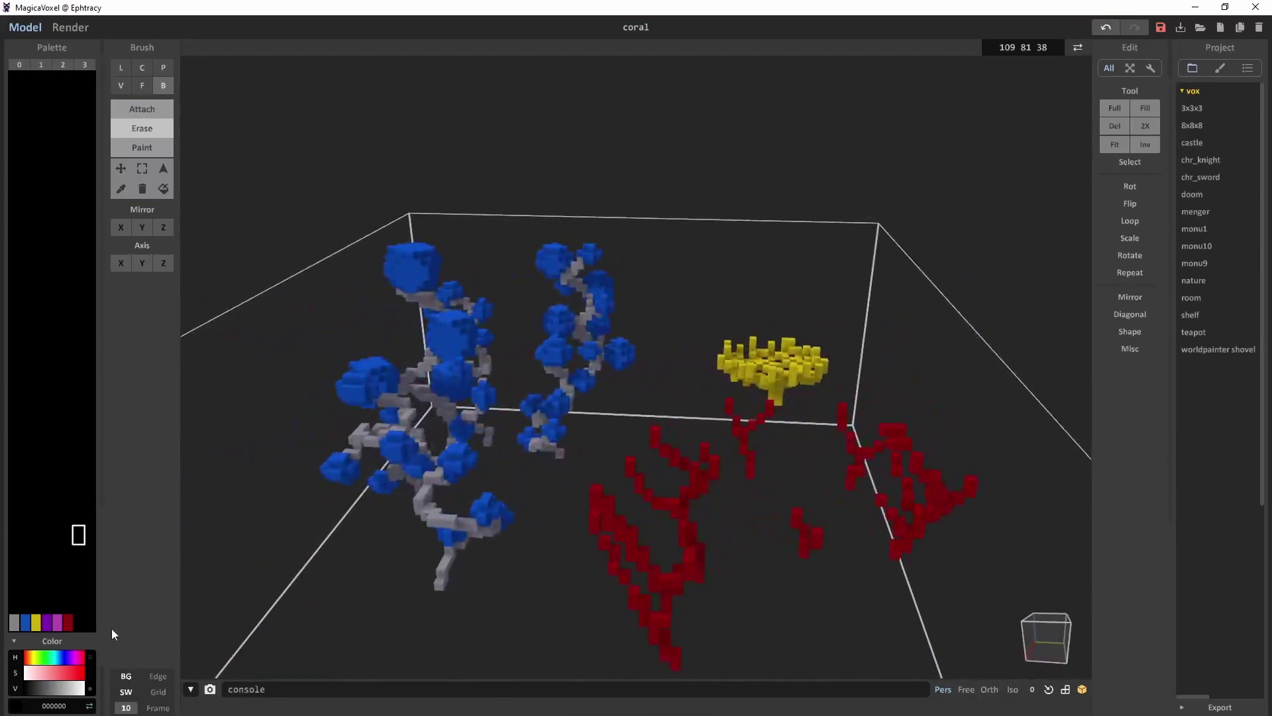
{"action": "left_click", "coordinate": [17, 626]}
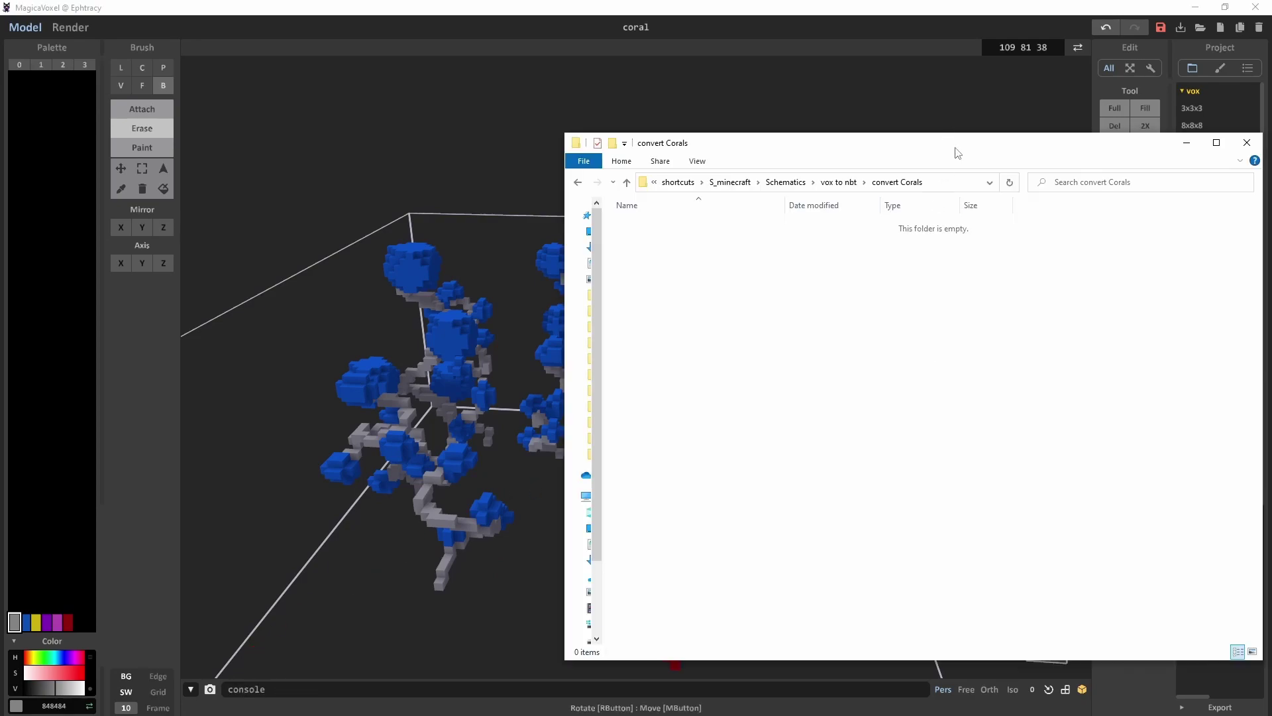
- Create a new text document in convert Corals and rename it config.json
{"action": "left_click_drag", "start_coordinate": [959, 143], "coordinate": [894, 132]}
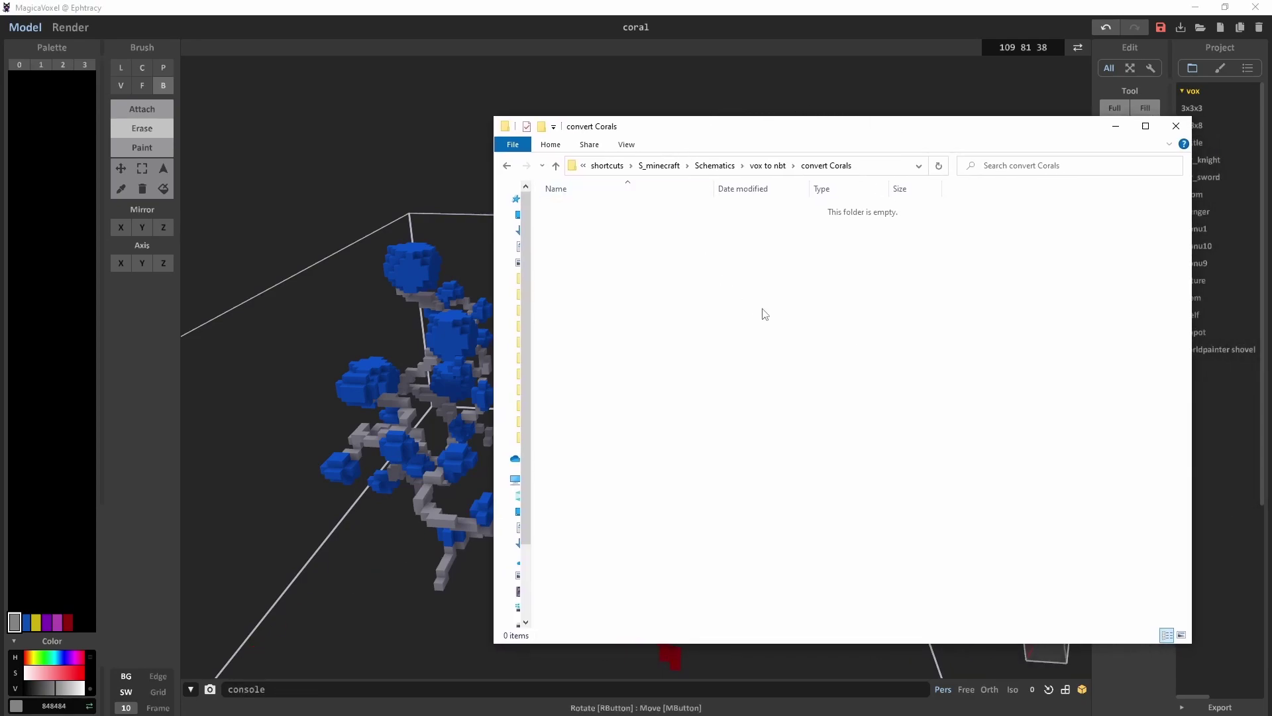
{"action": "right_click", "coordinate": [768, 286]}
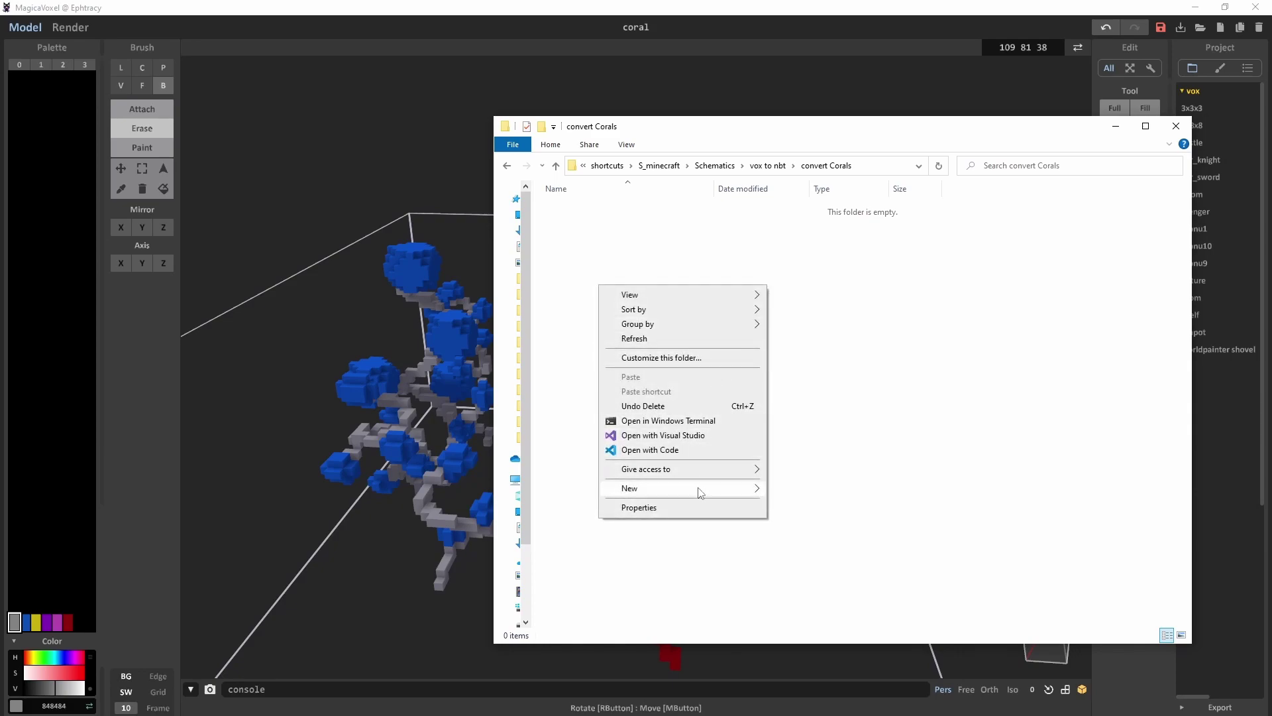
{"action": "mouse_move", "coordinate": [706, 489]}
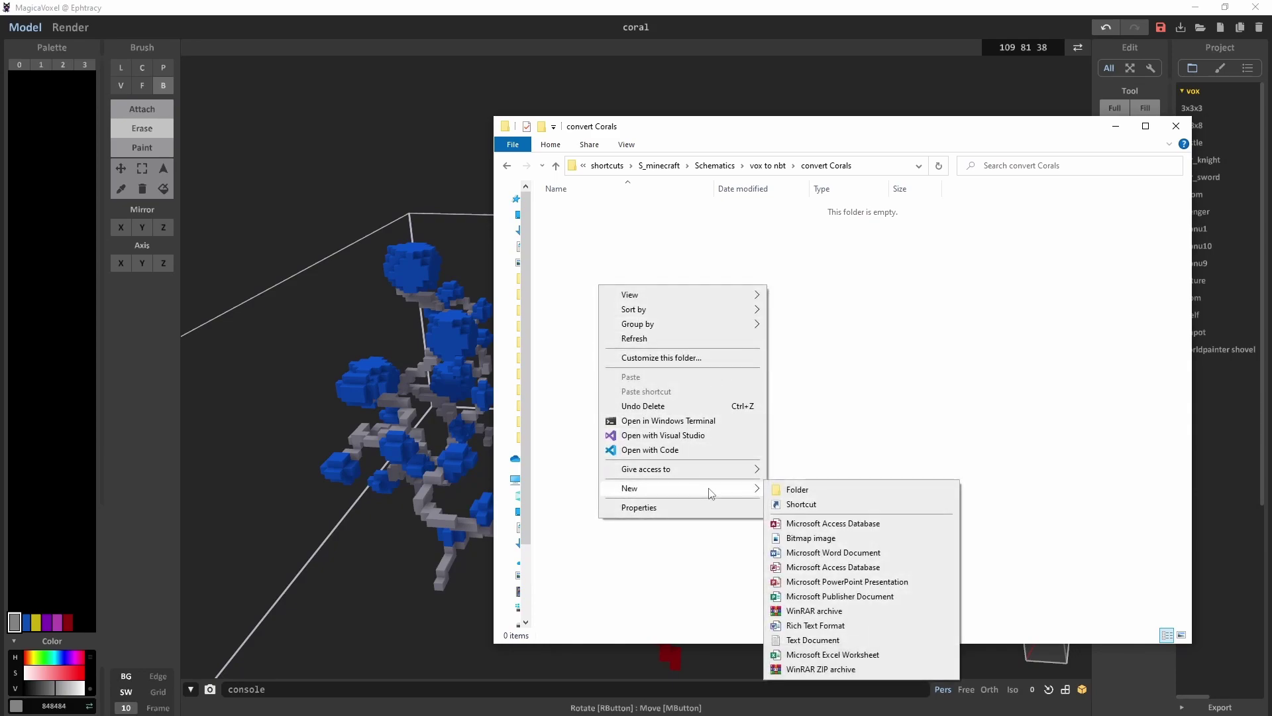
{"action": "left_click", "coordinate": [812, 640]}
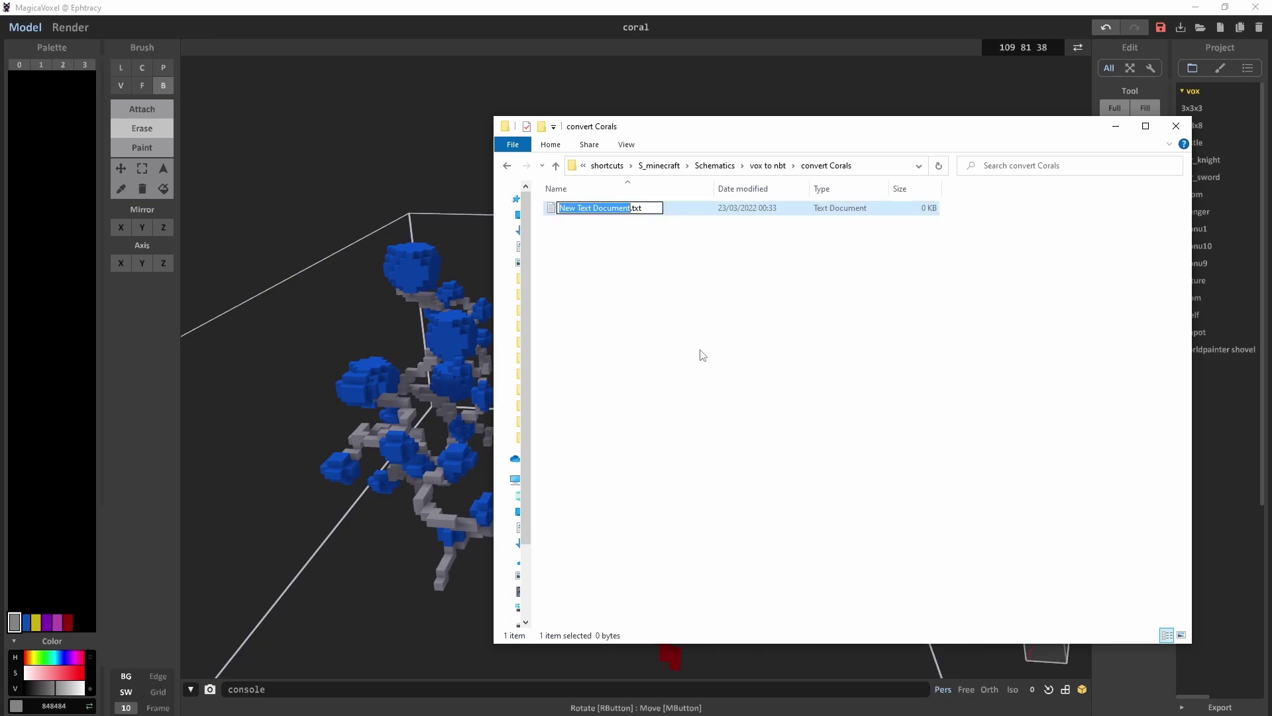
{"action": "type", "text": "config"}
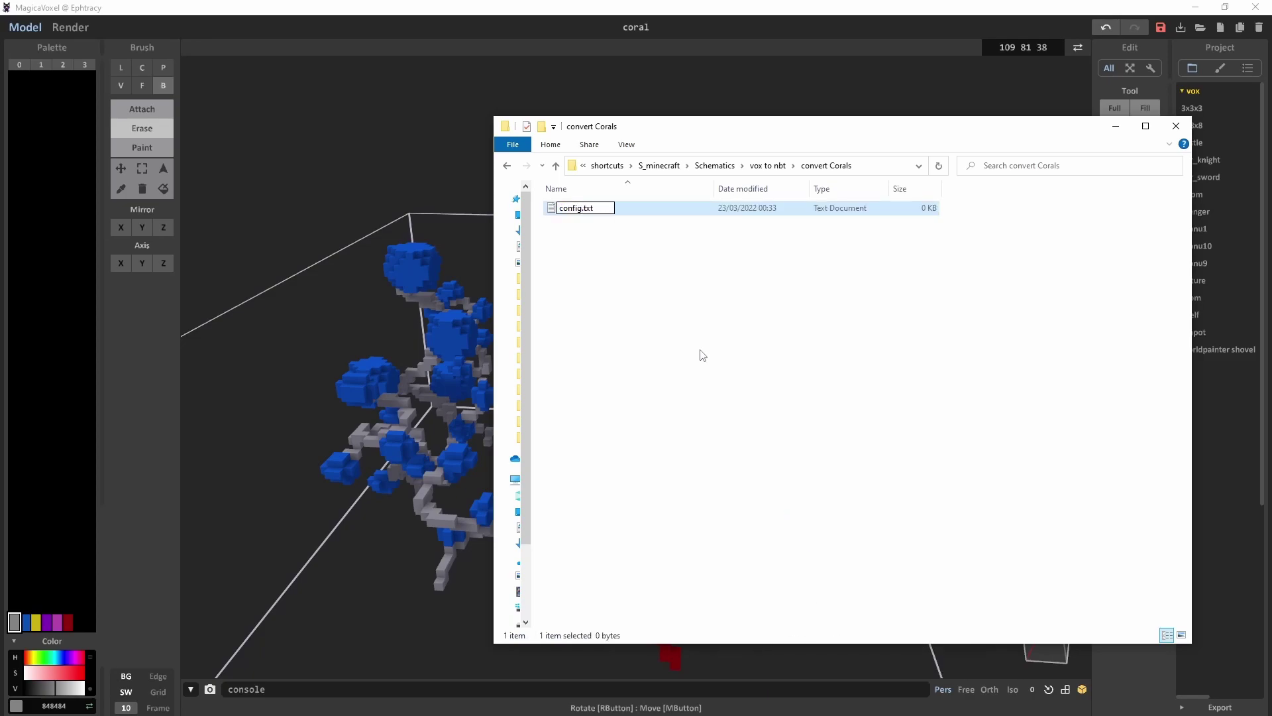
{"action": "key", "text": "BackSpace"}
{"action": "key", "text": "BackSpace"}
{"action": "key", "text": "Return"}
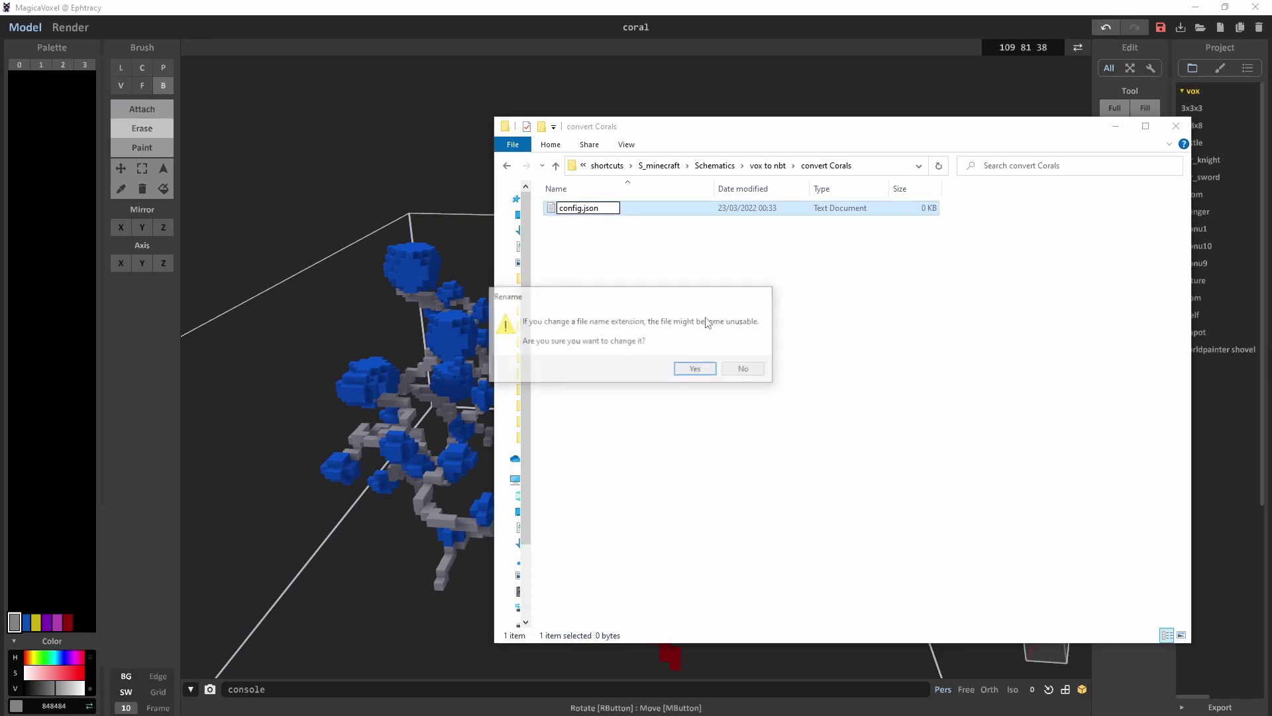
{"action": "left_click", "coordinate": [694, 368]}
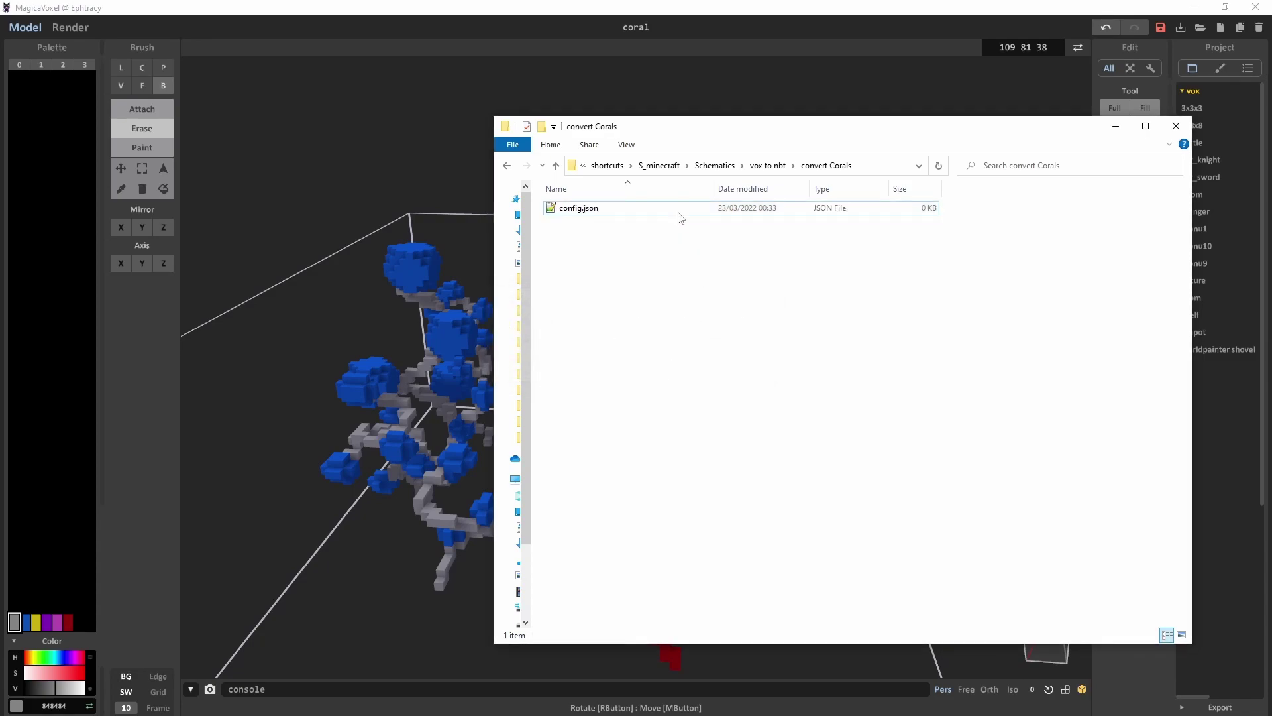
- Open config.json in Notepad++ and paste the oak_log, oak_leaves and air block mapping
{"action": "double_click", "coordinate": [628, 211]}
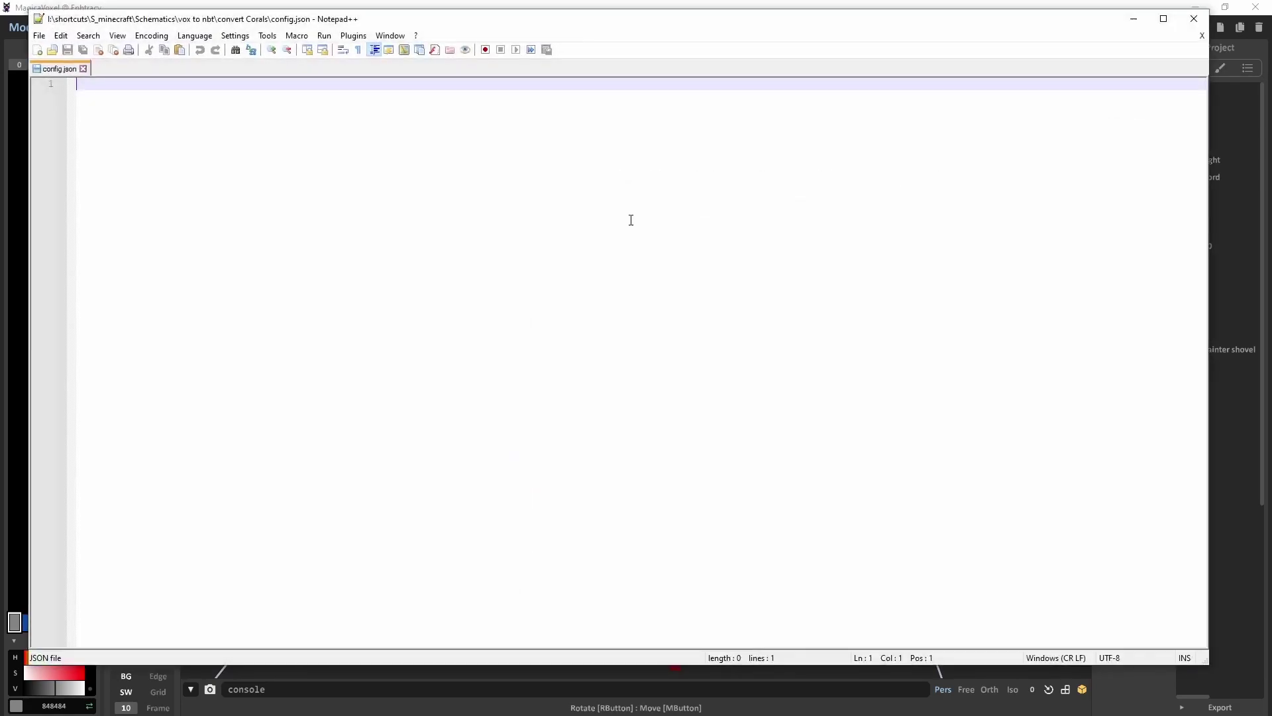
{"action": "left_click_drag", "start_coordinate": [650, 29], "coordinate": [683, 42]}
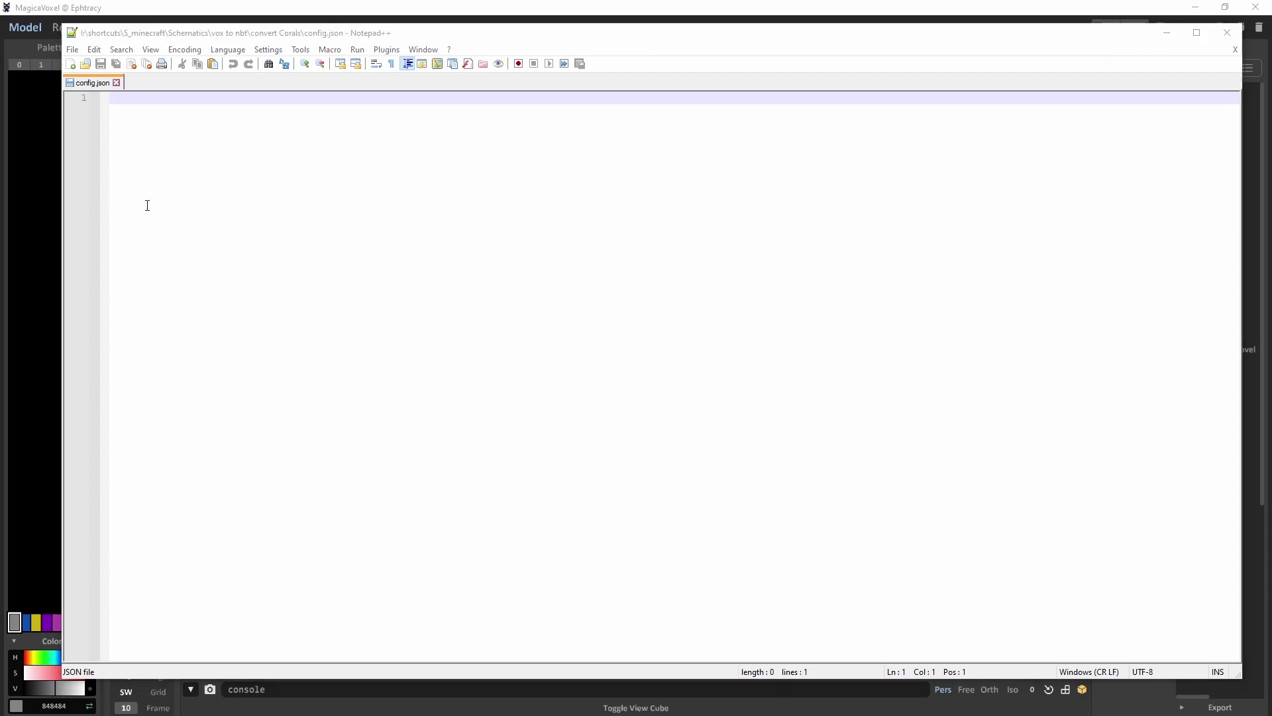
{"action": "left_click", "coordinate": [159, 169]}
{"action": "type", "text": "{     \"000000ff\":\"minecraft:oak_log\",     \"34b61bff\":\"minecraft:oak_leaves\",     \"_\":\"minecraft:air\" }"}
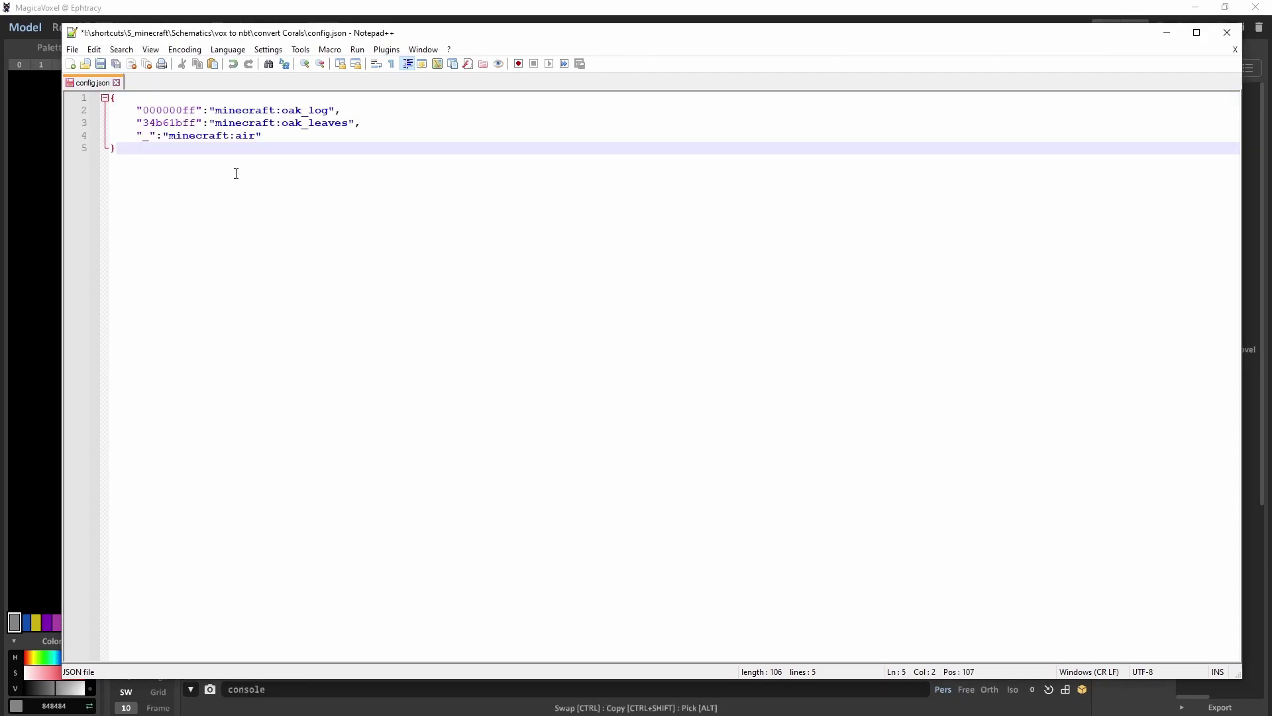
{"action": "left_click_drag", "start_coordinate": [58, 55], "coordinate": [512, 54]}
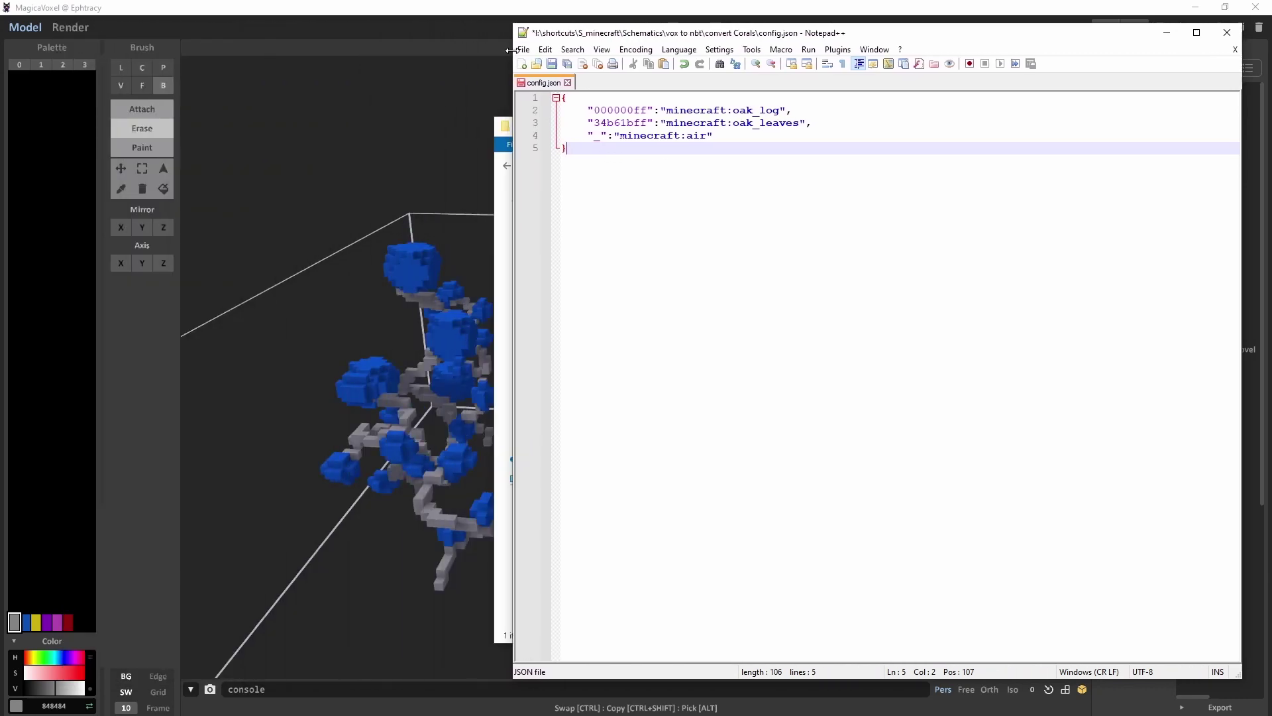
{"action": "left_click_drag", "start_coordinate": [974, 46], "coordinate": [1001, 55]}
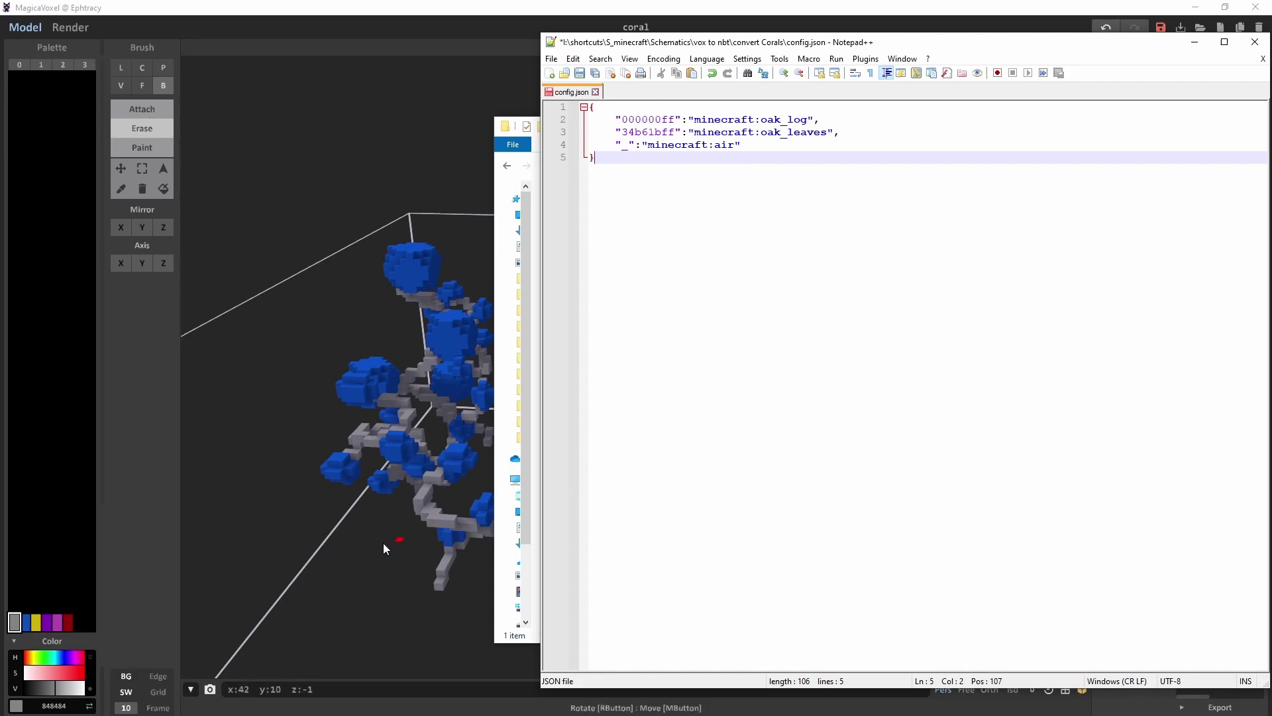
- Select the grey colour's hex code 848484 in MagicaVoxel's palette
{"action": "left_click", "coordinate": [53, 706]}
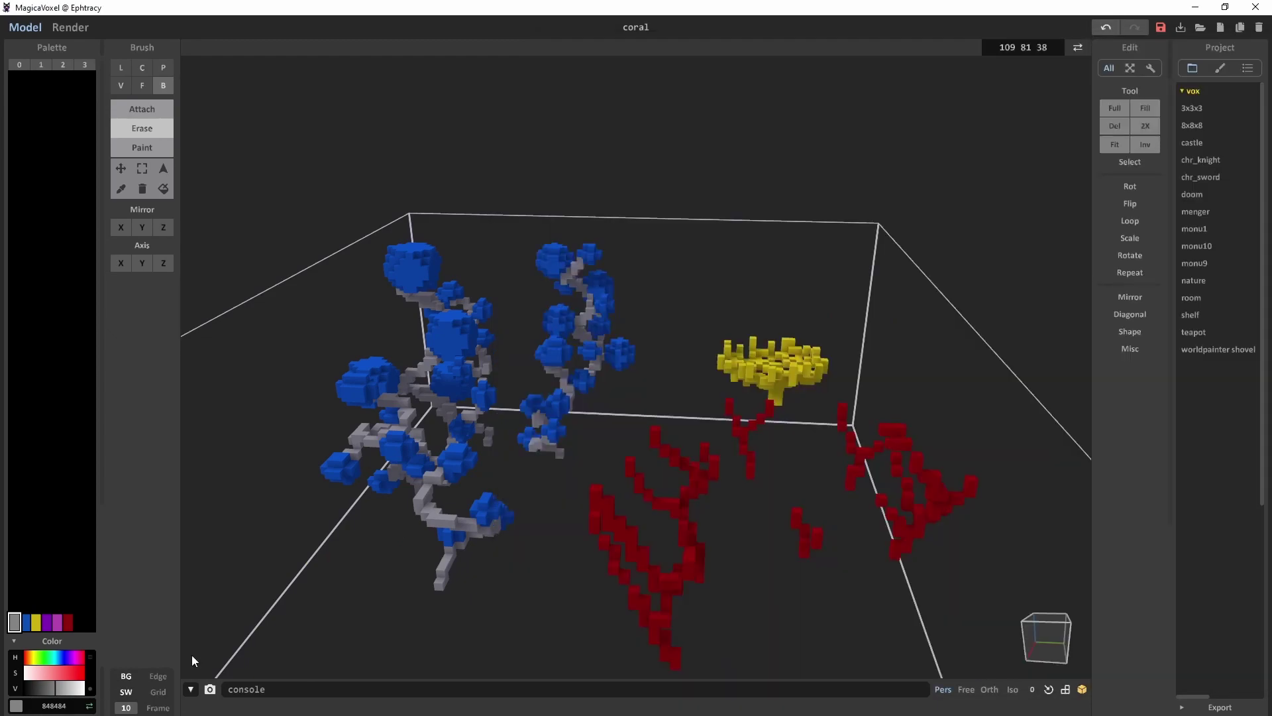
{"action": "right_click_drag", "start_coordinate": [623, 468], "coordinate": [599, 476]}
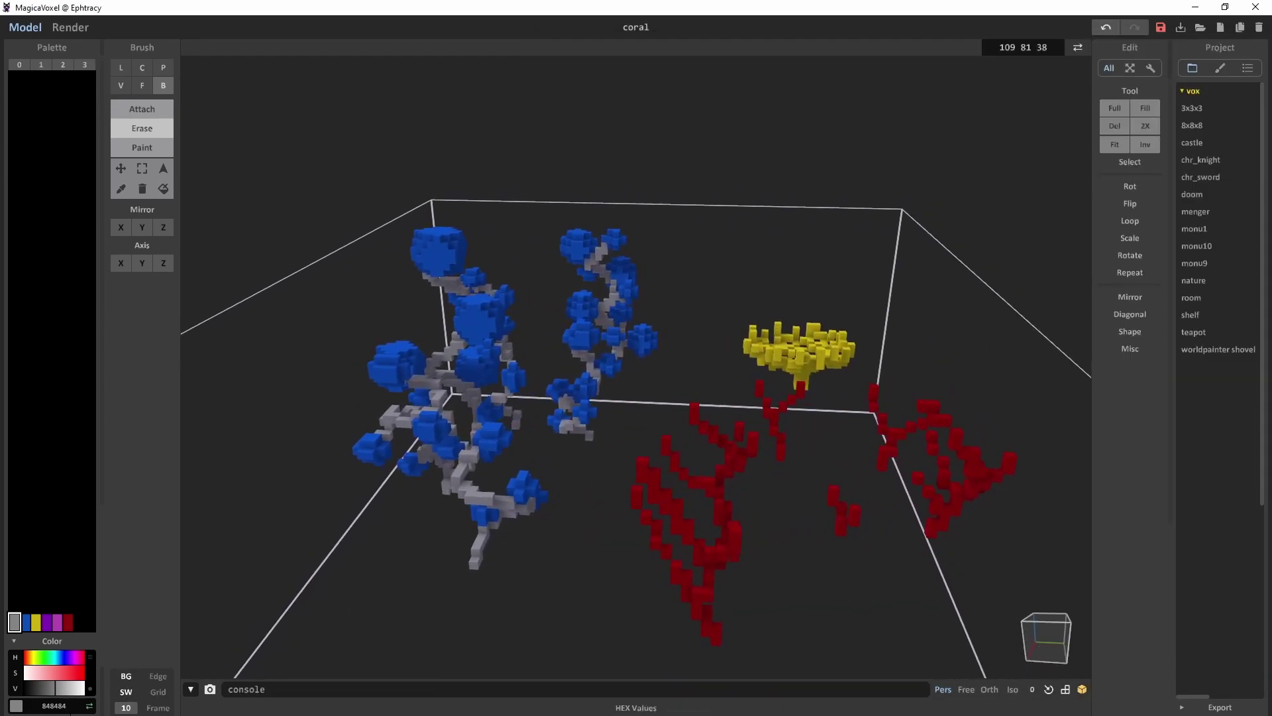
{"action": "left_click", "coordinate": [53, 706]}
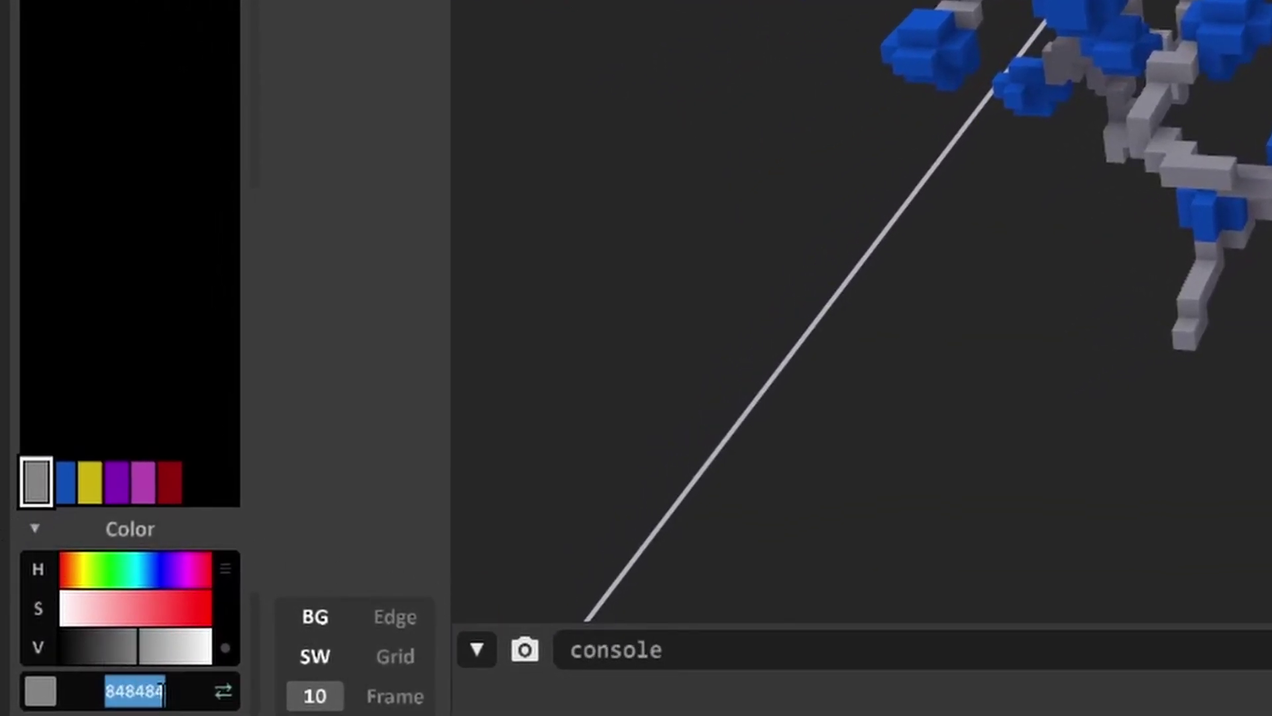
{"action": "left_click", "coordinate": [223, 700]}
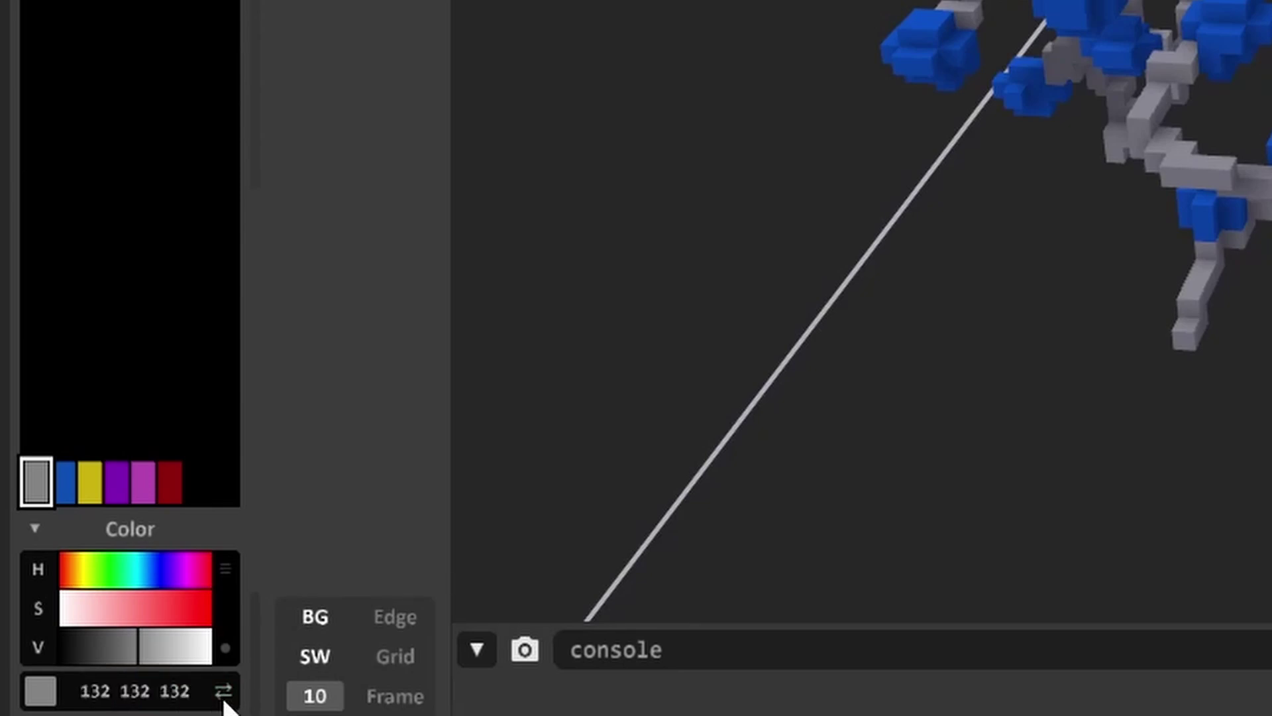
{"action": "left_click", "coordinate": [223, 699]}
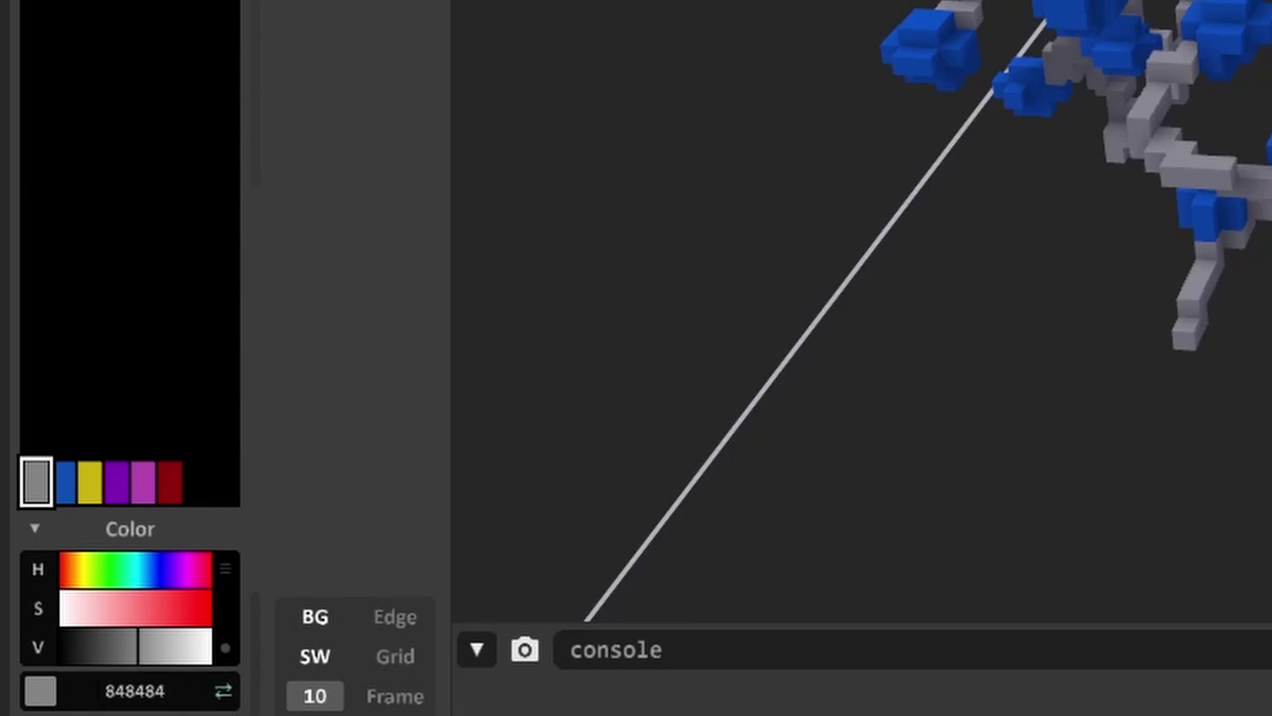
{"action": "left_click", "coordinate": [106, 691]}
{"action": "key", "text": "ctrl+c"}
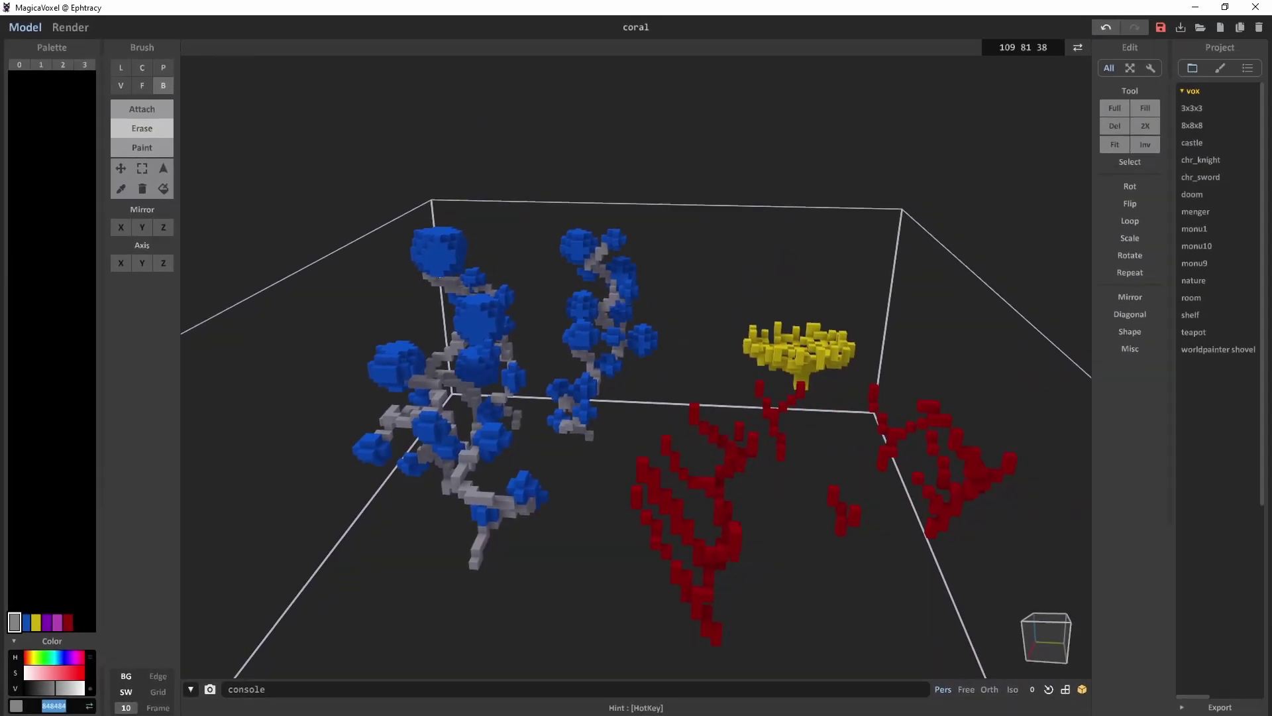
- Change line 2 to map 848484 to dead_horn_coral_block
{"action": "key", "text": "alt+Tab"}
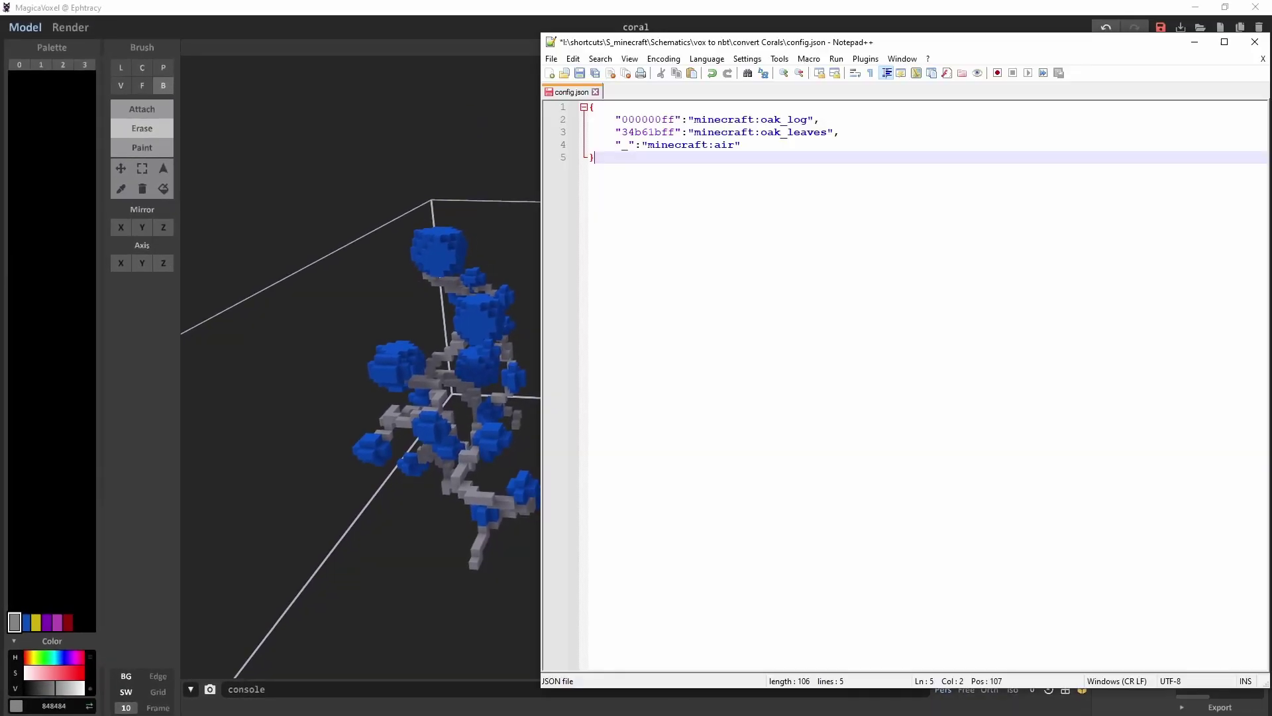
{"action": "left_click_drag", "start_coordinate": [662, 121], "coordinate": [632, 122]}
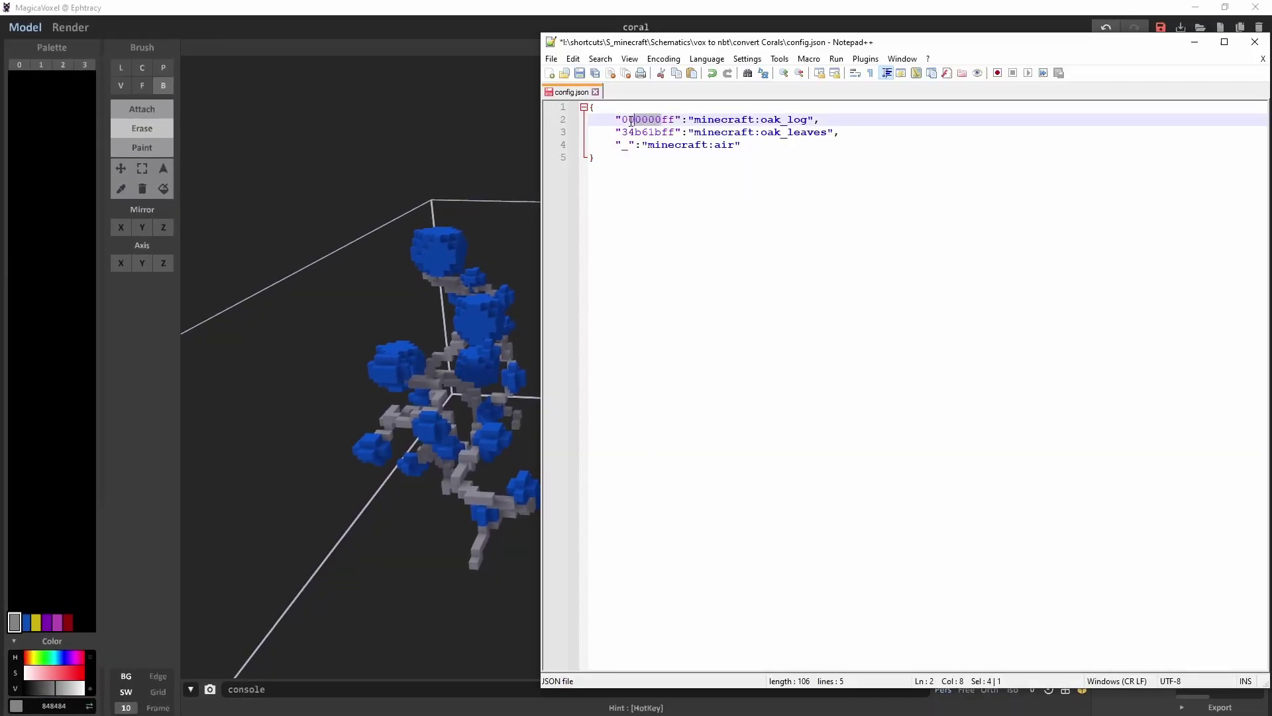
{"action": "key", "text": "ctrl+v"}
{"action": "left_click_drag", "start_coordinate": [661, 120], "coordinate": [677, 120]}
{"action": "left_click_drag", "start_coordinate": [695, 120], "coordinate": [811, 119]}
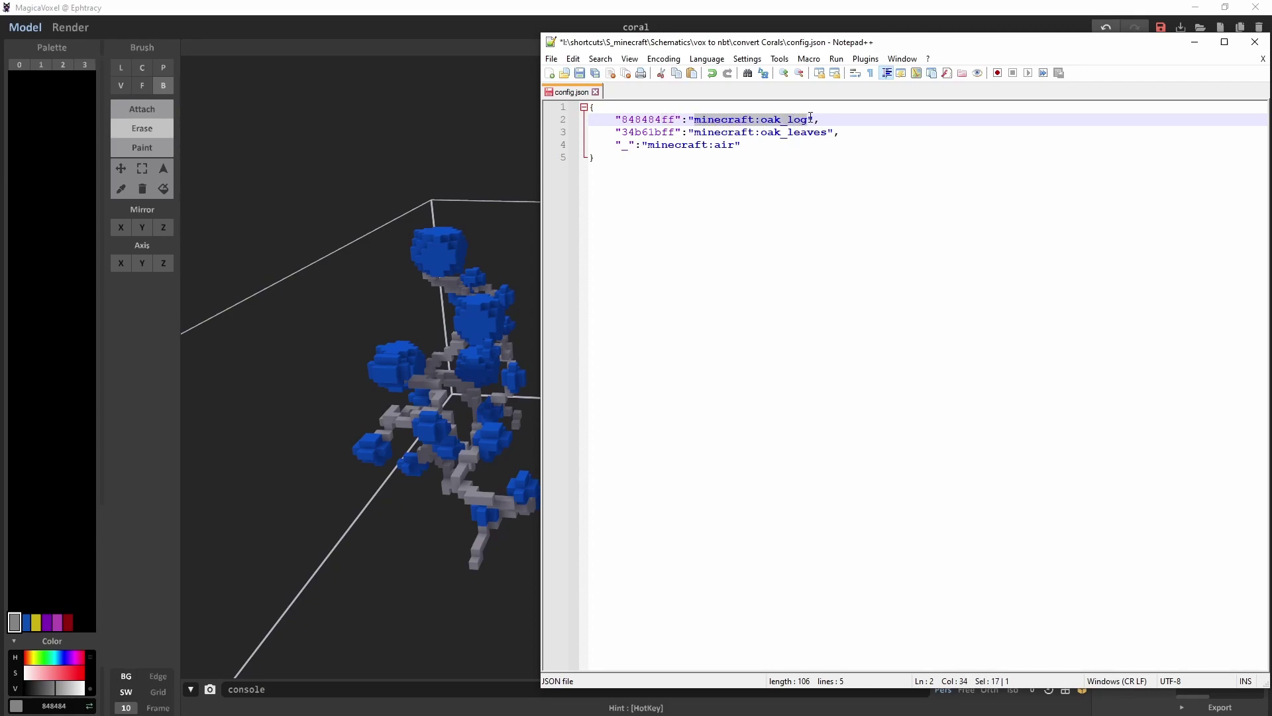
{"action": "left_click", "coordinate": [767, 193]}
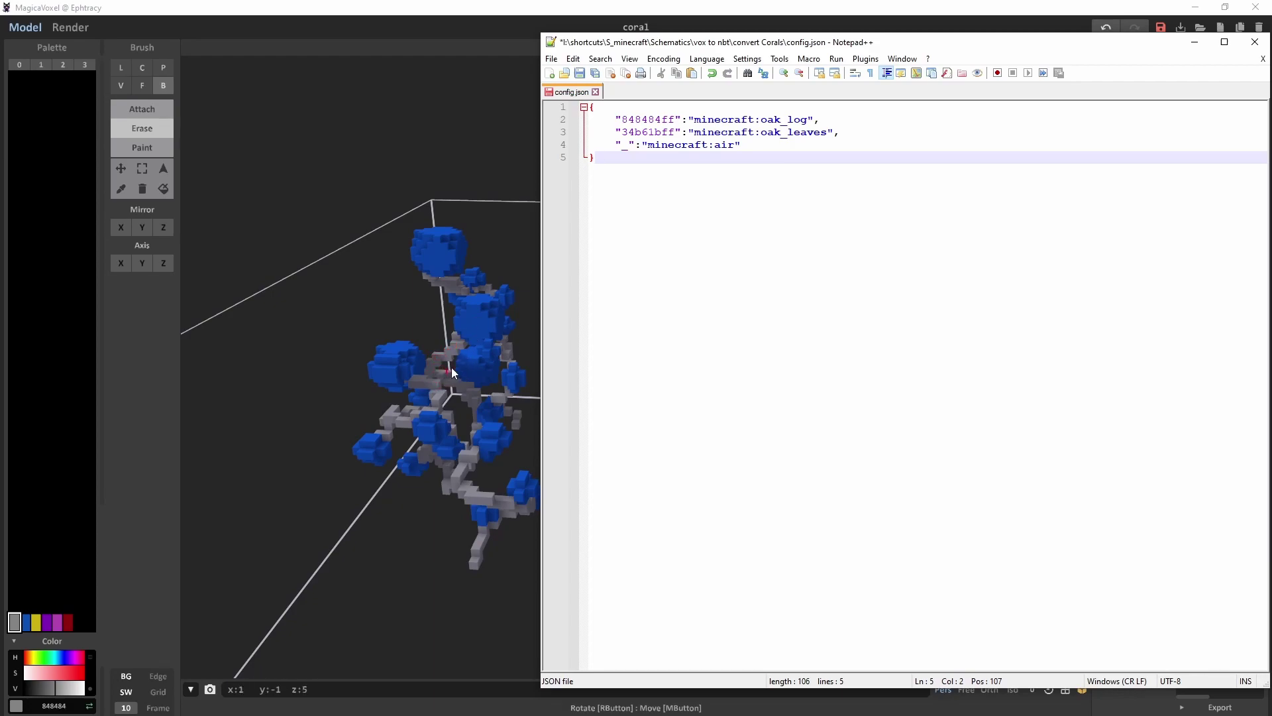
{"action": "left_click_drag", "start_coordinate": [761, 120], "coordinate": [800, 120]}
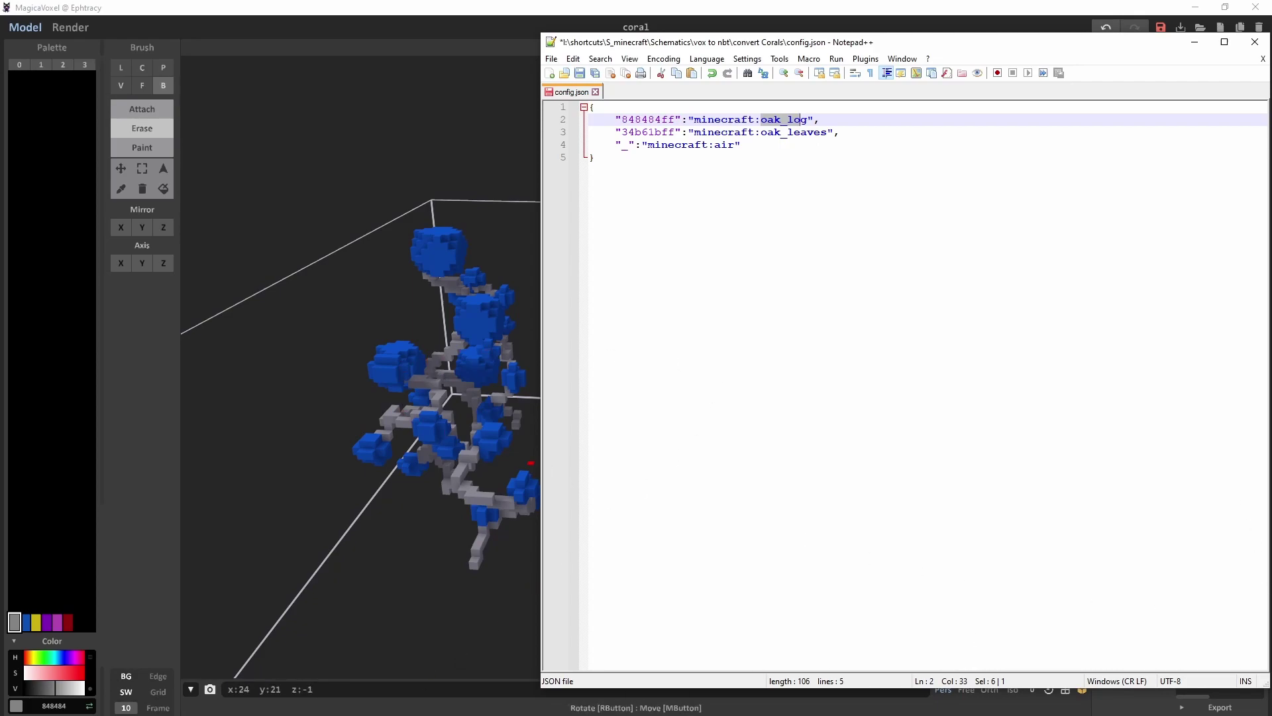
{"action": "type", "text": "dead_horn_coral_block"}
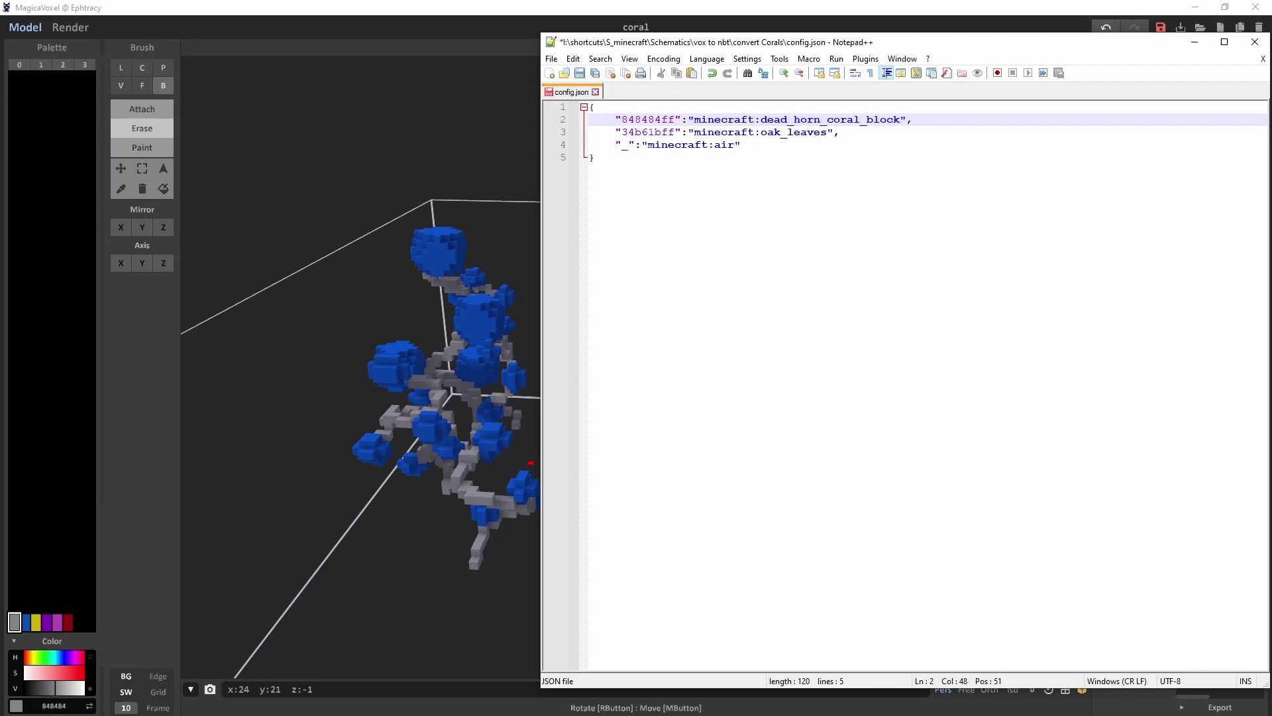
- Change line 3 to map the blue 0d4fb4 to tube_coral_block
{"action": "left_click", "coordinate": [25, 622]}
{"action": "left_click", "coordinate": [54, 706]}
{"action": "key", "text": "ctrl+c"}
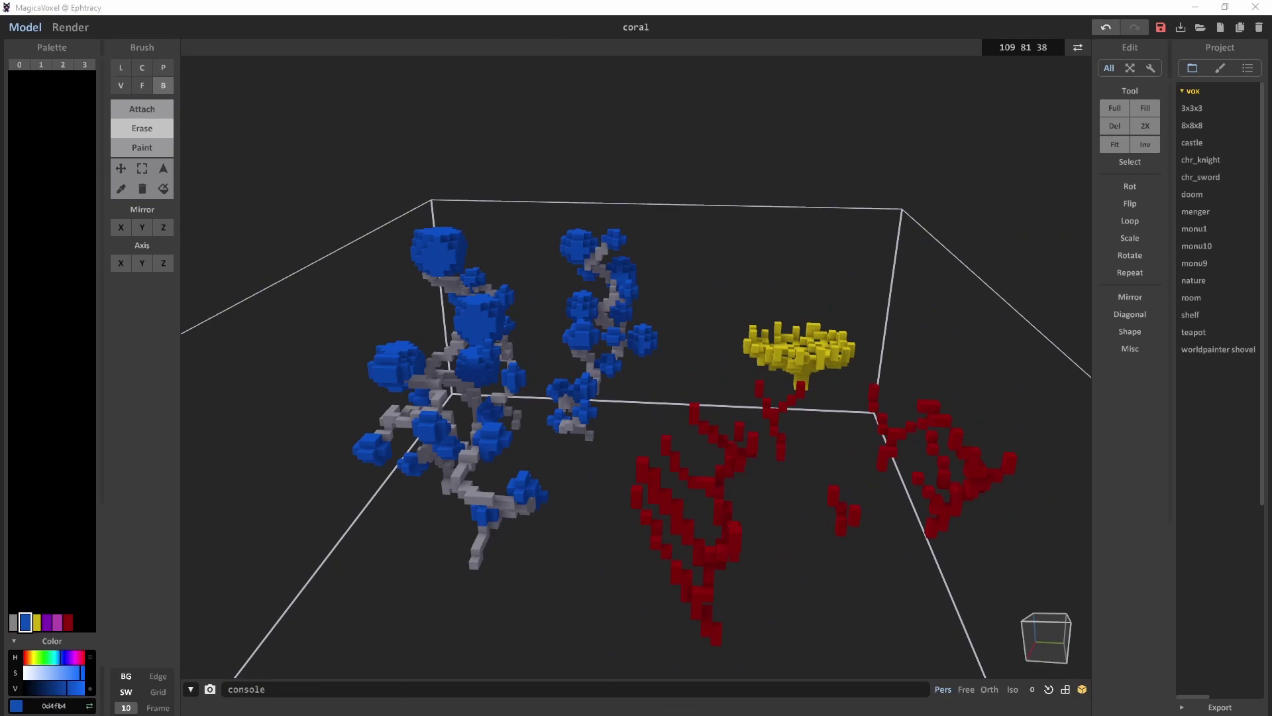
{"action": "key", "text": "alt+Tab"}
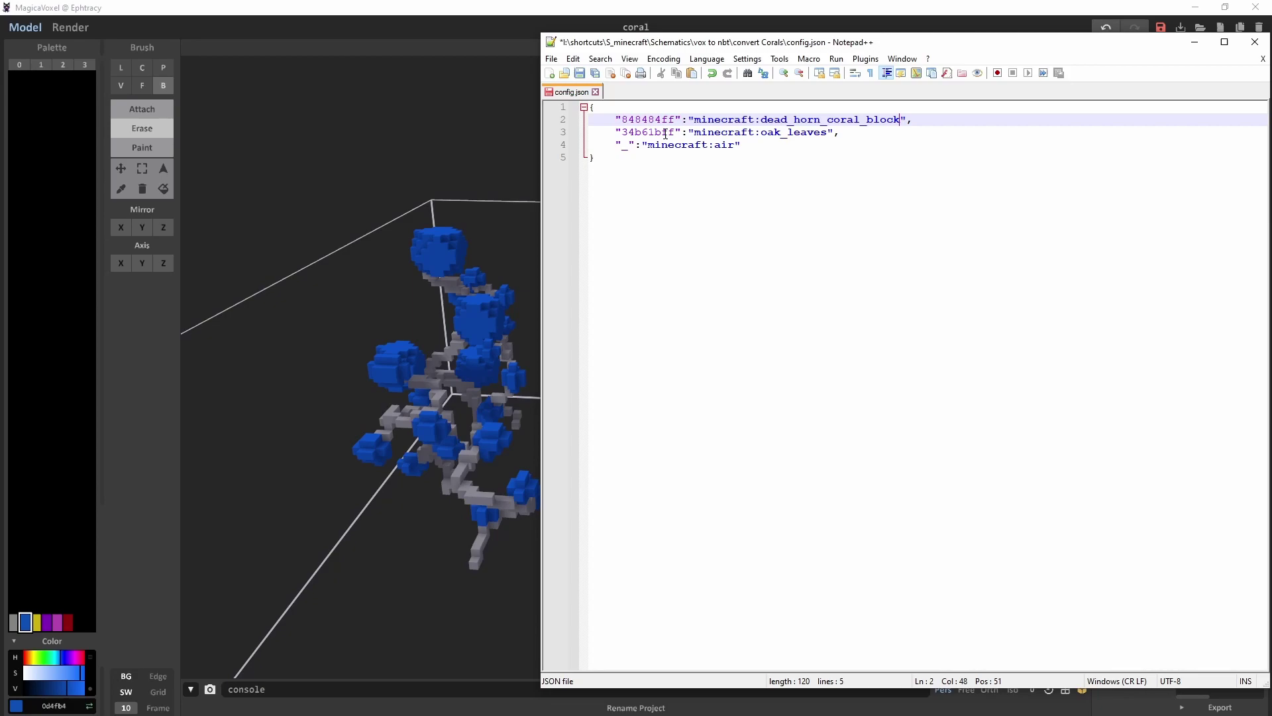
{"action": "mouse_move", "coordinate": [665, 135]}
{"action": "left_mouse_down"}
{"action": "mouse_move", "coordinate": [623, 135]}
{"action": "mouse_move", "coordinate": [674, 133]}
{"action": "left_mouse_up"}
{"action": "key", "text": "ctrl+v"}
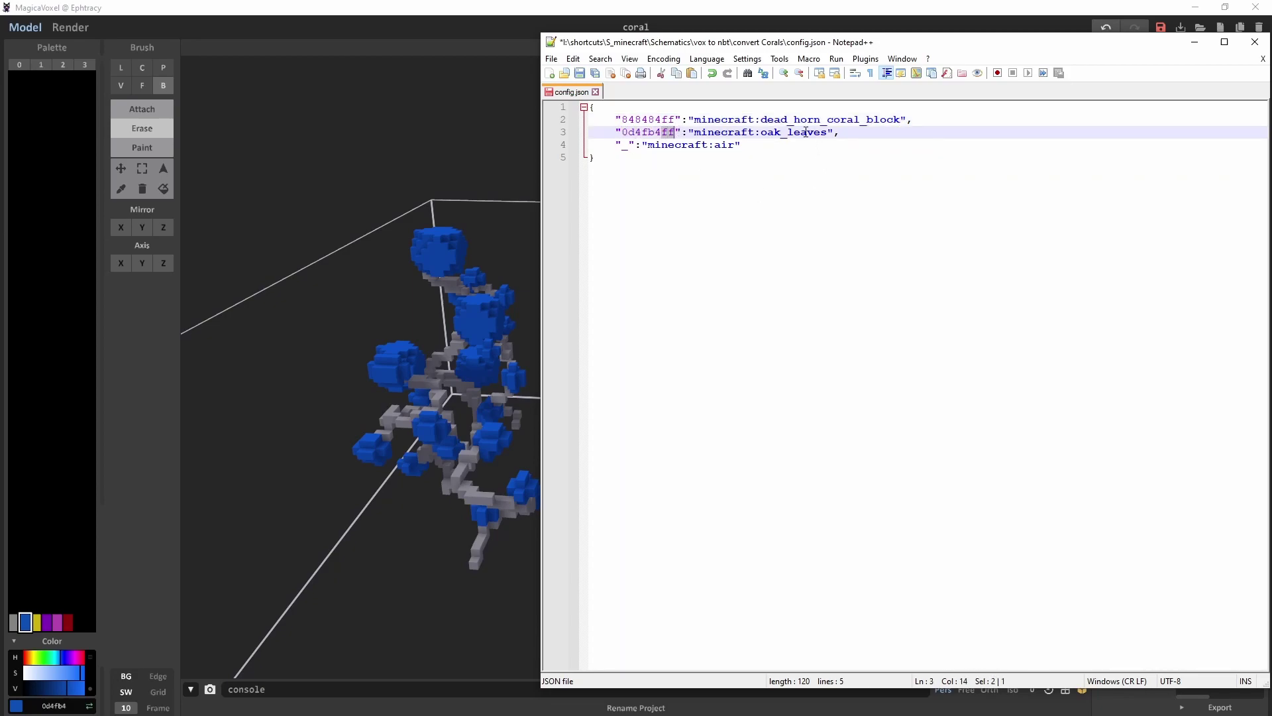
{"action": "left_click_drag", "start_coordinate": [759, 135], "coordinate": [827, 134]}
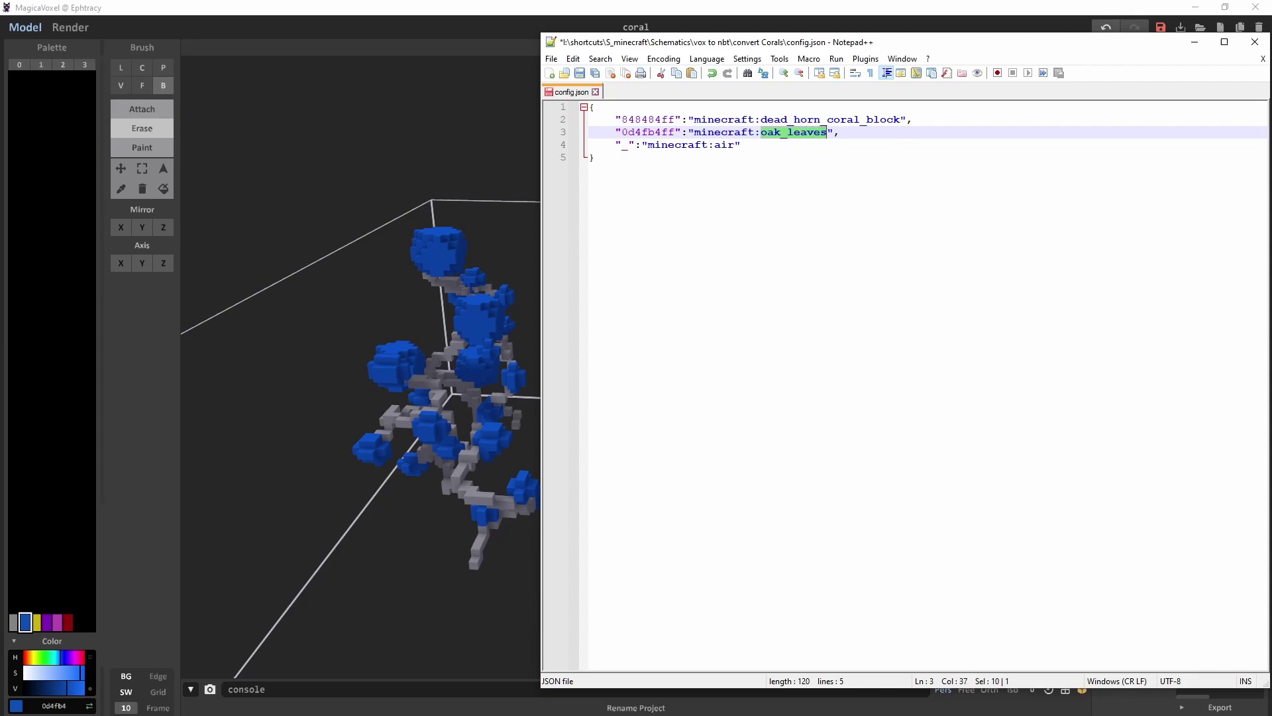
{"action": "type", "text": "tube_coral_block"}
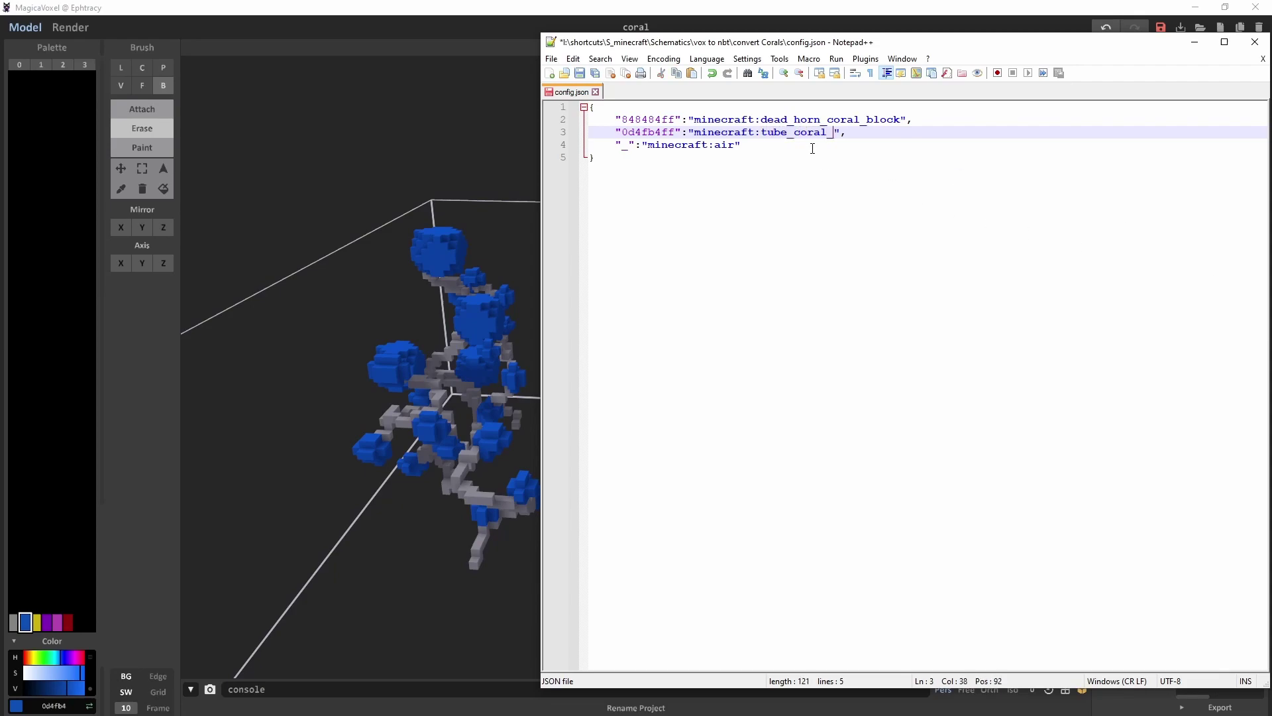
{"action": "left_click", "coordinate": [870, 194]}
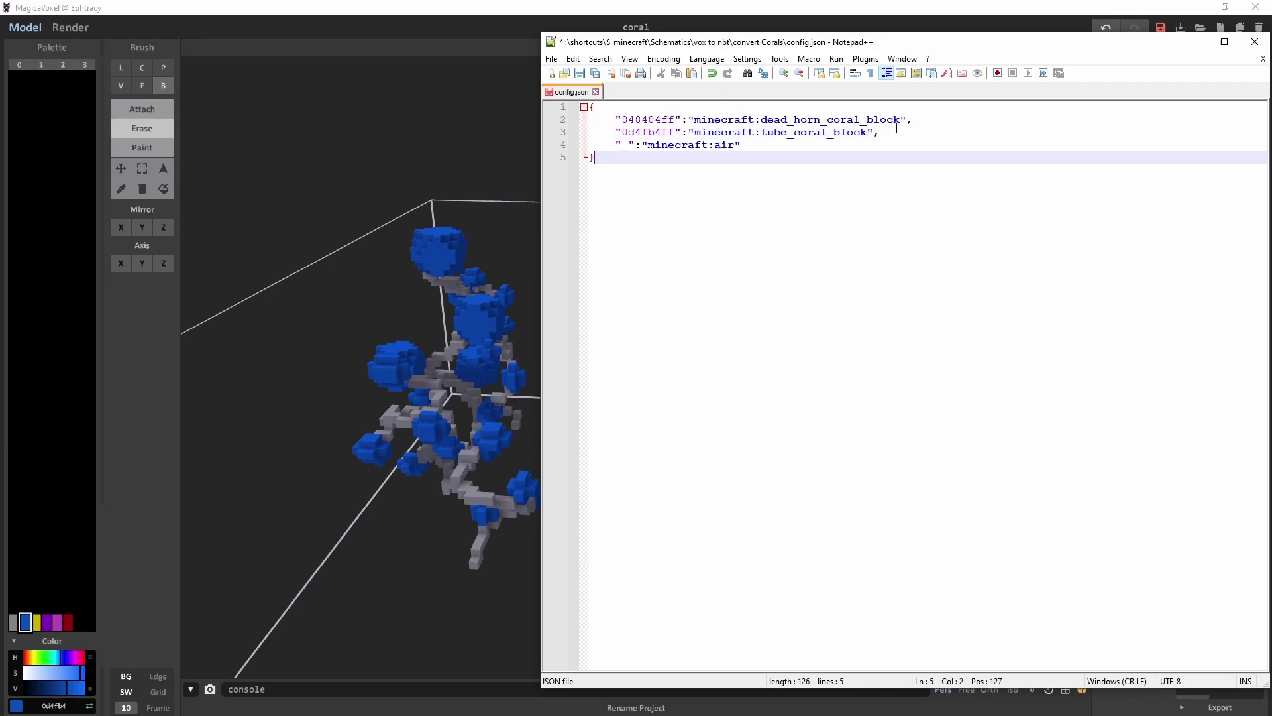
- Add three copies of the tube coral entry, then pick the yellow palette colour
{"action": "mouse_move", "coordinate": [896, 130]}
{"action": "left_mouse_down"}
{"action": "mouse_move", "coordinate": [615, 131]}
{"action": "mouse_move", "coordinate": [896, 133]}
{"action": "left_mouse_up"}
{"action": "key", "text": "ctrl+c"}
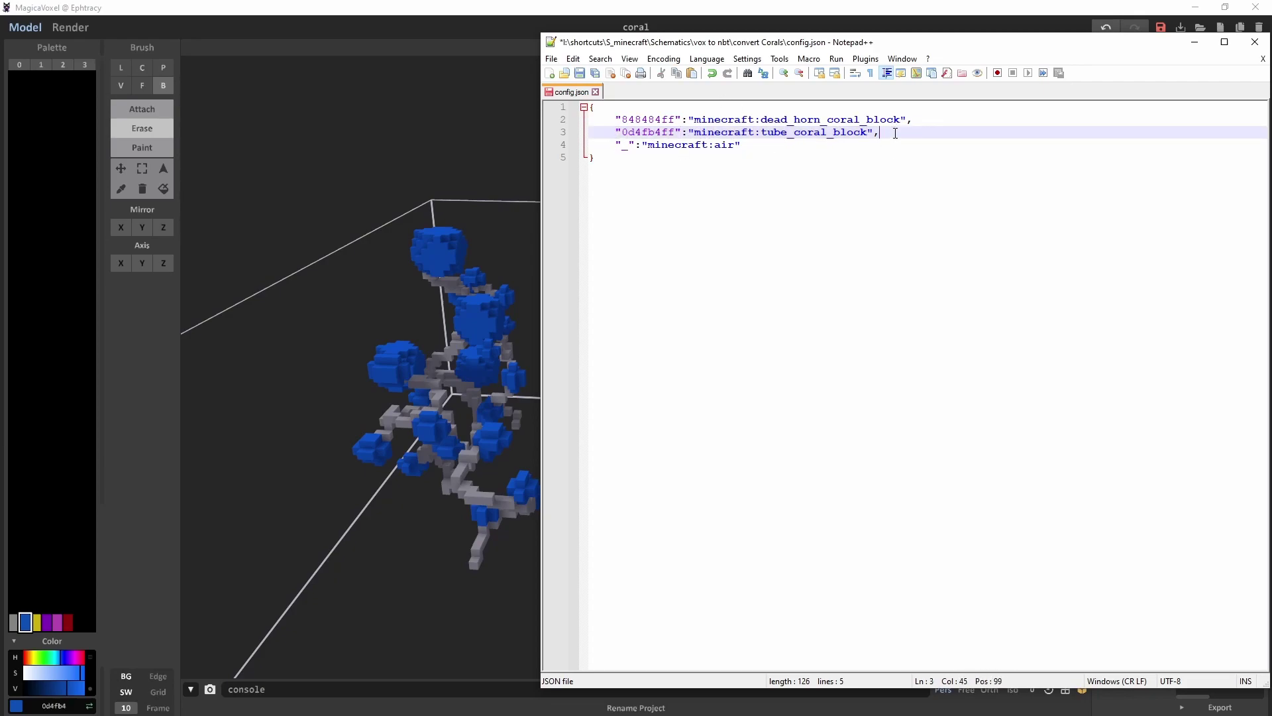
{"action": "key", "text": "Return"}
{"action": "key", "text": "ctrl+v"}
{"action": "key", "text": "Return"}
{"action": "key", "text": "ctrl+v"}
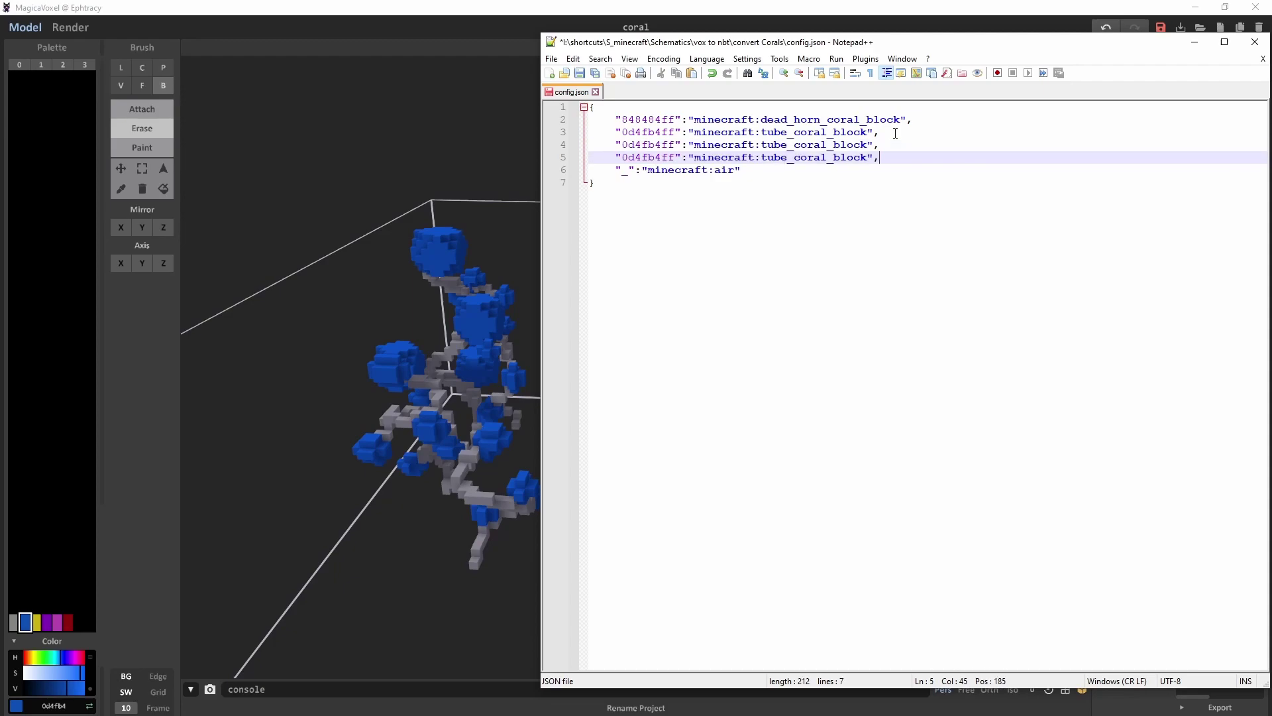
{"action": "key", "text": "Return"}
{"action": "key", "text": "ctrl+v"}
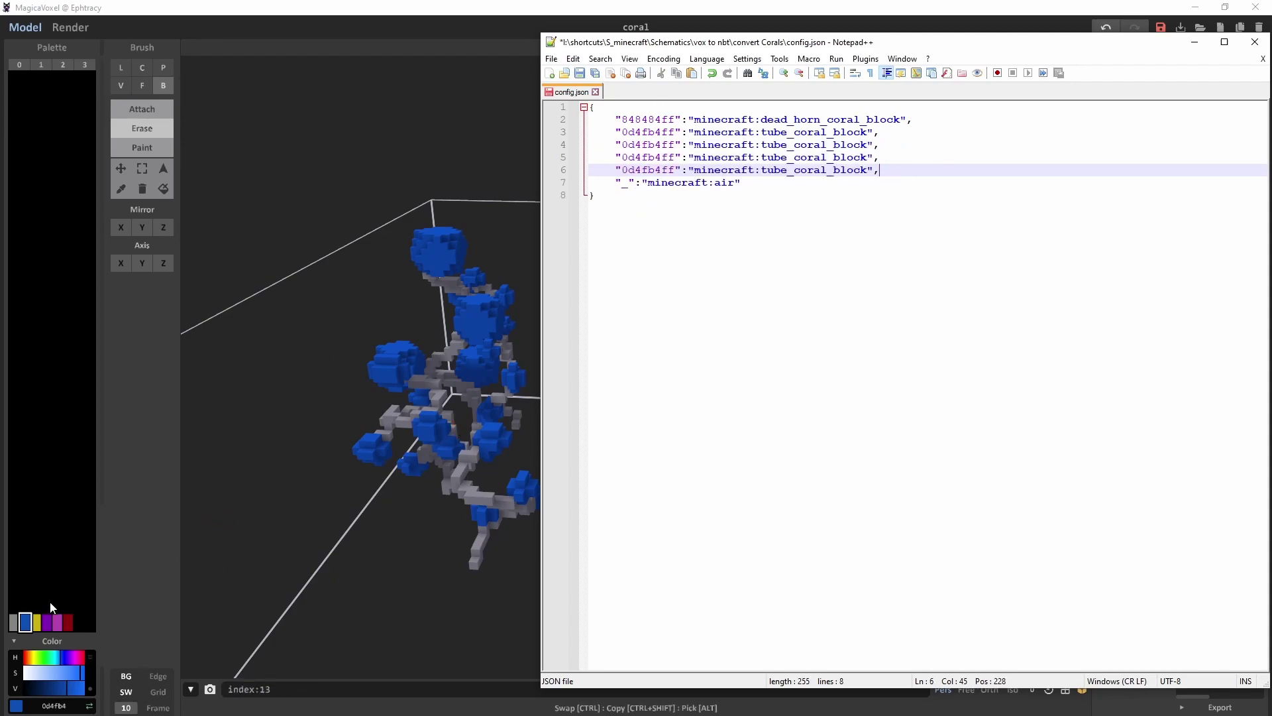
{"action": "left_click", "coordinate": [38, 624]}
{"action": "left_click", "coordinate": [38, 624]}
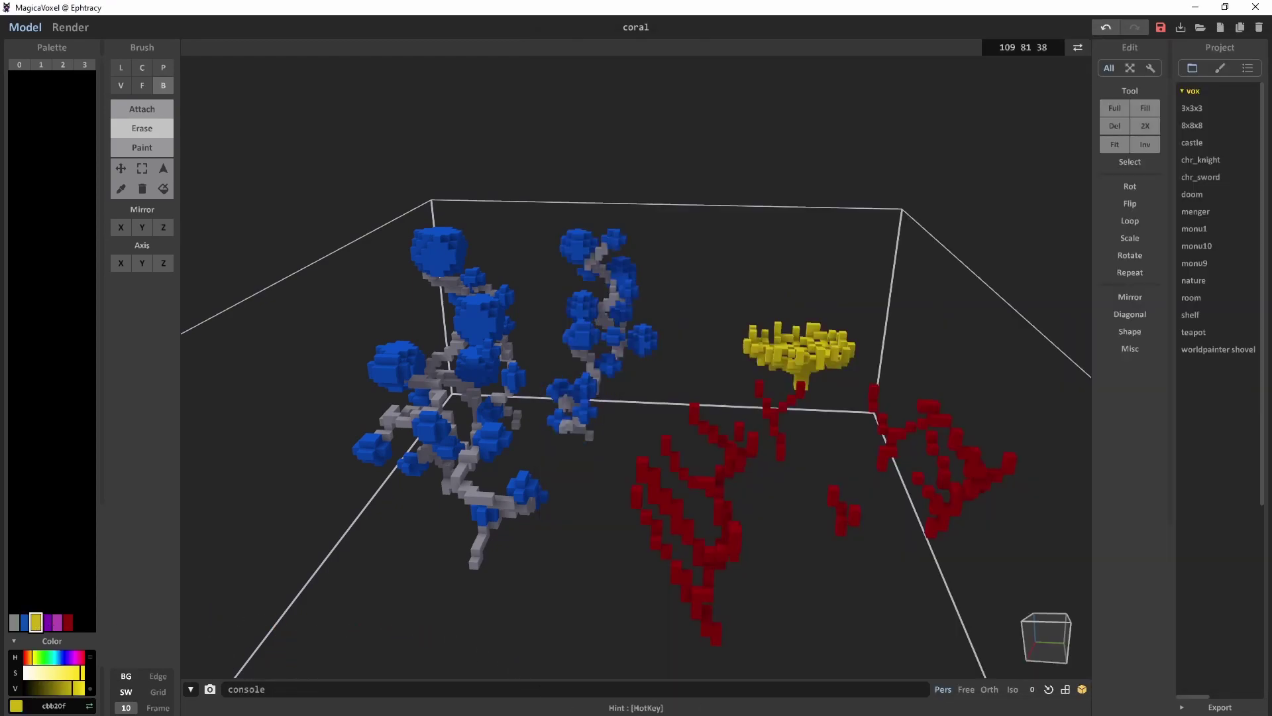
- Make line 4 map cbb20f to the horn coral block
{"action": "key", "text": "alt+Tab"}
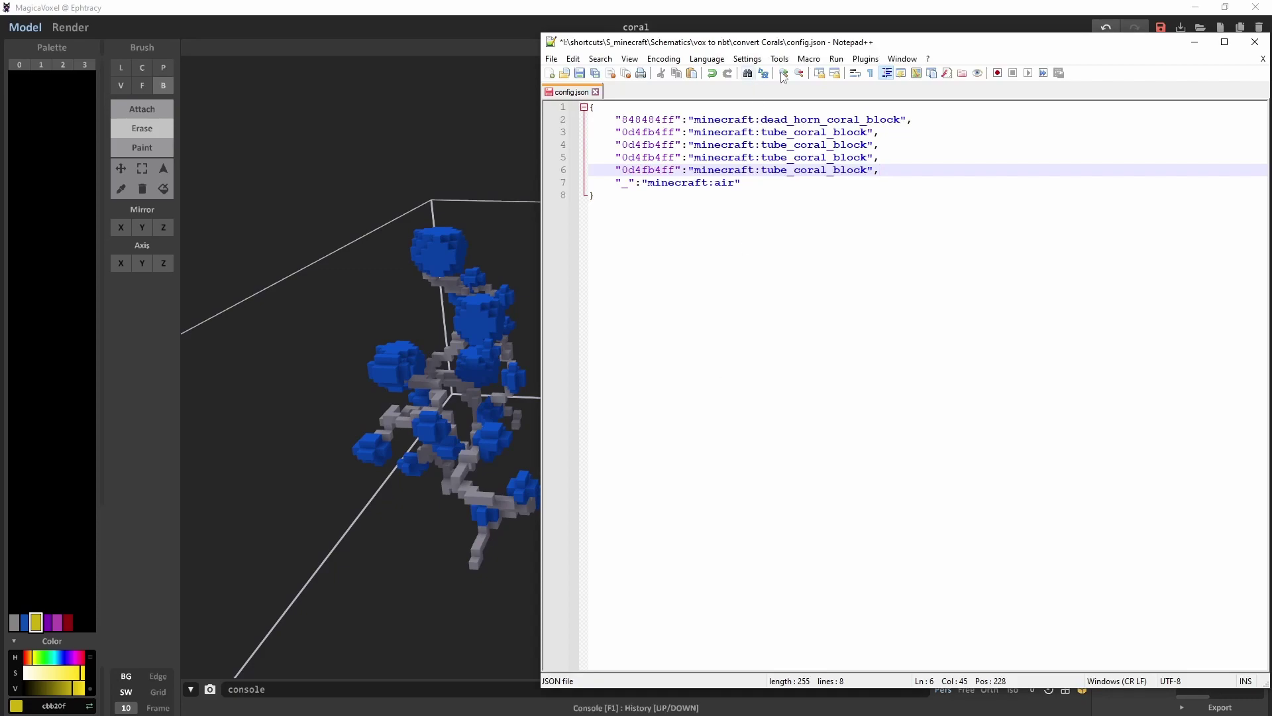
{"action": "left_click_drag", "start_coordinate": [881, 145], "coordinate": [567, 145]}
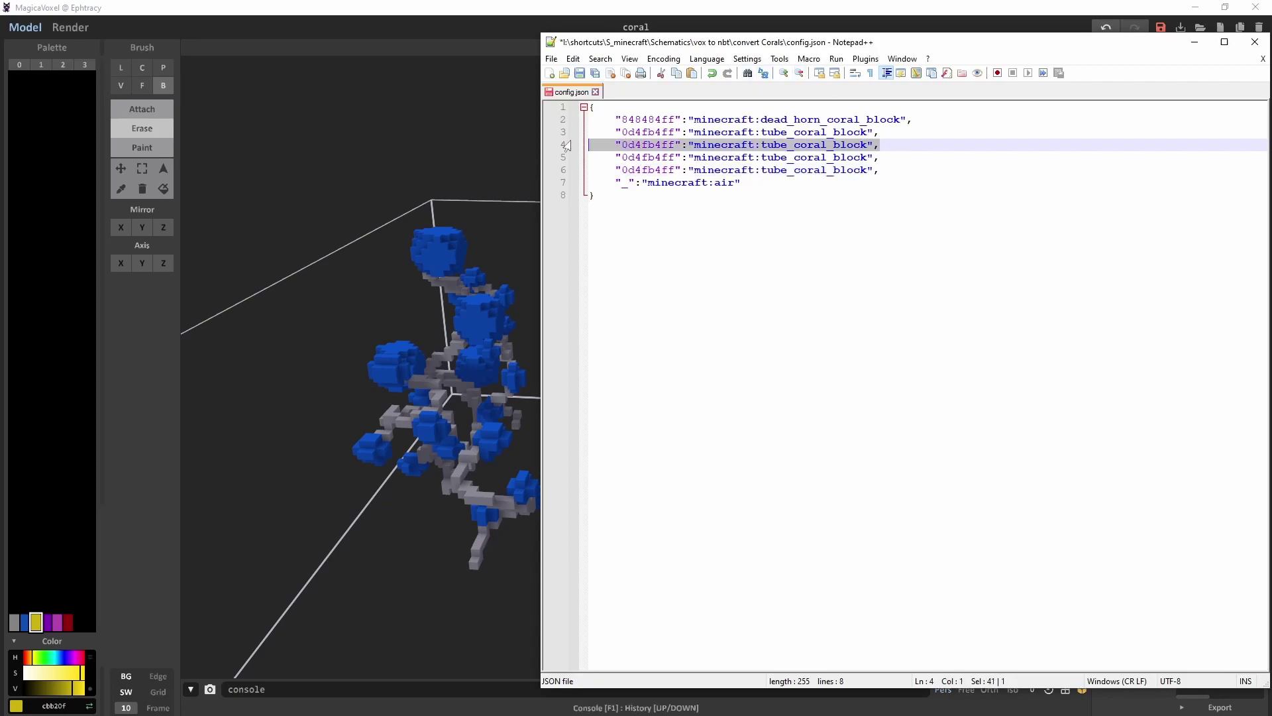
{"action": "left_click", "coordinate": [783, 248]}
{"action": "left_click_drag", "start_coordinate": [777, 188], "coordinate": [584, 185]}
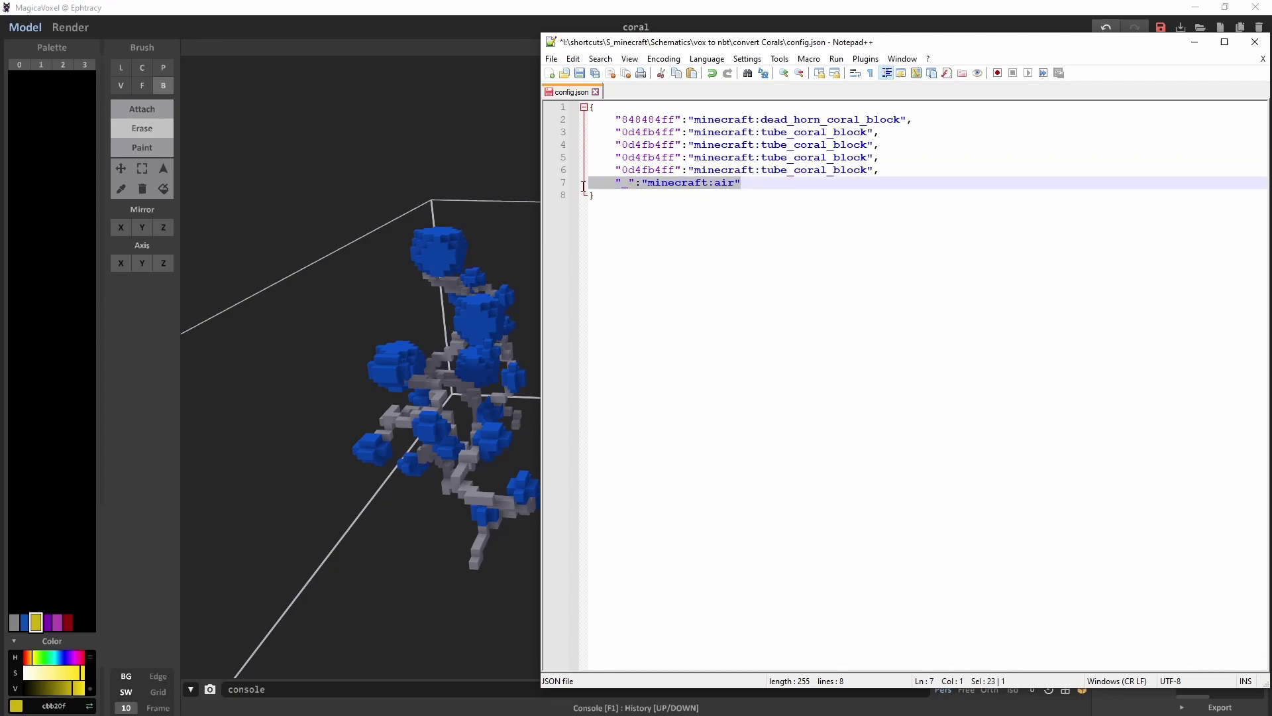
{"action": "left_click", "coordinate": [590, 195]}
{"action": "left_click_drag", "start_coordinate": [881, 157], "coordinate": [876, 157]}
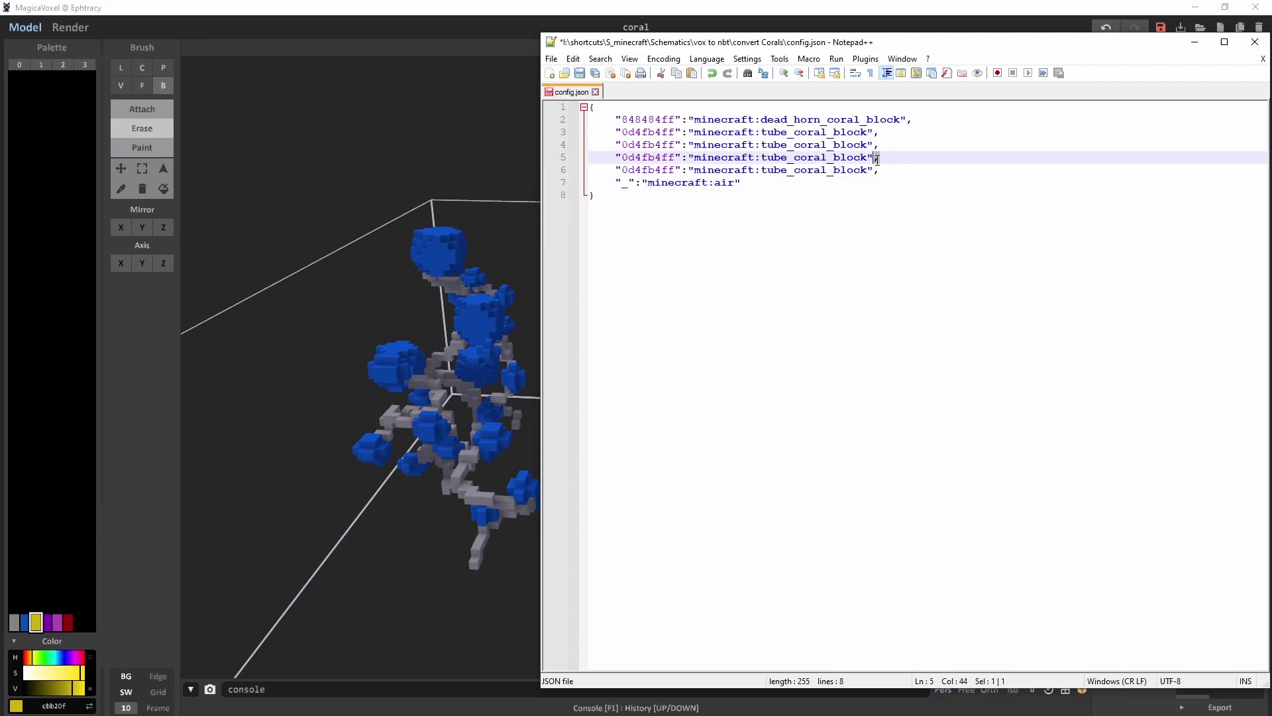
{"action": "left_click", "coordinate": [798, 253]}
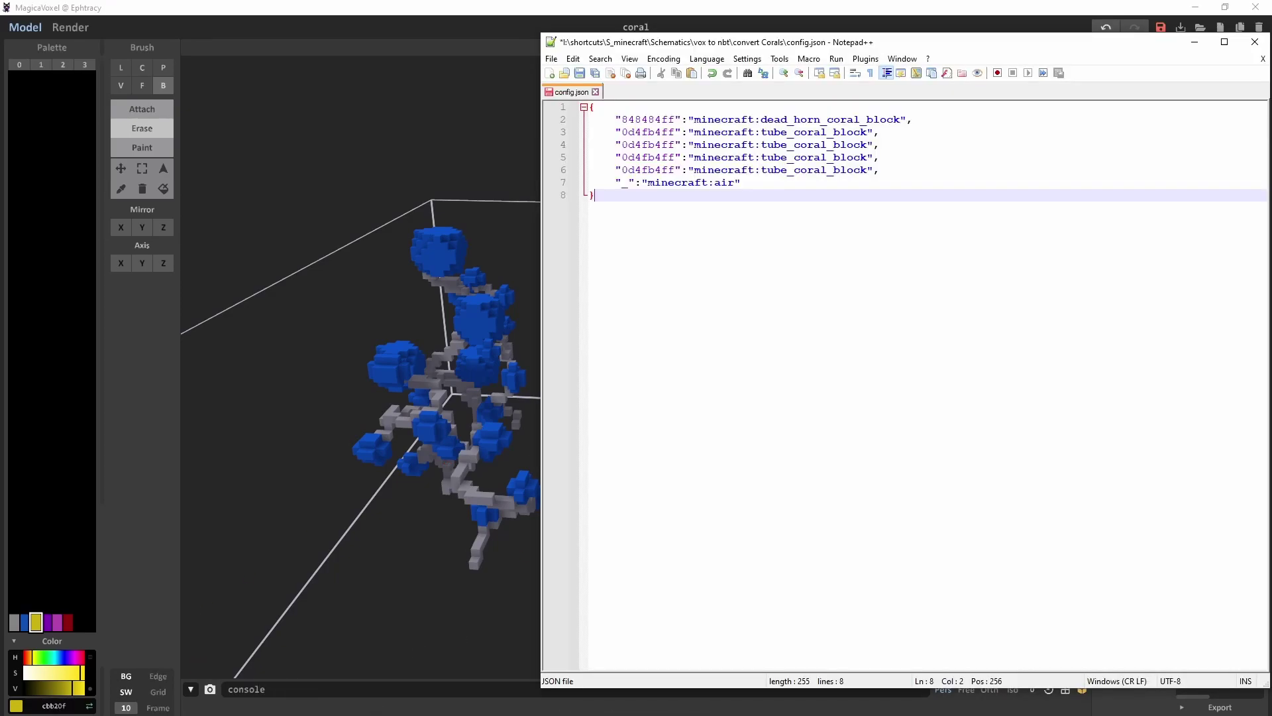
{"action": "left_click_drag", "start_coordinate": [621, 144], "coordinate": [662, 144]}
{"action": "type", "text": "cbb20f"}
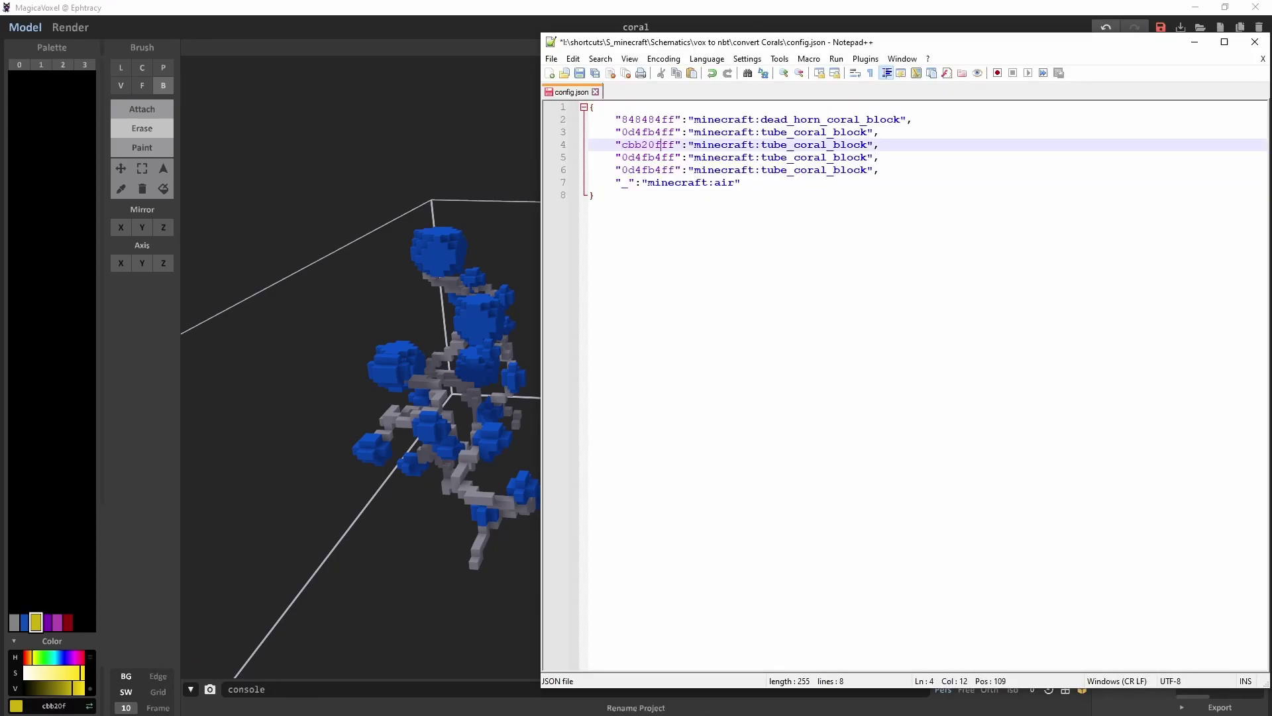
{"action": "double_click", "coordinate": [774, 144]}
{"action": "type", "text": "horn"}
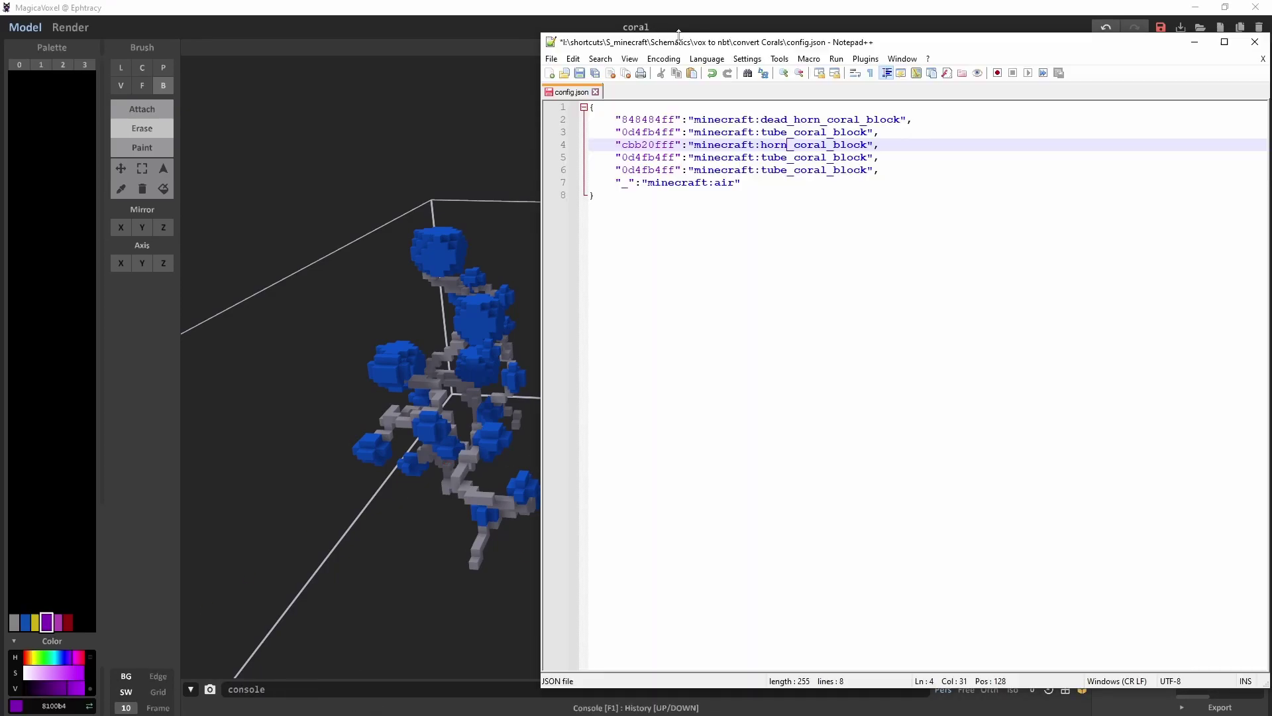
- Map 8100b4 to bubble coral and b447b0 to brain coral on lines 5 and 6
{"action": "left_click_drag", "start_coordinate": [661, 157], "coordinate": [622, 161]}
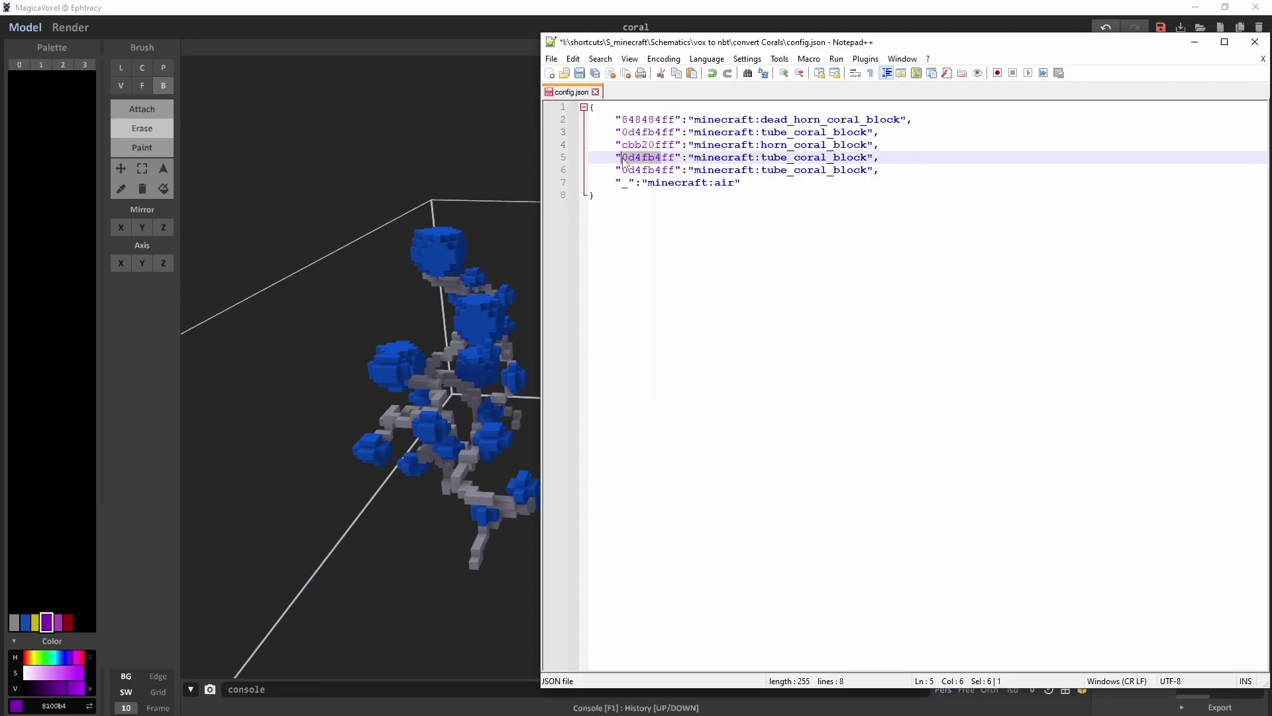
{"action": "type", "text": "8100b4"}
{"action": "double_click", "coordinate": [774, 157]}
{"action": "type", "text": "bubble"}
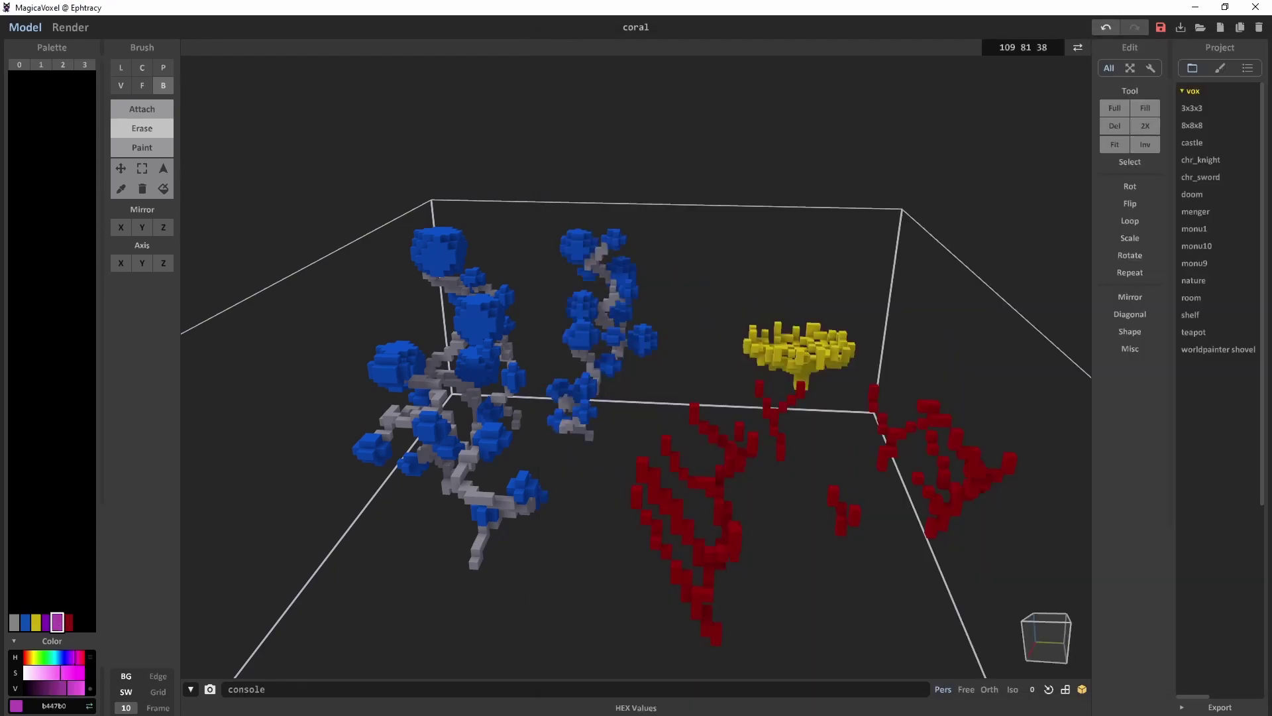
{"action": "left_click_drag", "start_coordinate": [661, 169], "coordinate": [887, 170]}
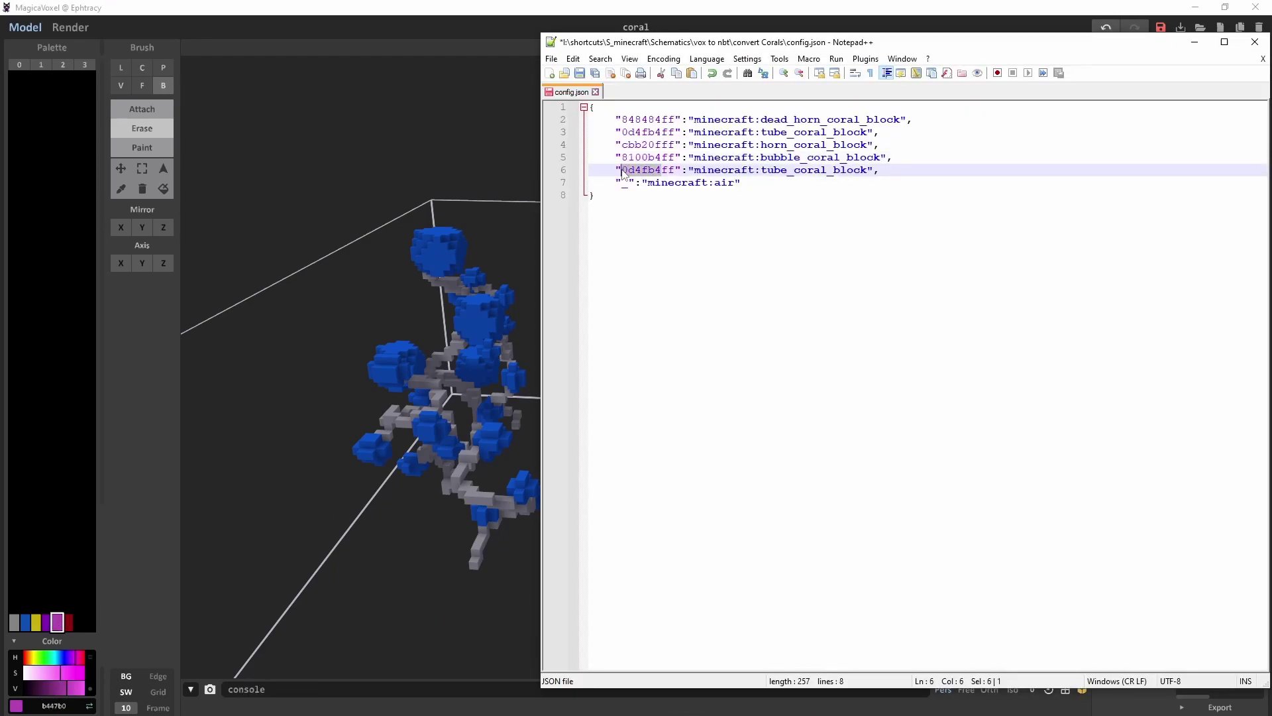
{"action": "type", "text": "b447b0"}
{"action": "double_click", "coordinate": [774, 170]}
{"action": "type", "text": "brain"}
- Duplicate the brain entry as line 7, mapping 8f0b0b to the fire coral block
{"action": "key", "text": "ctrl+c"}
{"action": "left_click", "coordinate": [903, 170]}
{"action": "key", "text": "Return"}
{"action": "key", "text": "ctrl+v"}
{"action": "left_click_drag", "start_coordinate": [661, 182], "coordinate": [622, 182]}
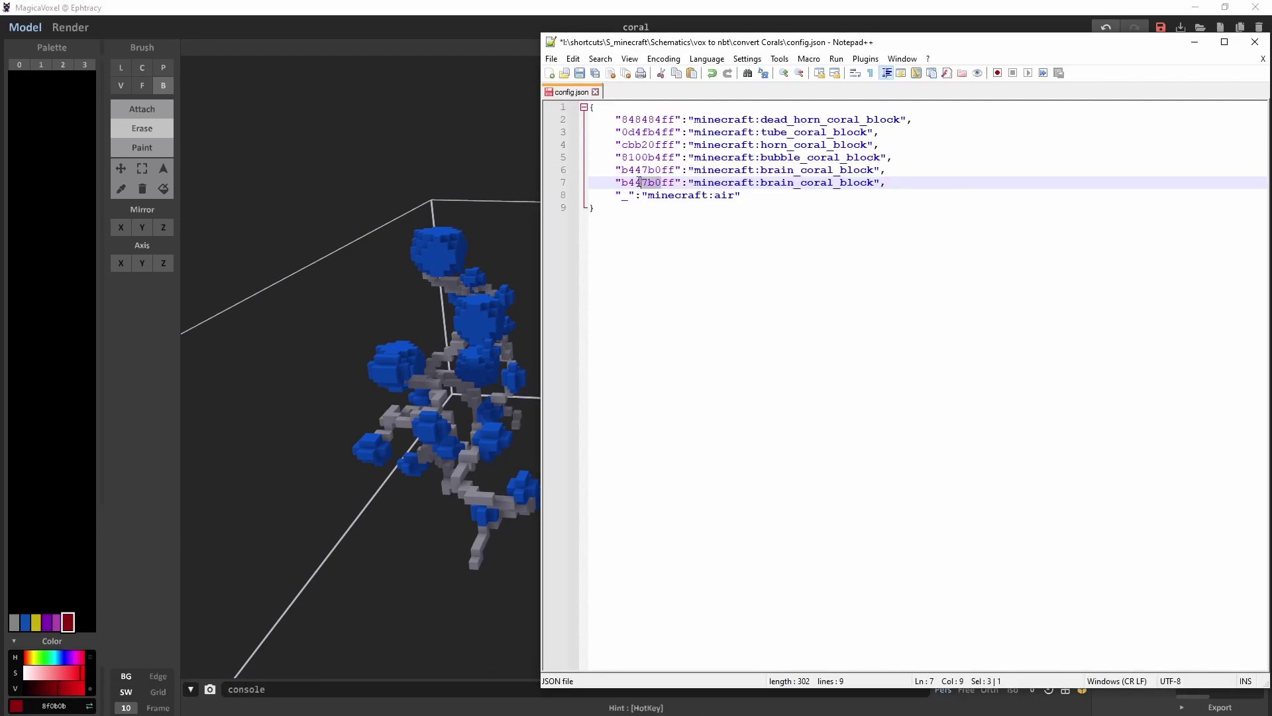
{"action": "key", "text": "ctrl+v"}
{"action": "double_click", "coordinate": [774, 182]}
{"action": "type", "text": "fire"}
{"action": "left_click", "coordinate": [905, 242]}
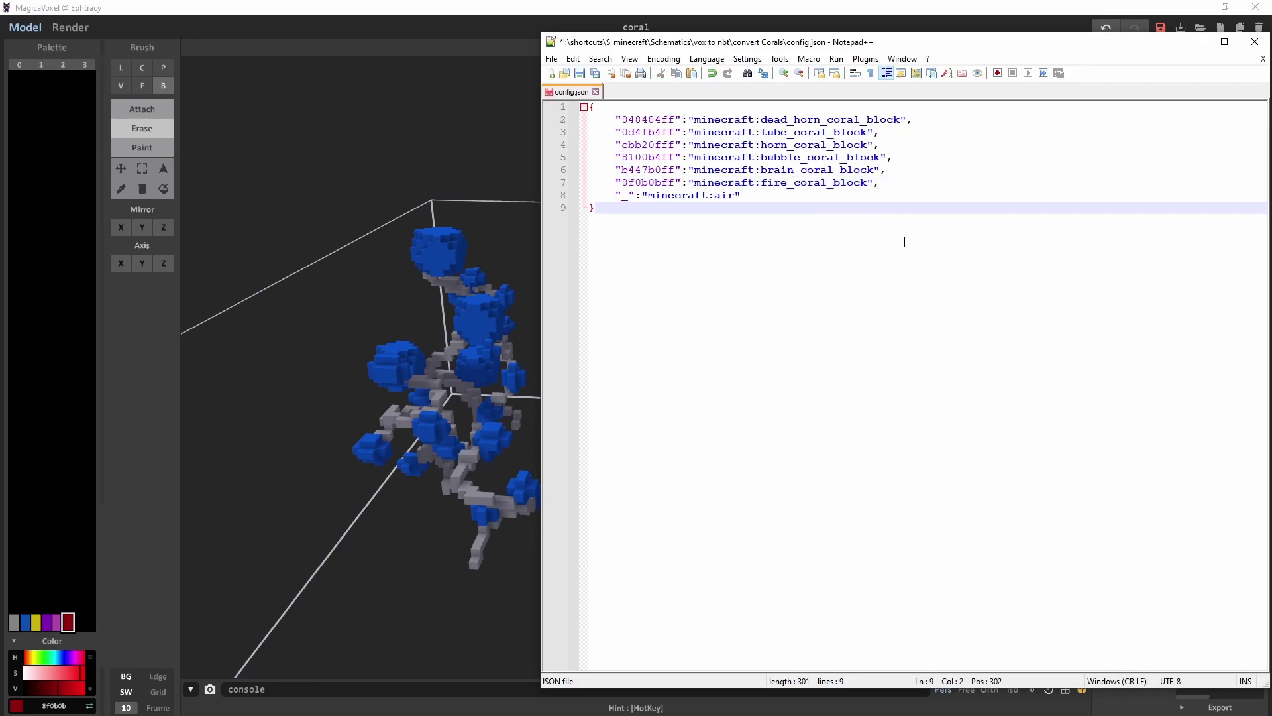
- Save config.json, then orbit the coral scene in MagicaVoxel
{"action": "left_click", "coordinate": [581, 74]}
{"action": "left_click", "coordinate": [477, 141]}
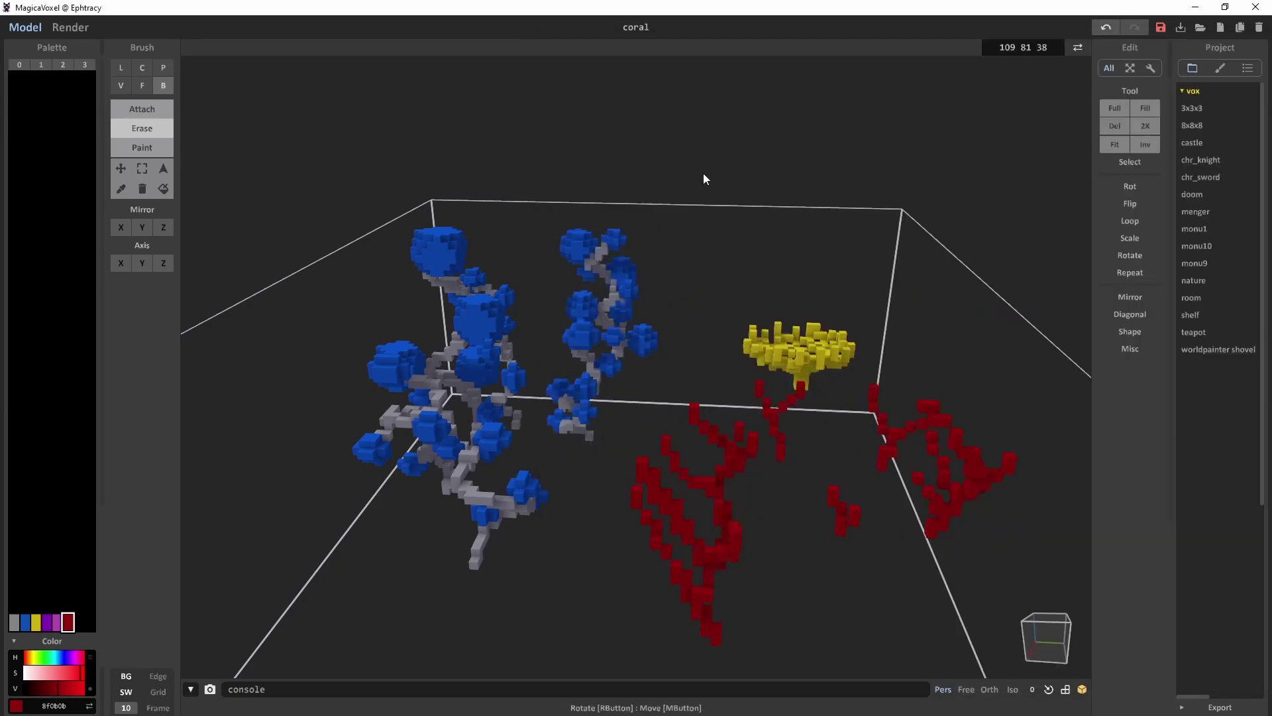
{"action": "right_click_drag", "start_coordinate": [697, 184], "coordinate": [689, 186]}
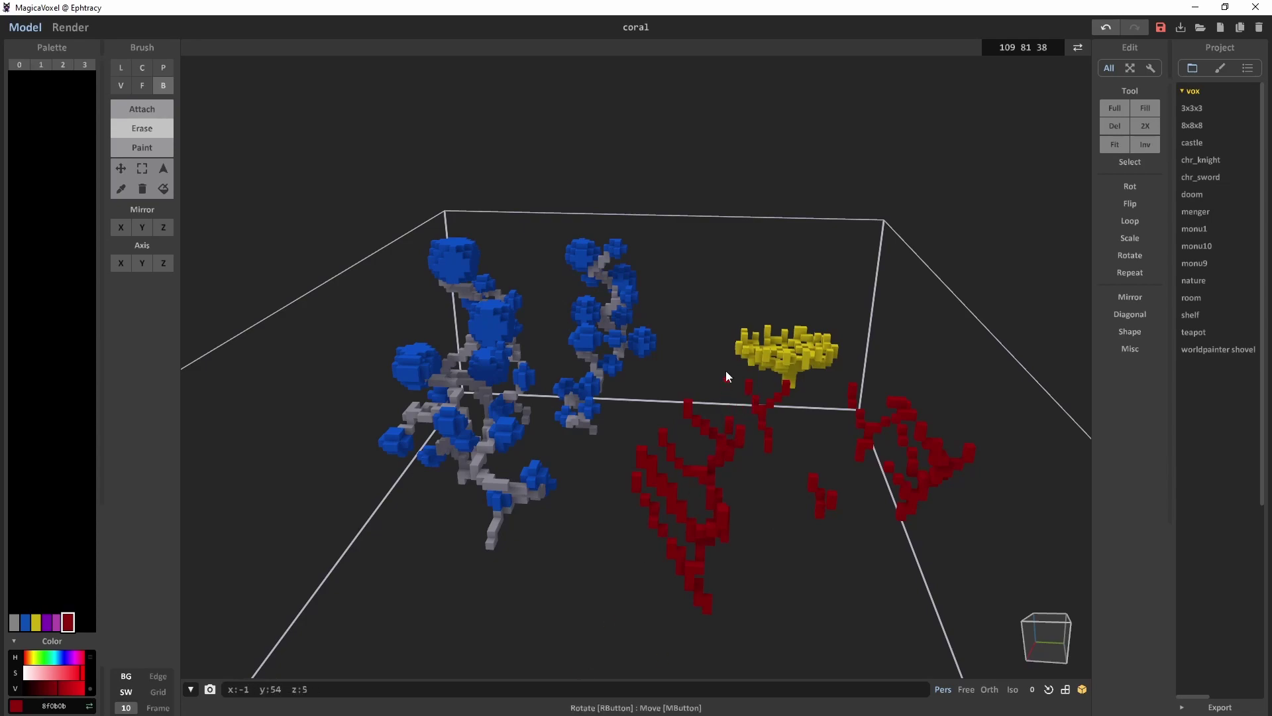
{"action": "right_click_drag", "start_coordinate": [826, 312], "coordinate": [938, 233]}
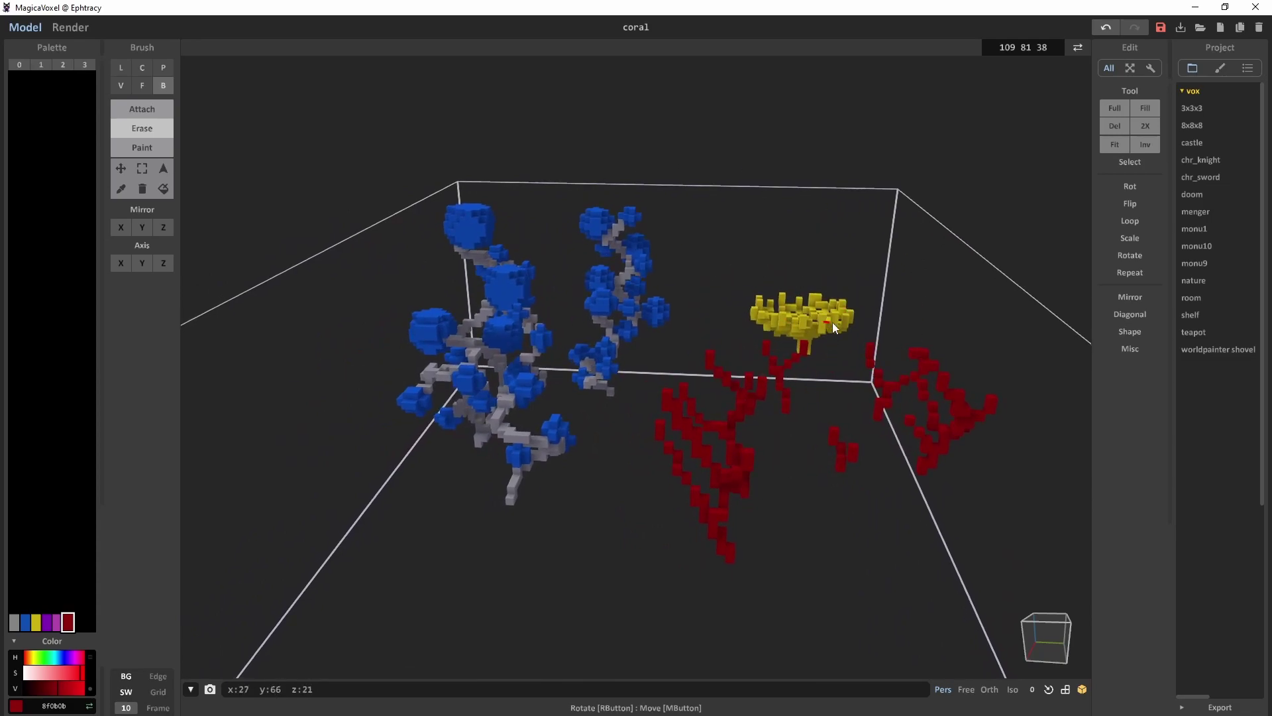
- Save the coral model as coral.vox in the convert Corals folder, using the path copied from Explorer
{"action": "left_click", "coordinate": [1185, 29]}
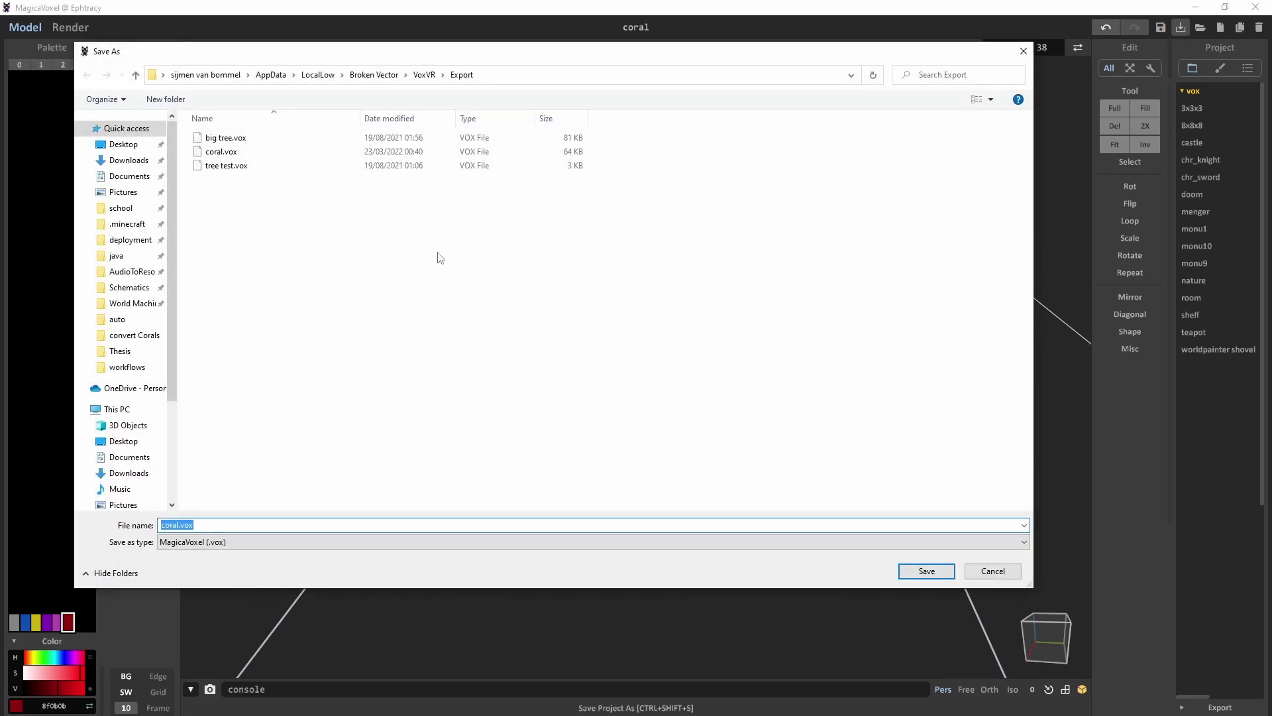
{"action": "key", "text": "alt+Tab"}
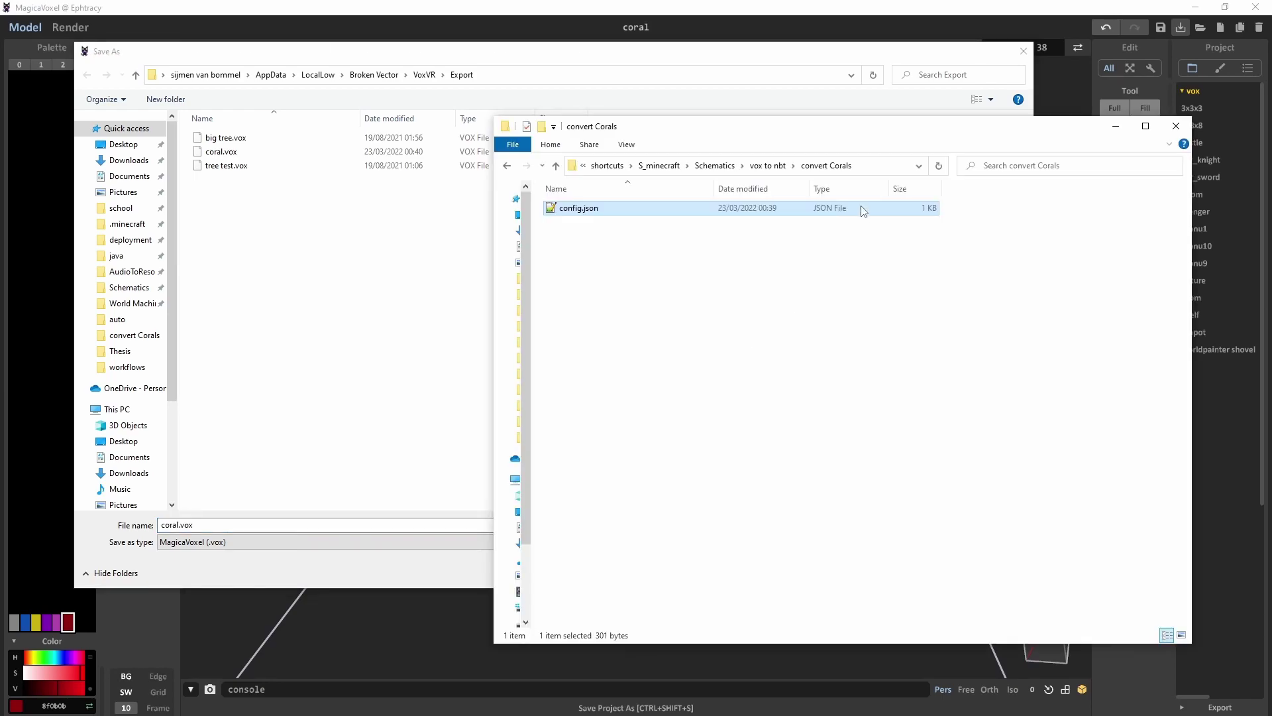
{"action": "left_click", "coordinate": [863, 166]}
{"action": "key", "text": "ctrl+c"}
{"action": "key", "text": "alt+Tab"}
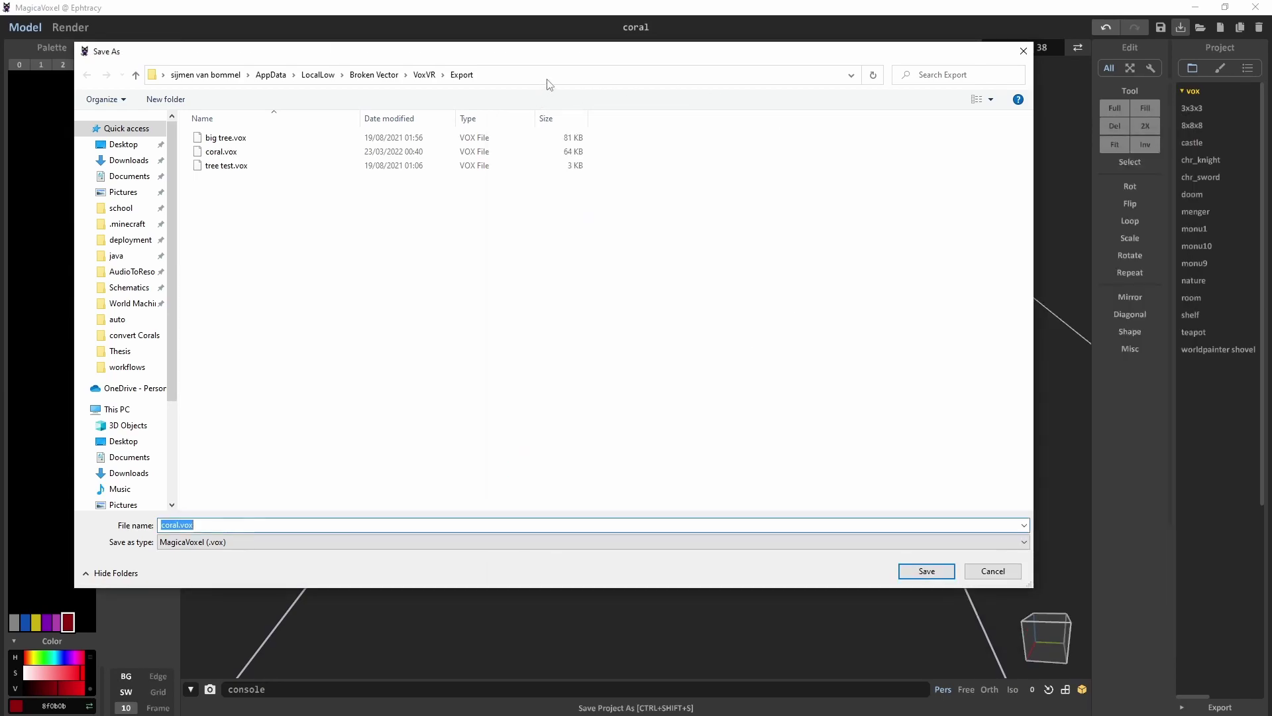
{"action": "left_click", "coordinate": [548, 76]}
{"action": "key", "text": "ctrl+v"}
{"action": "key", "text": "Return"}
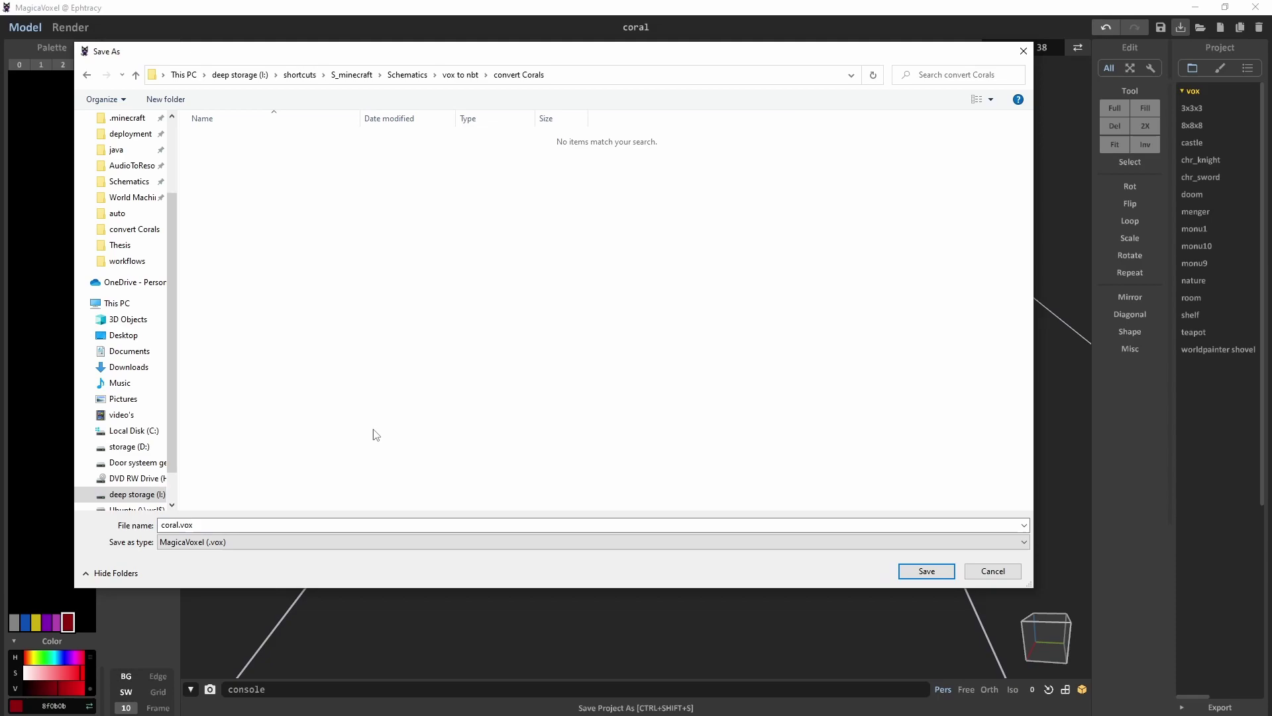
{"action": "left_click", "coordinate": [937, 571]}
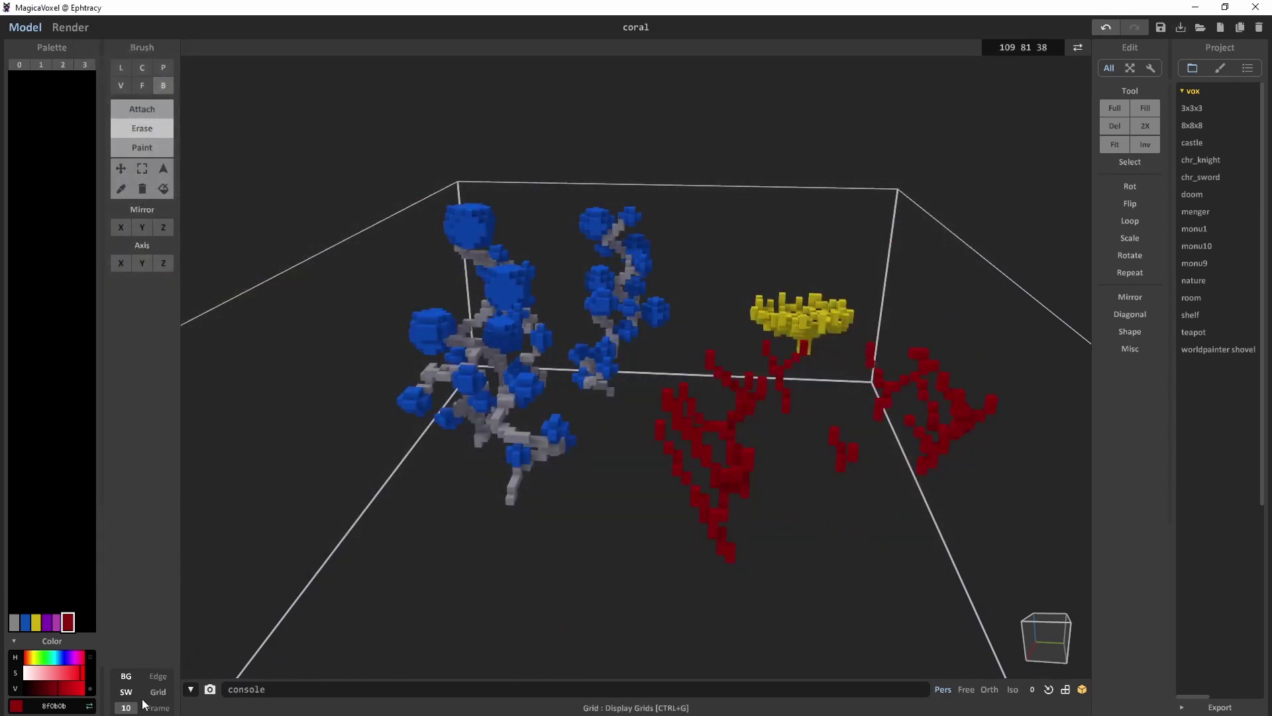
- Bring the convert Corals Explorer window forward, maximize it, and select its address bar
{"action": "key", "text": "alt+Tab"}
{"action": "left_click", "coordinate": [1156, 124]}
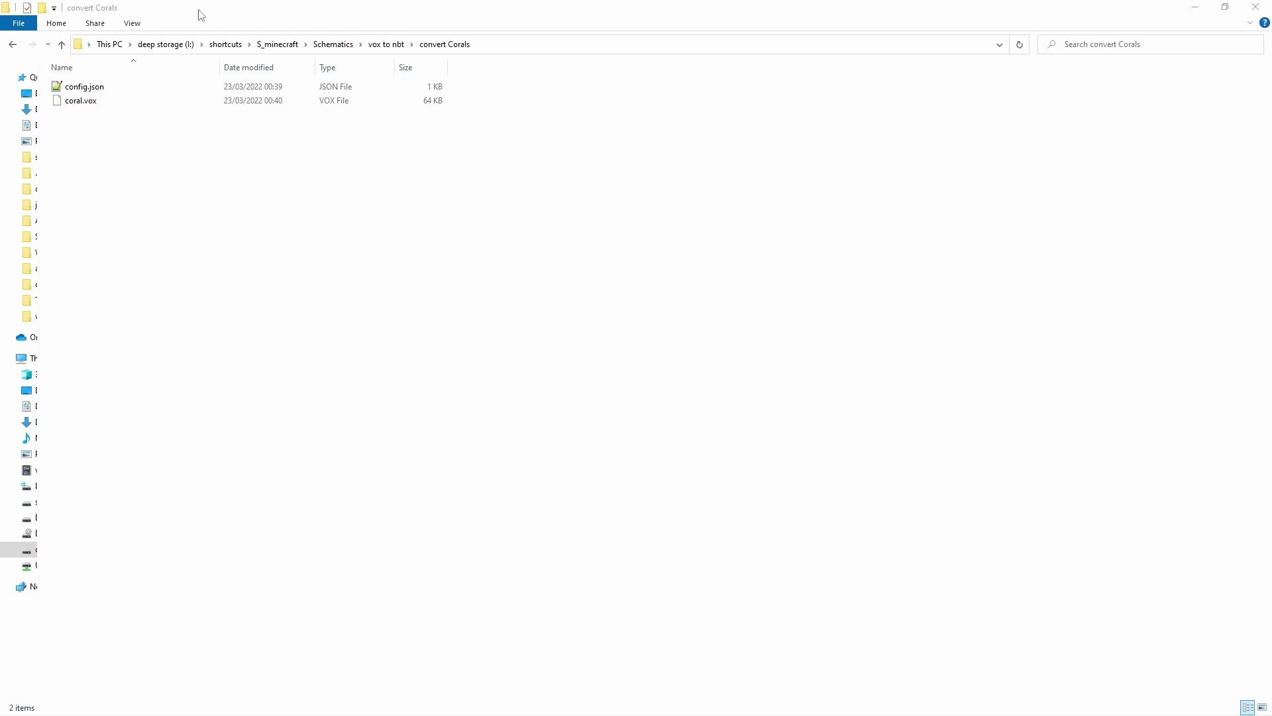
{"action": "left_click", "coordinate": [542, 44]}
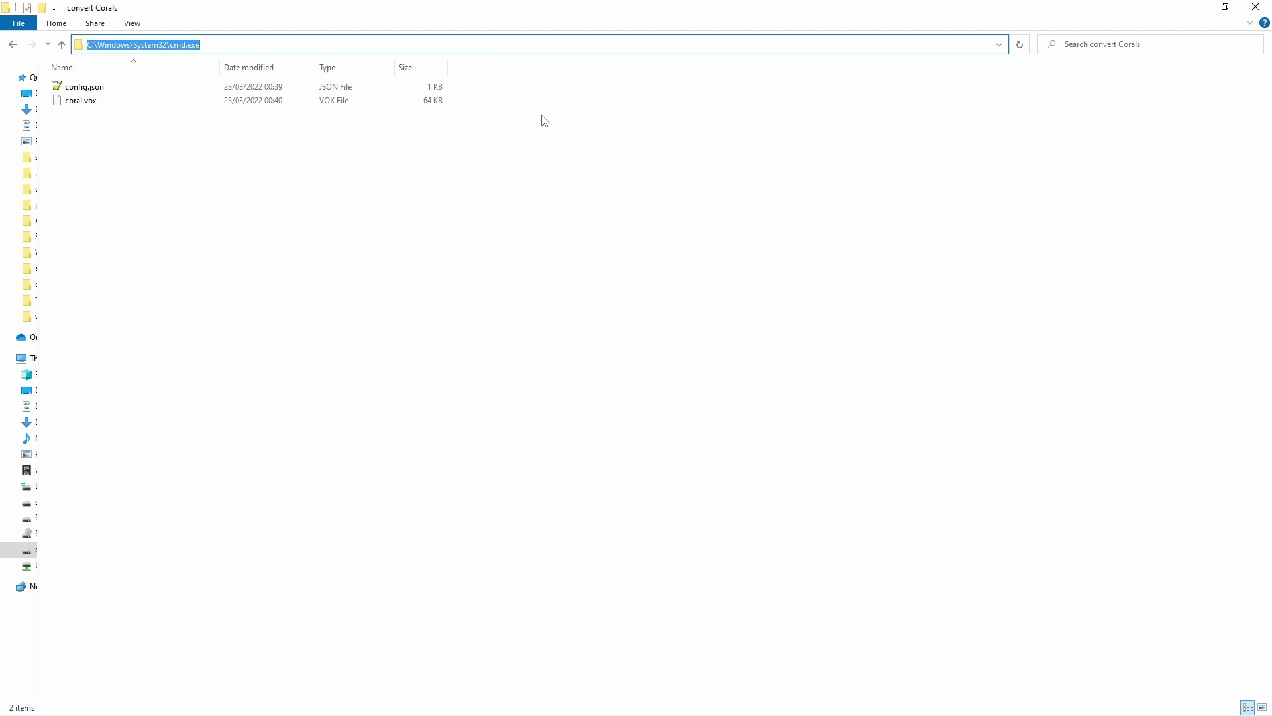
- Open a Command Prompt in the convert Corals folder by entering cmd in the address bar
{"action": "type", "text": "cmd"}
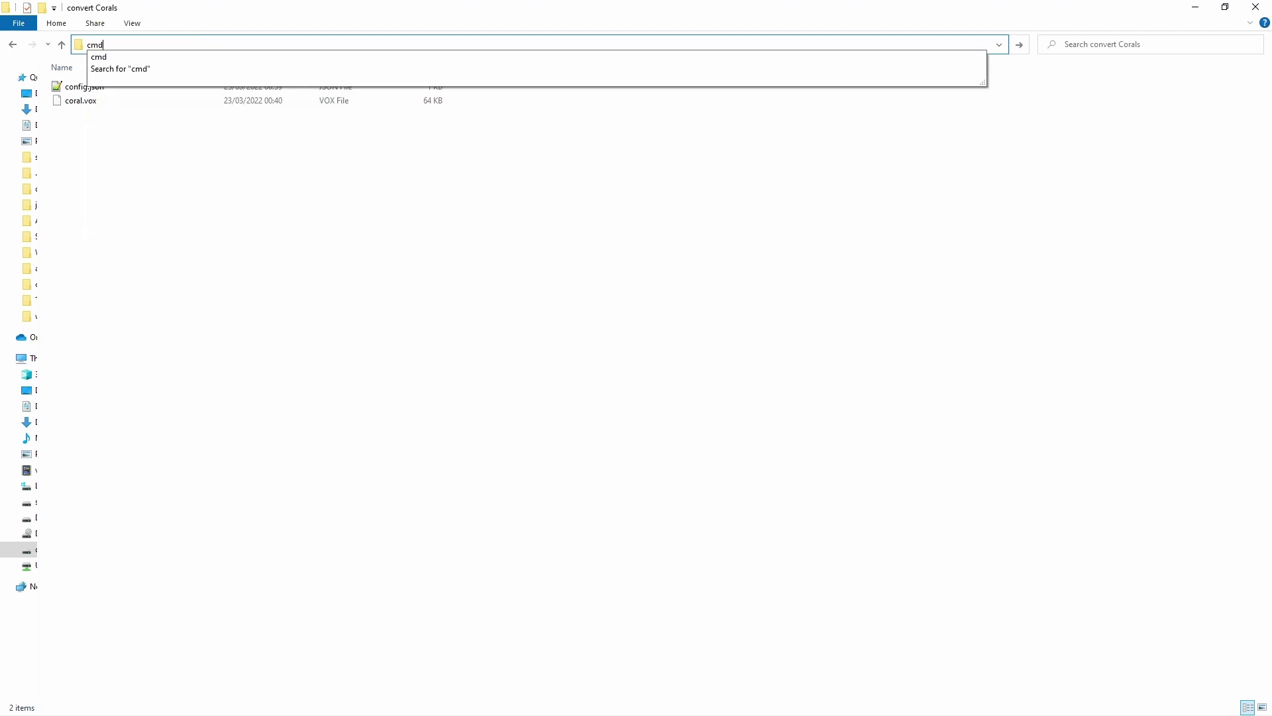
{"action": "key", "text": "Return"}
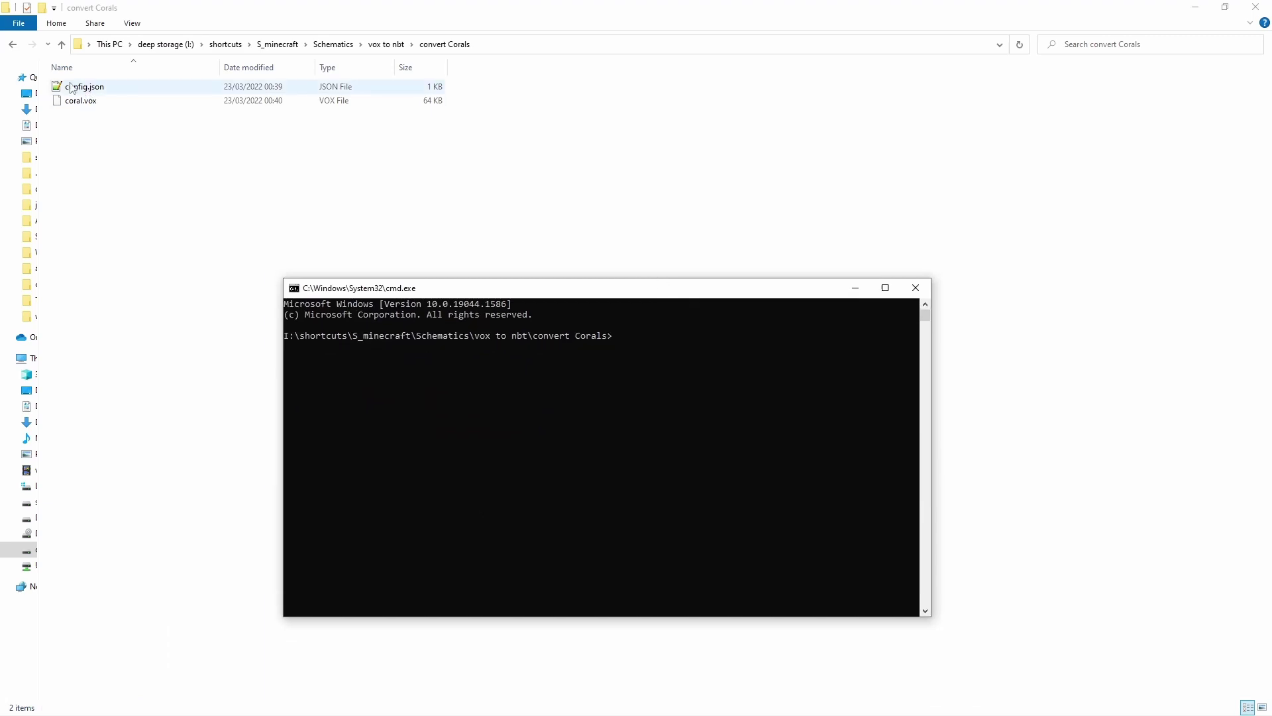
{"action": "left_click_drag", "start_coordinate": [575, 290], "coordinate": [679, 177]}
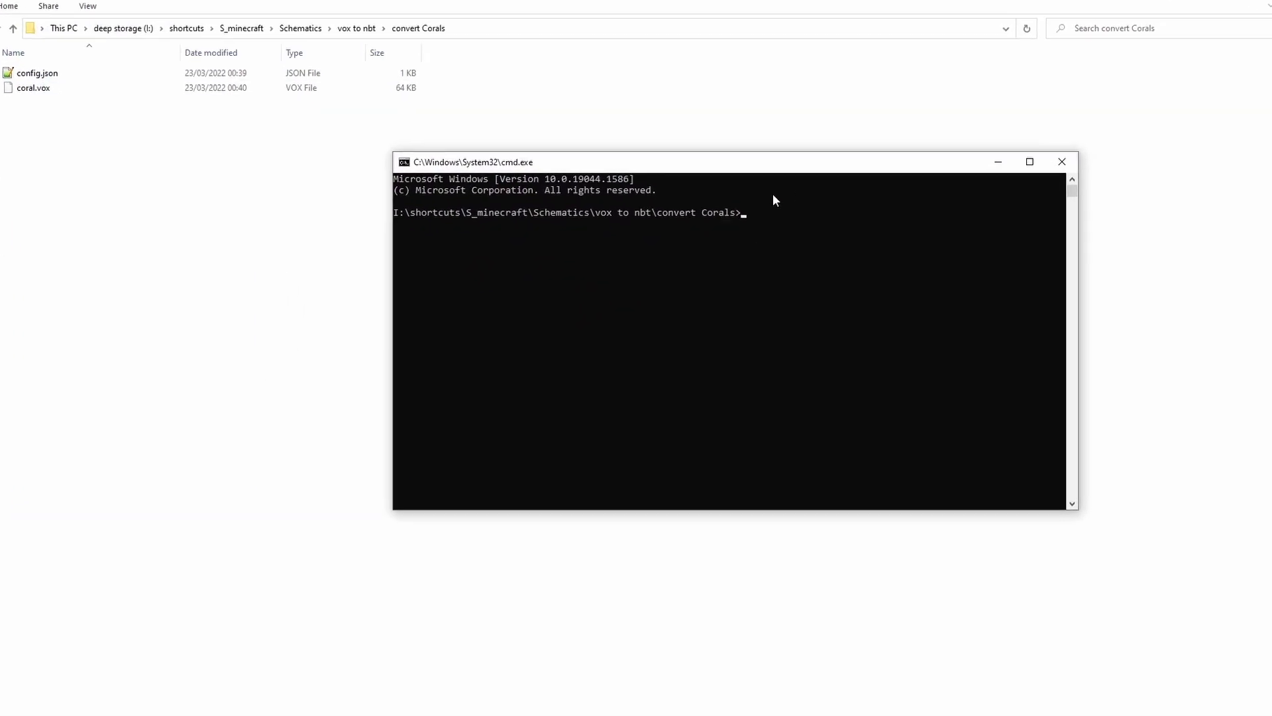
- Run 'vox2nbt ./ ./config.json' to convert the coral voxels to coral.nbt
{"action": "left_click", "coordinate": [788, 222]}
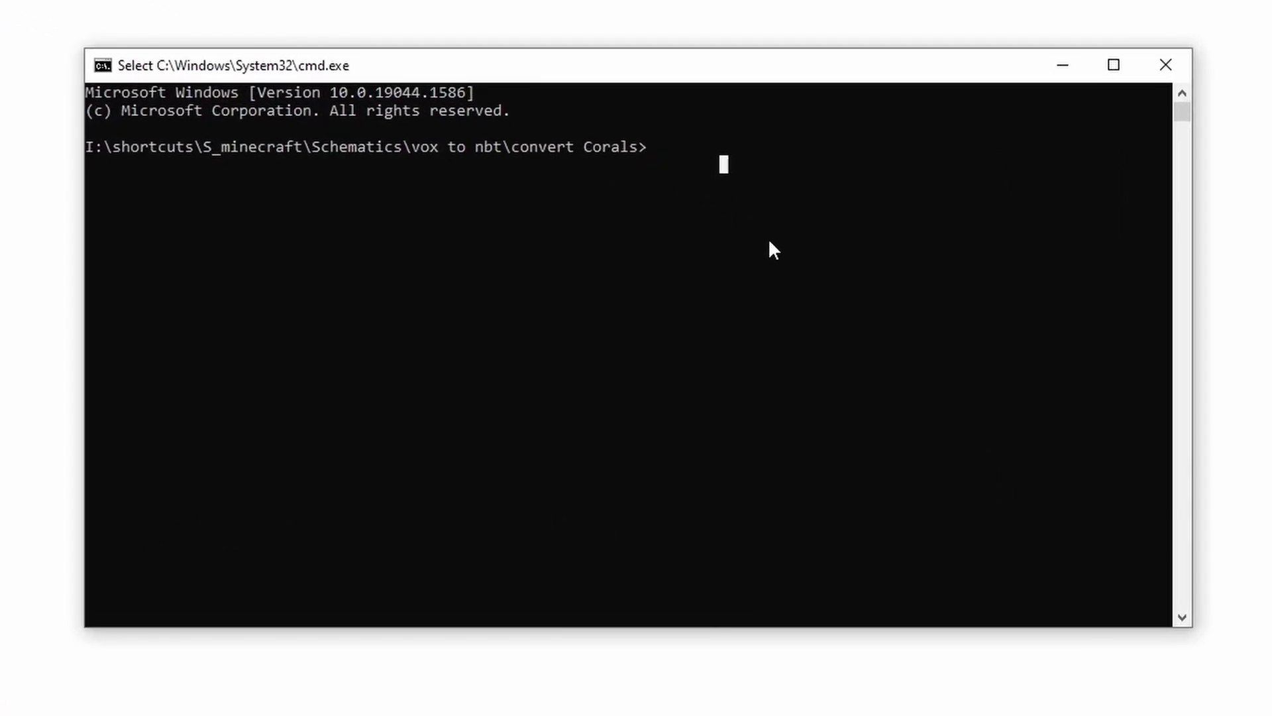
{"action": "type", "text": "vox"}
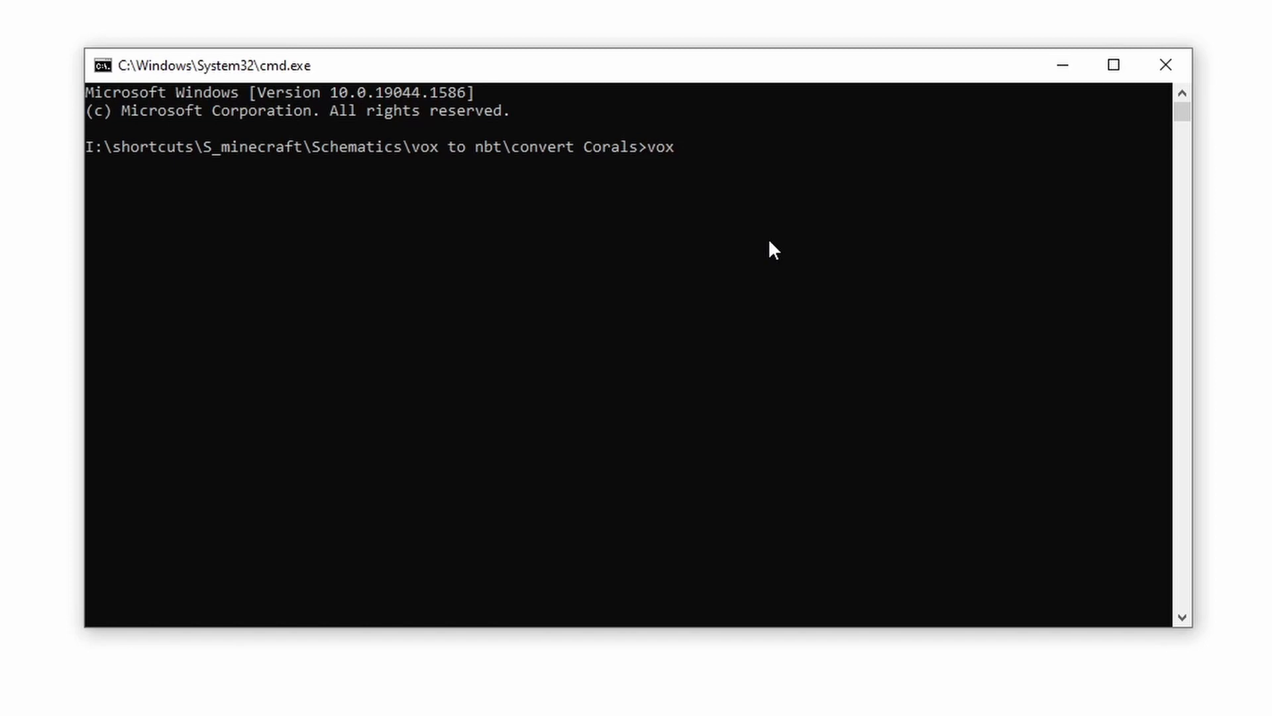
{"action": "type", "text": "2nbt ./"}
{"action": "type", "text": "./confi"}
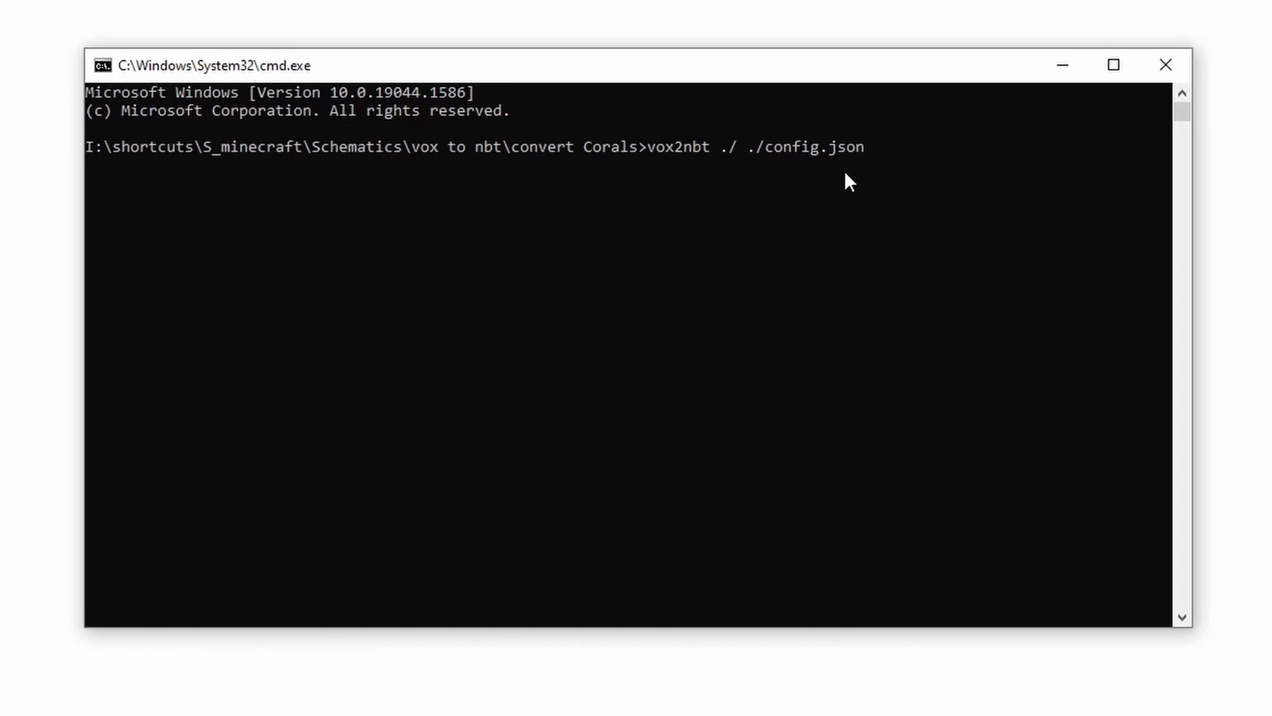
{"action": "type", "text": "g.json"}
{"action": "key", "text": "Return"}
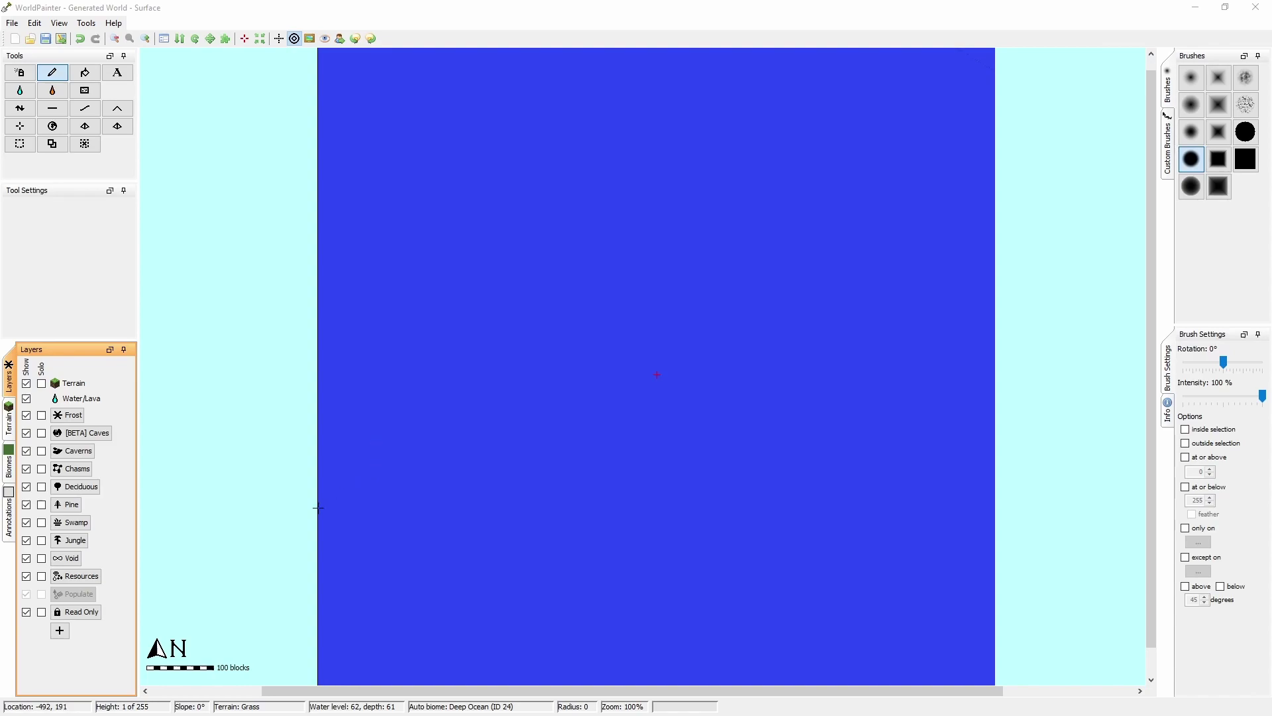
- Add a custom object layer and load the converted coral object file into it
{"action": "left_click", "coordinate": [59, 630]}
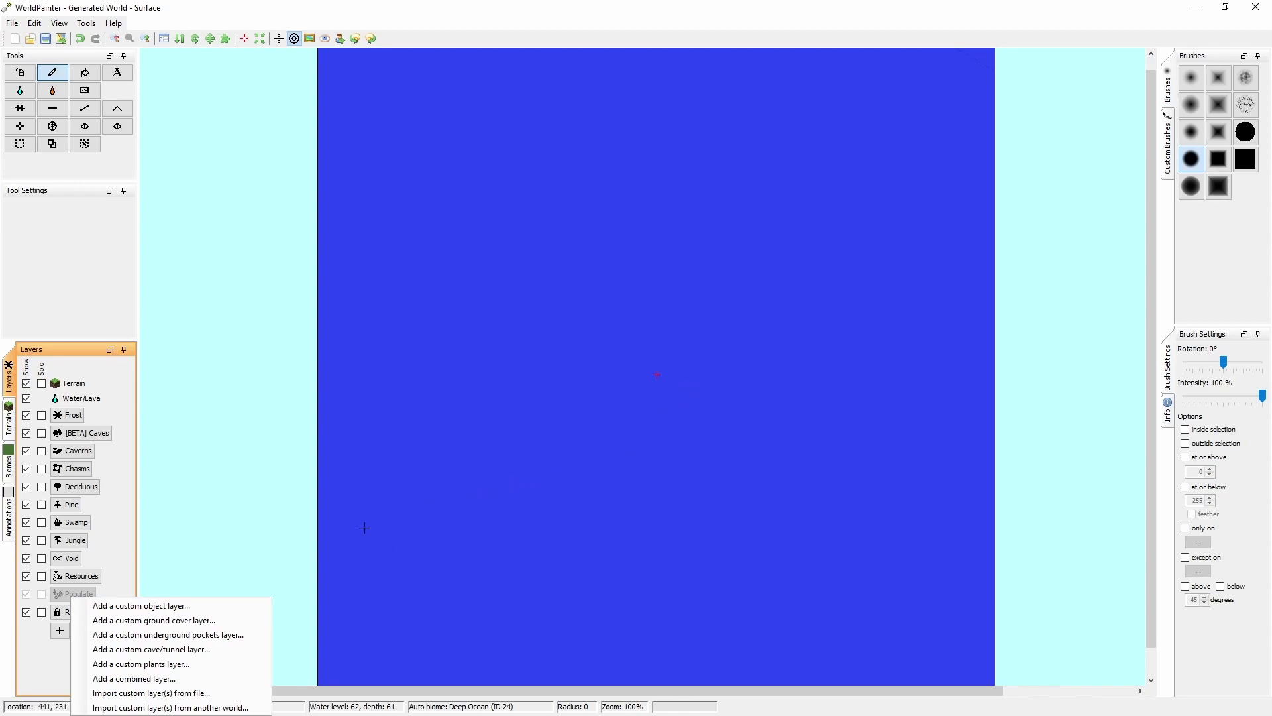
{"action": "left_click", "coordinate": [172, 607]}
{"action": "left_click", "coordinate": [659, 309]}
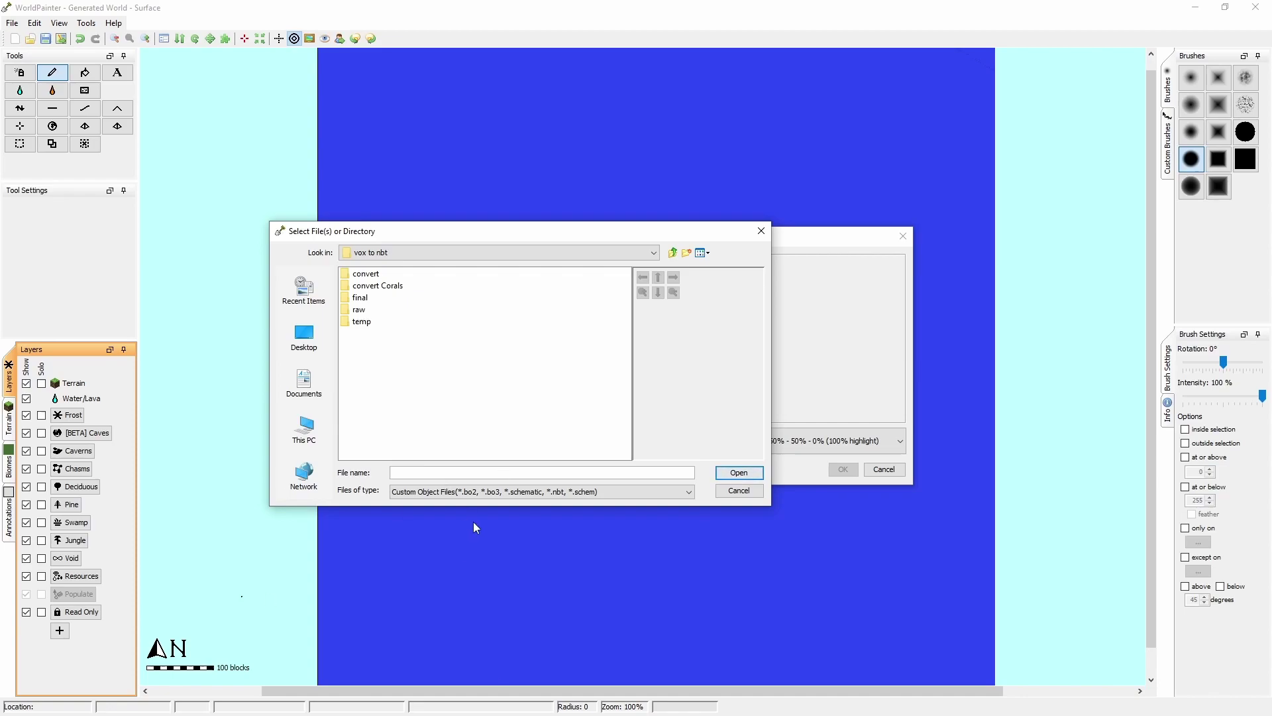
{"action": "key", "text": "ctrl+v"}
{"action": "key", "text": "Return"}
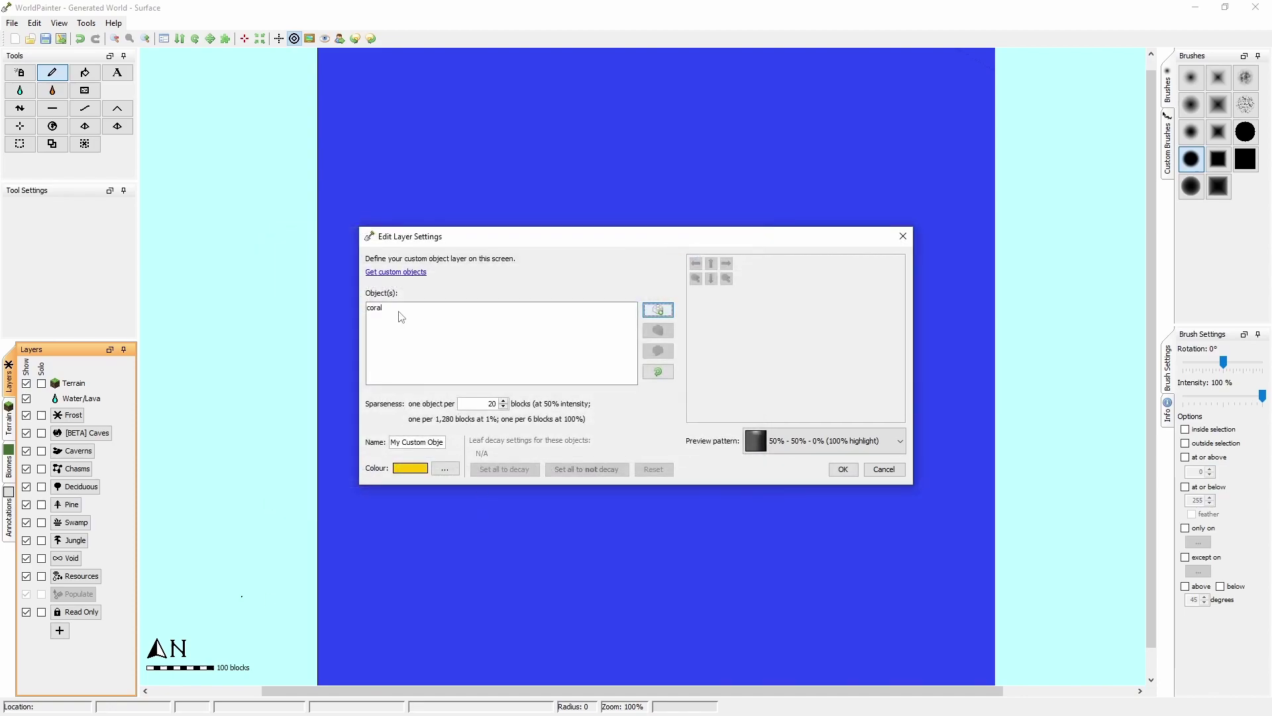
- Set the coral object's attributes to spawn under water
{"action": "double_click", "coordinate": [481, 310]}
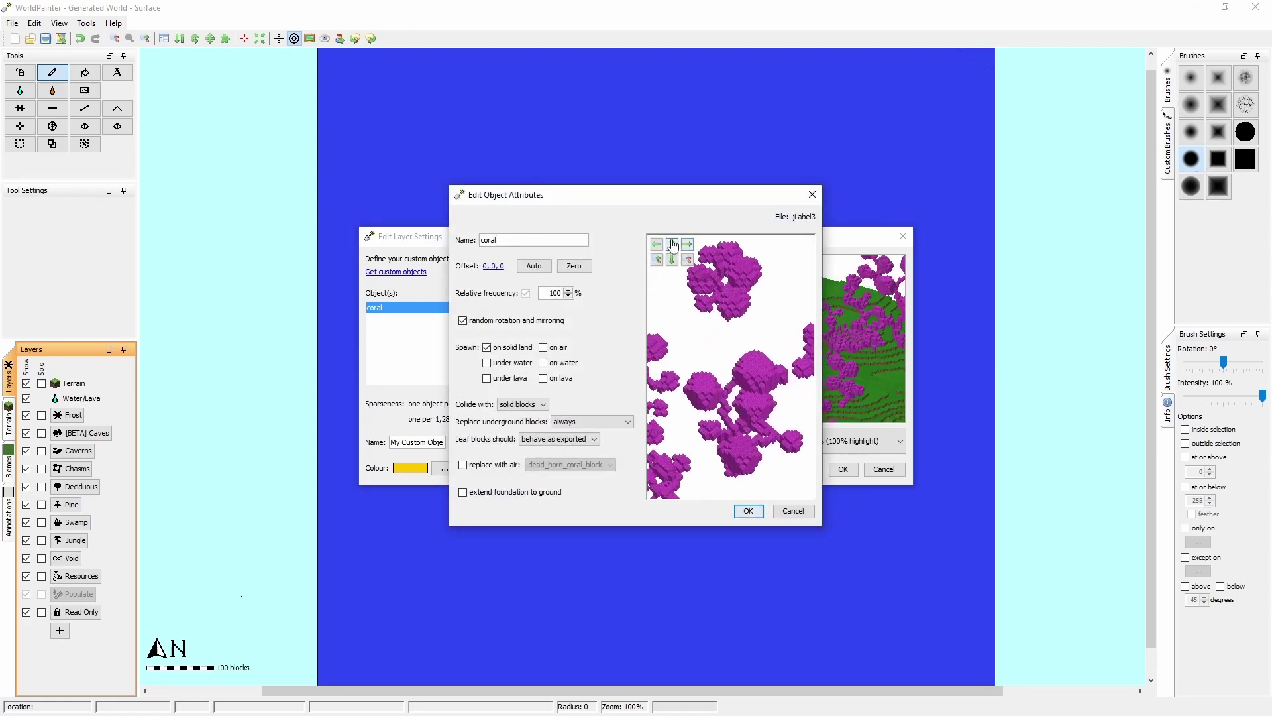
{"action": "scroll", "coordinate": [768, 357], "scroll_direction": "down", "scroll_amount": 4}
{"action": "left_click_drag", "start_coordinate": [759, 371], "coordinate": [799, 373]}
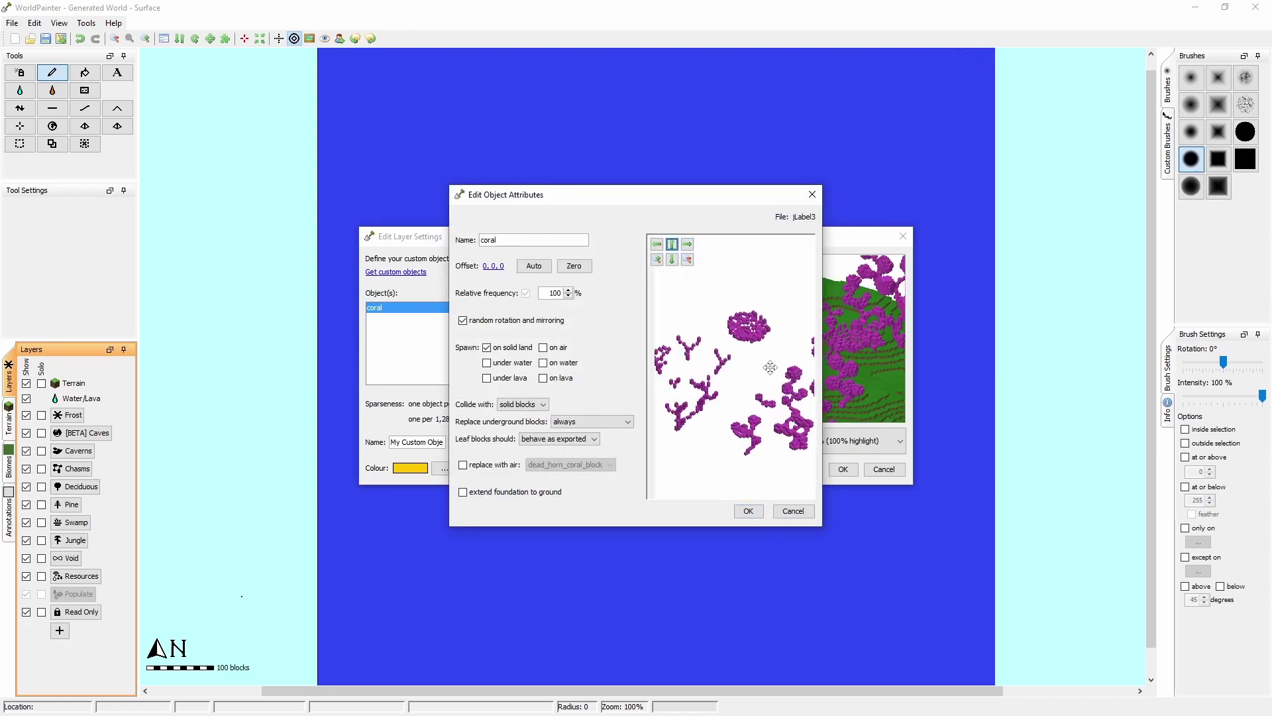
{"action": "left_click", "coordinate": [489, 361]}
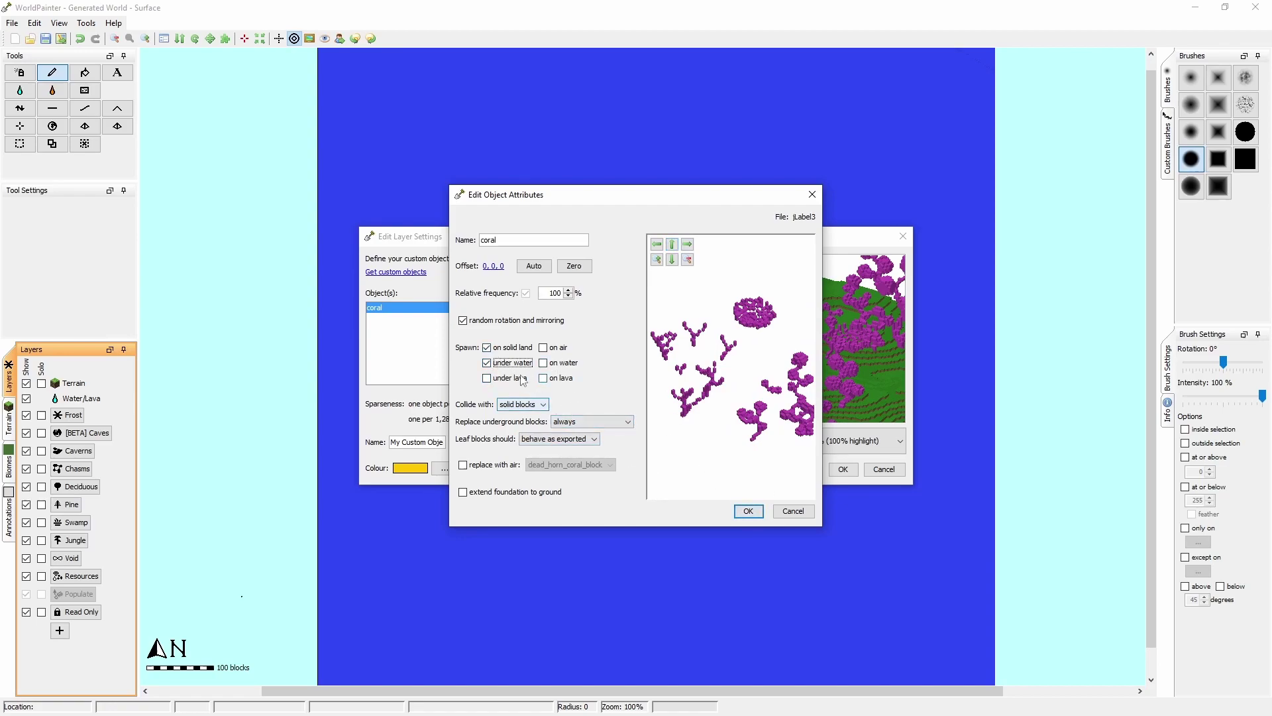
{"action": "left_click", "coordinate": [759, 515]}
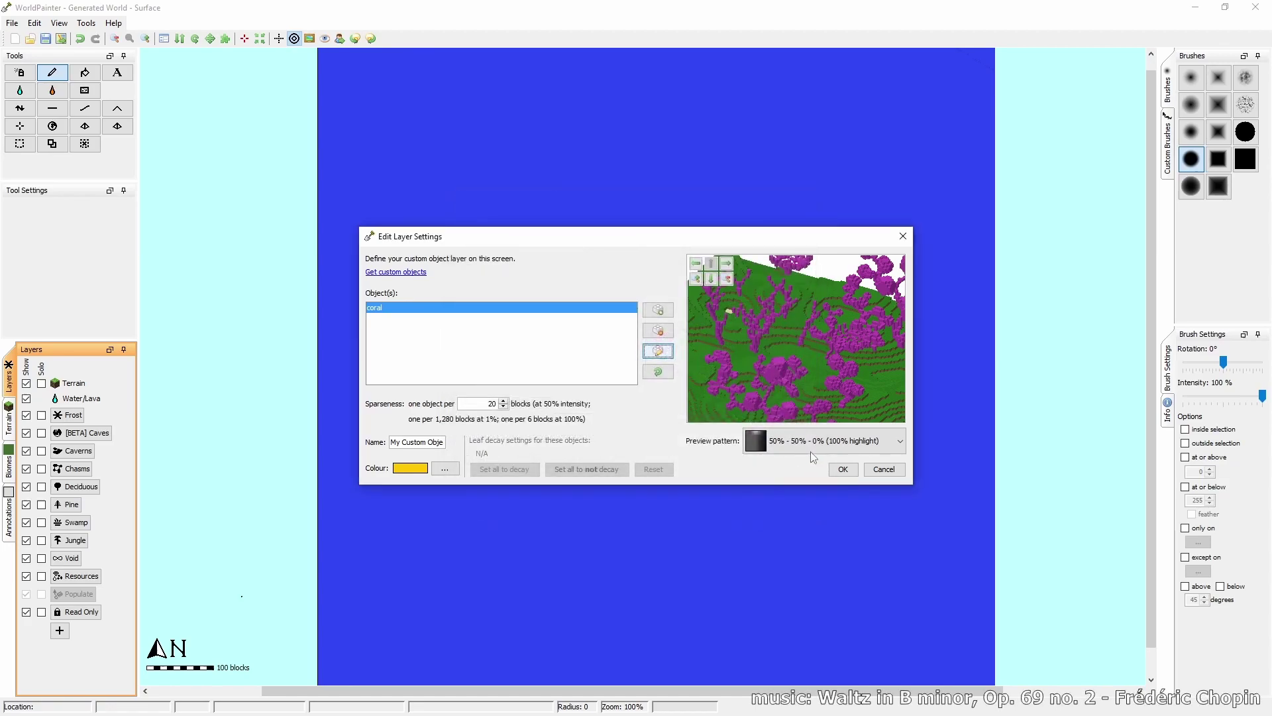
- Set the custom object layer's sparseness to 1 and confirm the layer settings
{"action": "left_click_drag", "start_coordinate": [761, 335], "coordinate": [815, 377]}
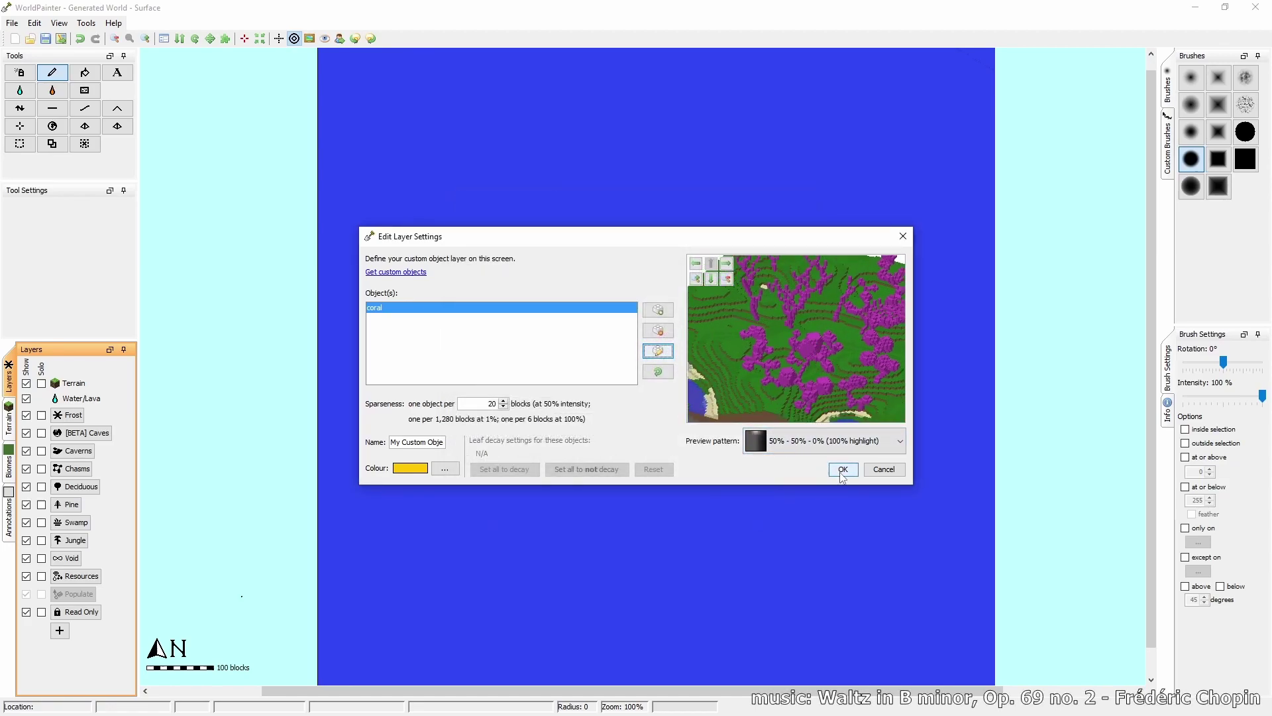
{"action": "key", "text": "Tab"}
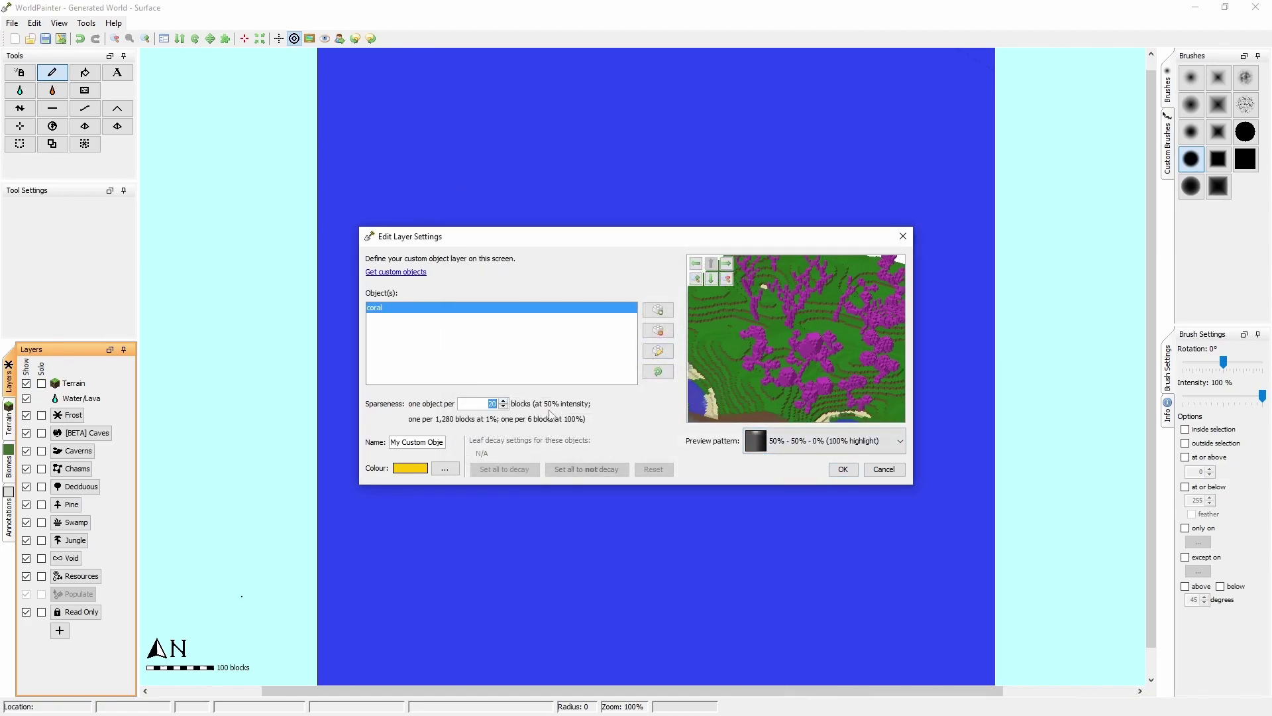
{"action": "type", "text": "1"}
{"action": "left_click", "coordinate": [843, 469]}
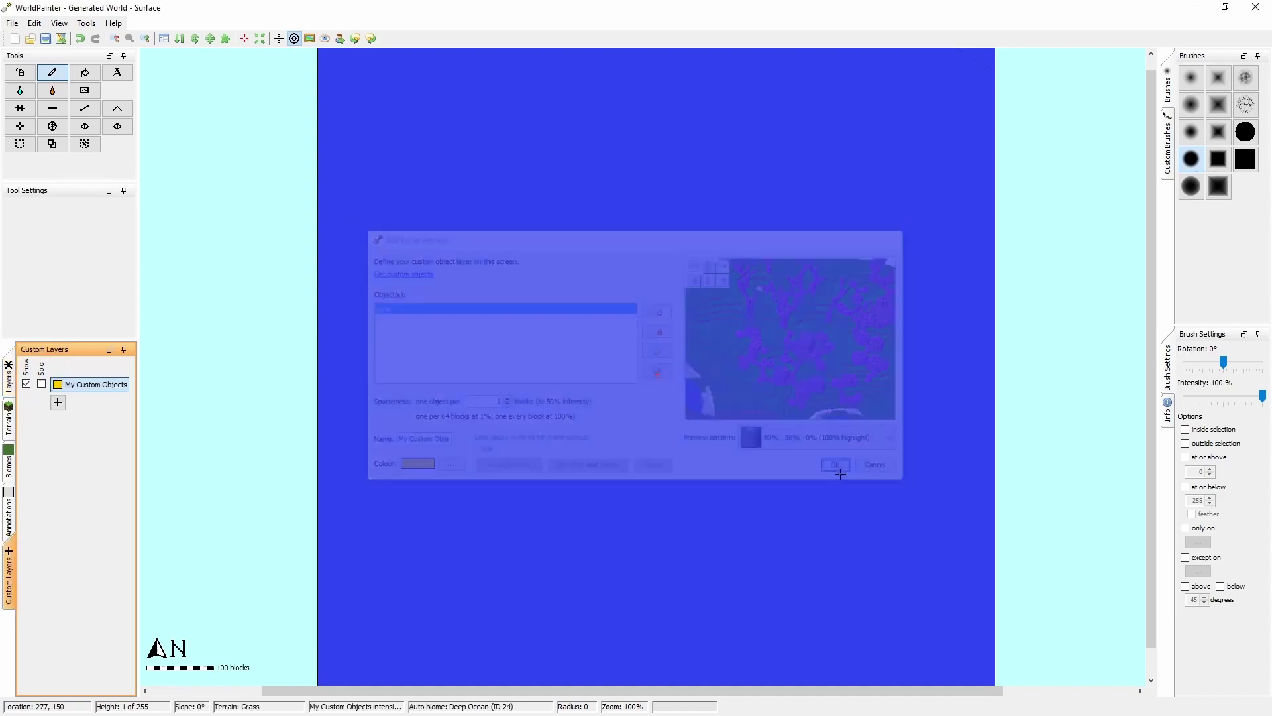
- Export the Generated World into the .minecraft saves directory
{"action": "scroll", "coordinate": [662, 385], "scroll_direction": "up", "scroll_amount": 2}
{"action": "scroll", "coordinate": [372, 256], "scroll_direction": "up", "scroll_amount": 1}
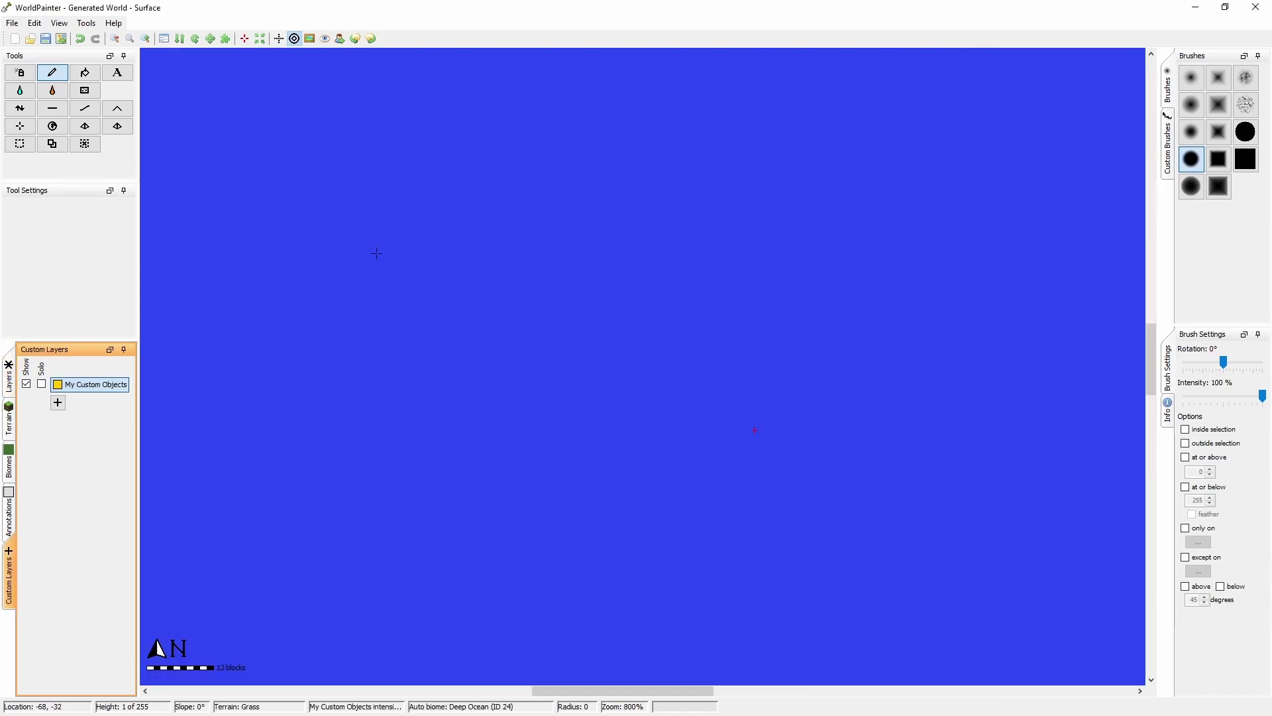
{"action": "scroll", "coordinate": [795, 474], "scroll_direction": "up", "scroll_amount": 3}
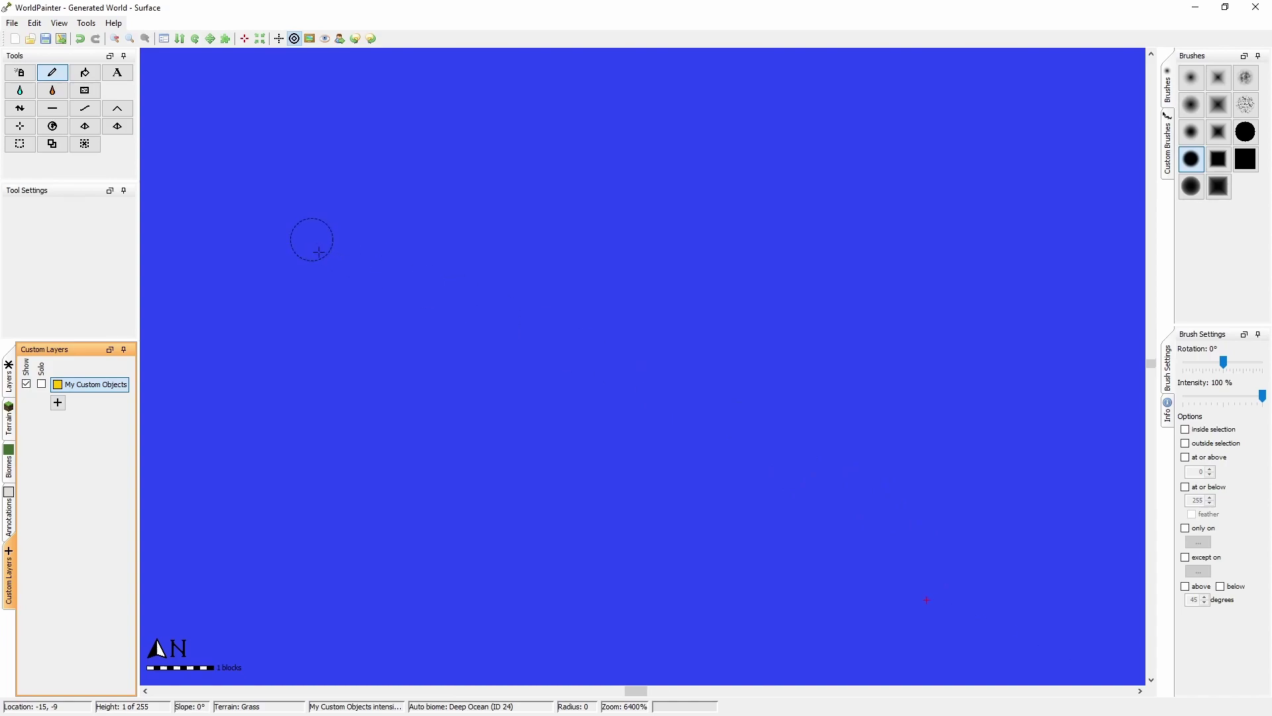
{"action": "scroll", "coordinate": [559, 406], "scroll_direction": "down", "scroll_amount": 1}
{"action": "scroll", "coordinate": [738, 514], "scroll_direction": "down", "scroll_amount": 4}
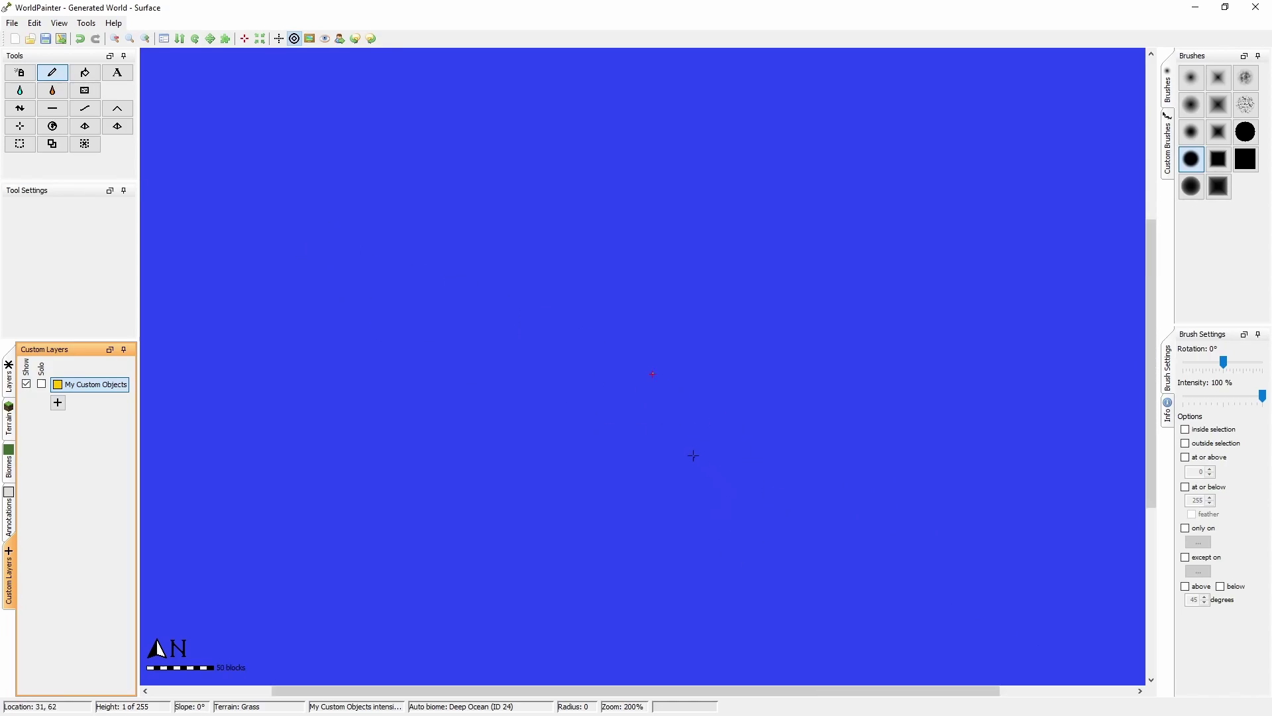
{"action": "scroll", "coordinate": [693, 455], "scroll_direction": "down", "scroll_amount": 1}
{"action": "left_click", "coordinate": [61, 38]}
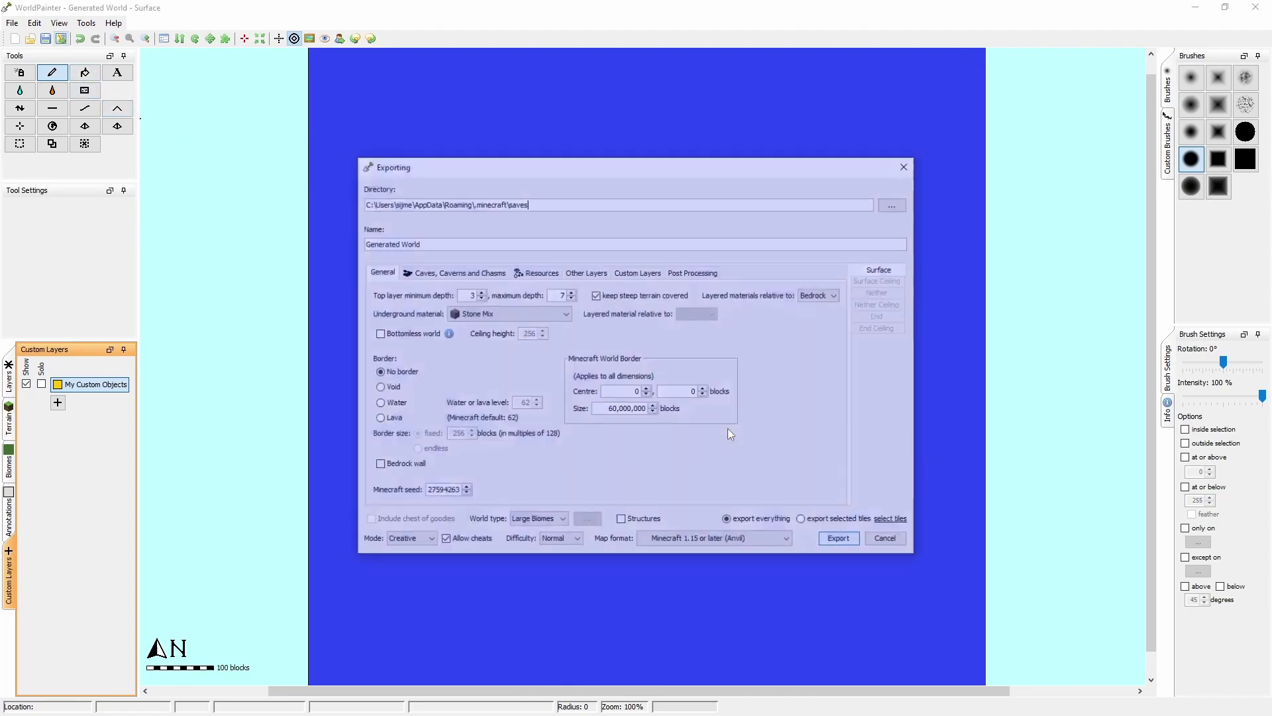
{"action": "left_click", "coordinate": [838, 537]}
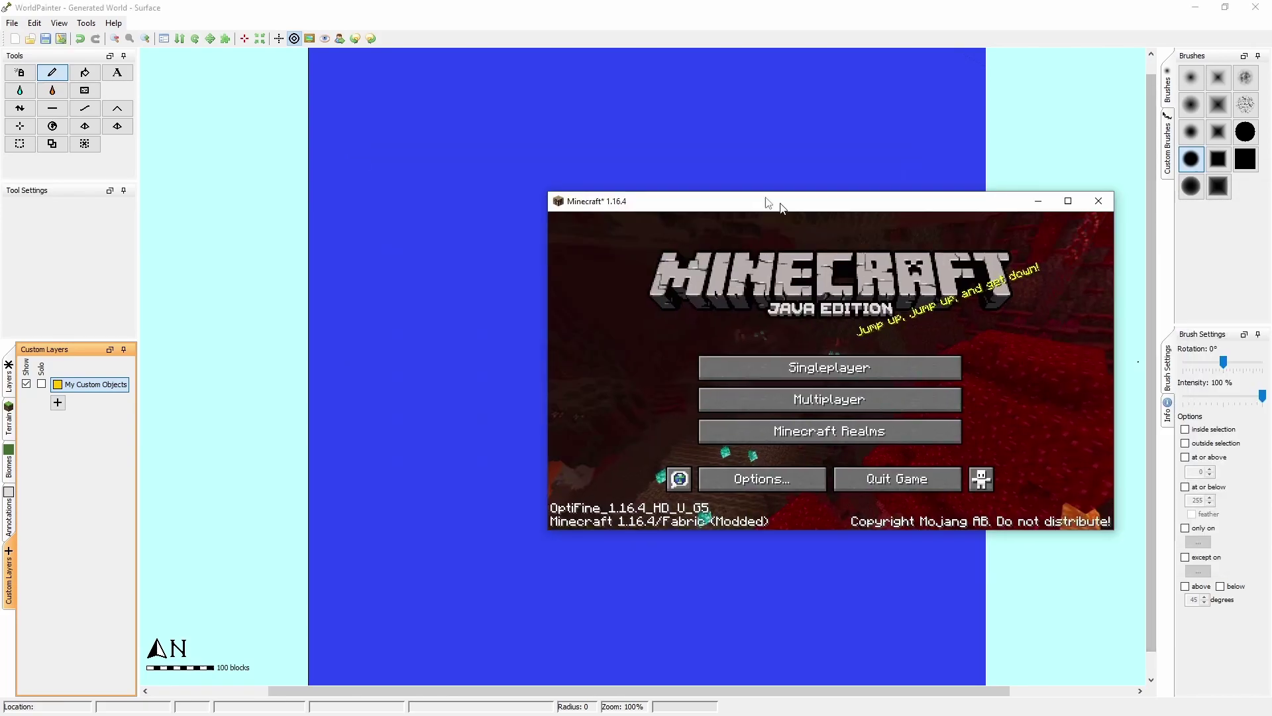
- Maximize Minecraft and load Generated World in singleplayer, accepting the 'I know what I'm doing!' warning
{"action": "double_click", "coordinate": [782, 208]}
{"action": "left_click", "coordinate": [635, 273]}
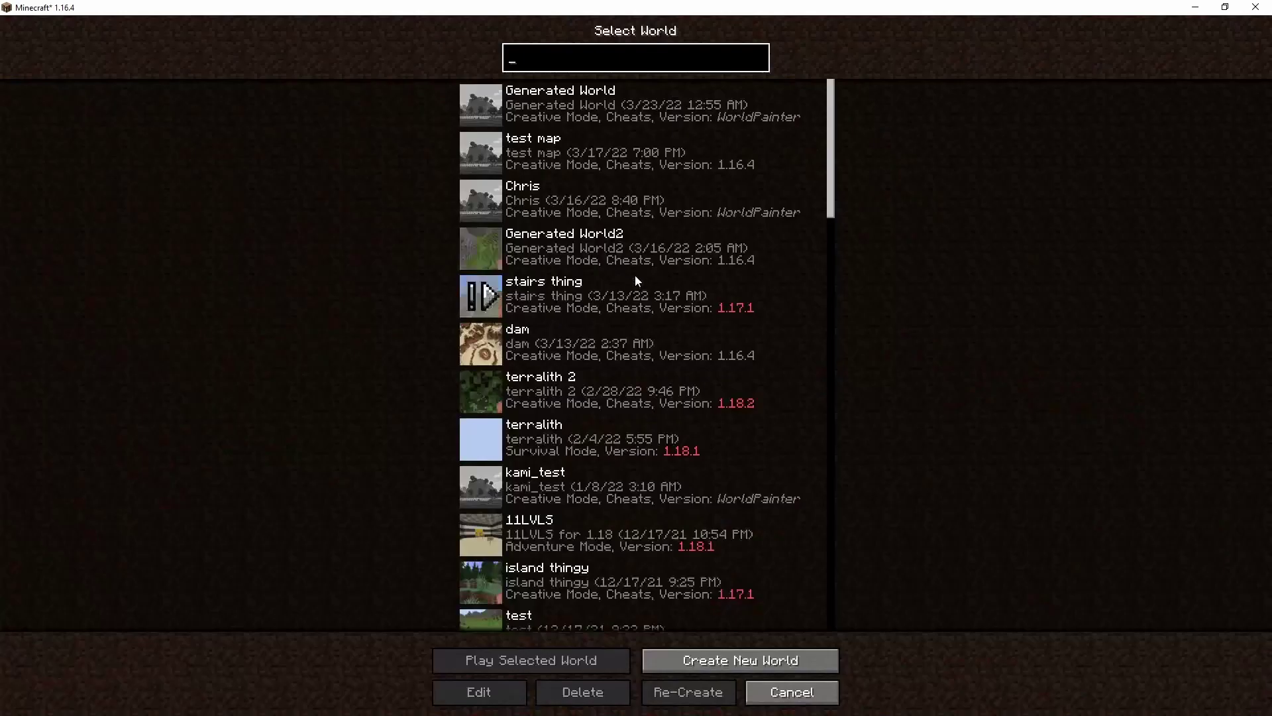
{"action": "left_click", "coordinate": [495, 105]}
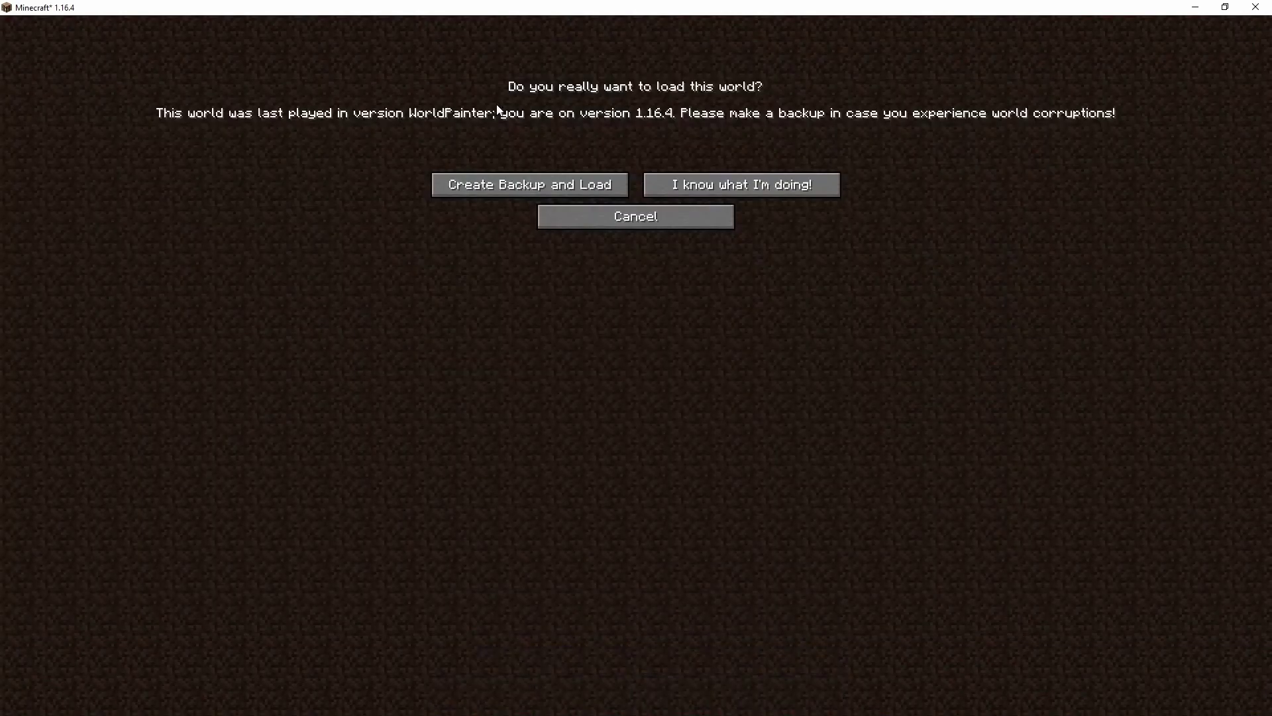
{"action": "left_click", "coordinate": [760, 196]}
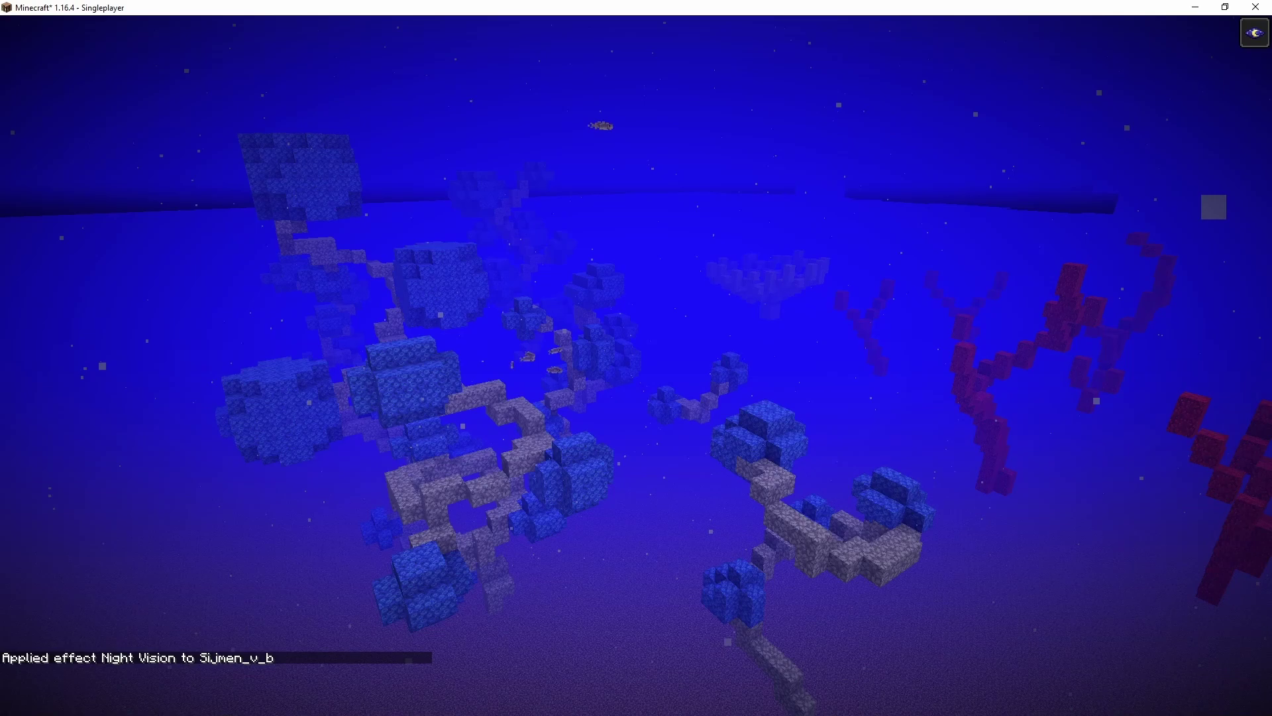
- Swim past the red and yellow horn corals toward the blue and pale coral field
{"action": "key", "text": "w"}
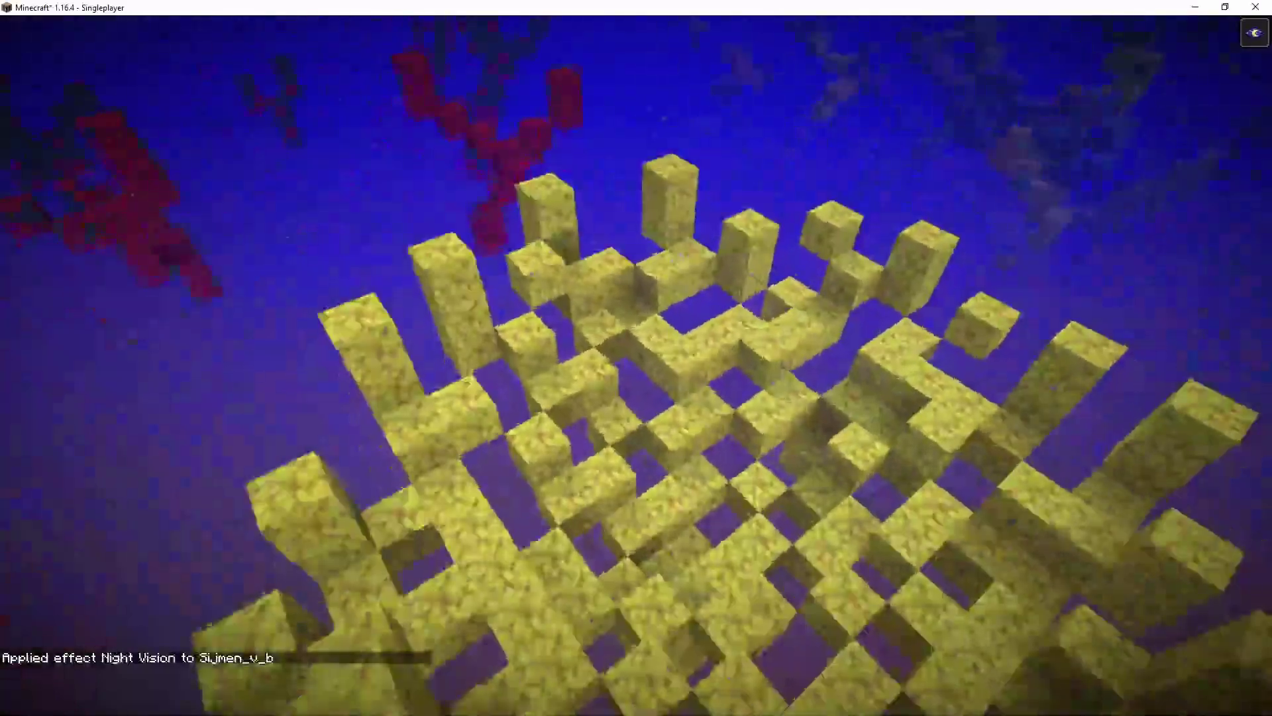
{"action": "key", "text": "s"}
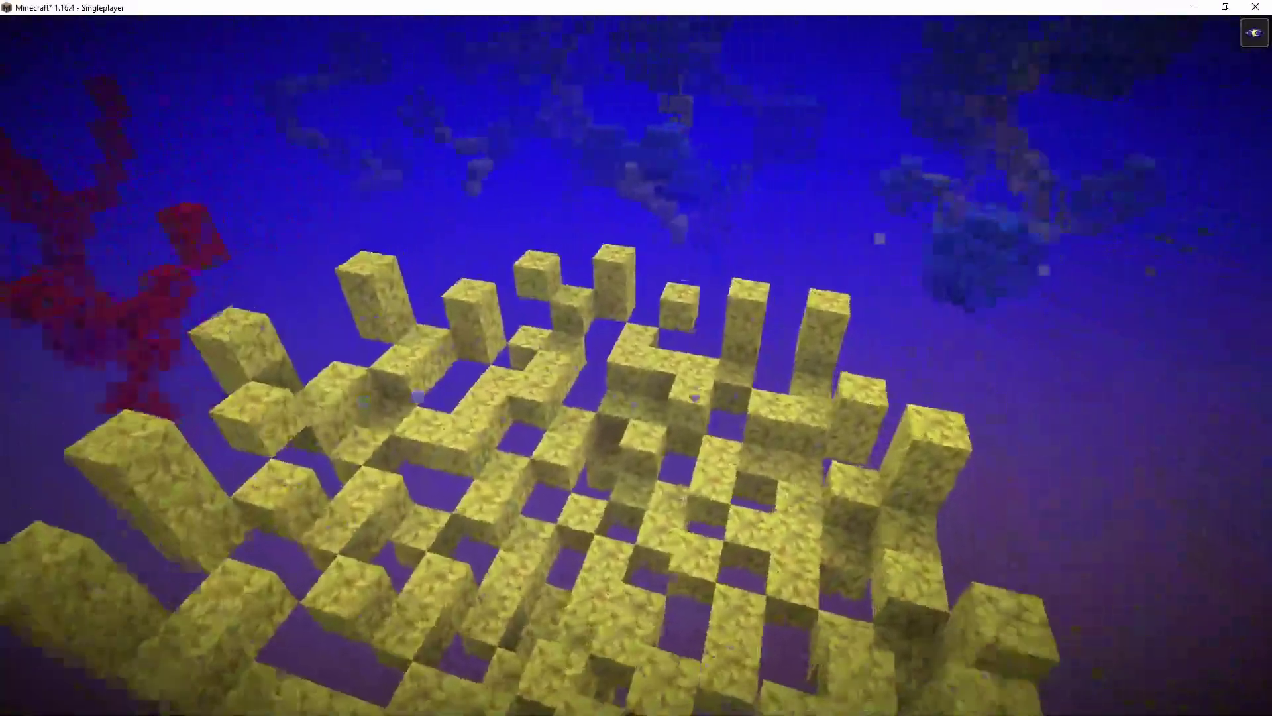
{"action": "key", "text": "w"}
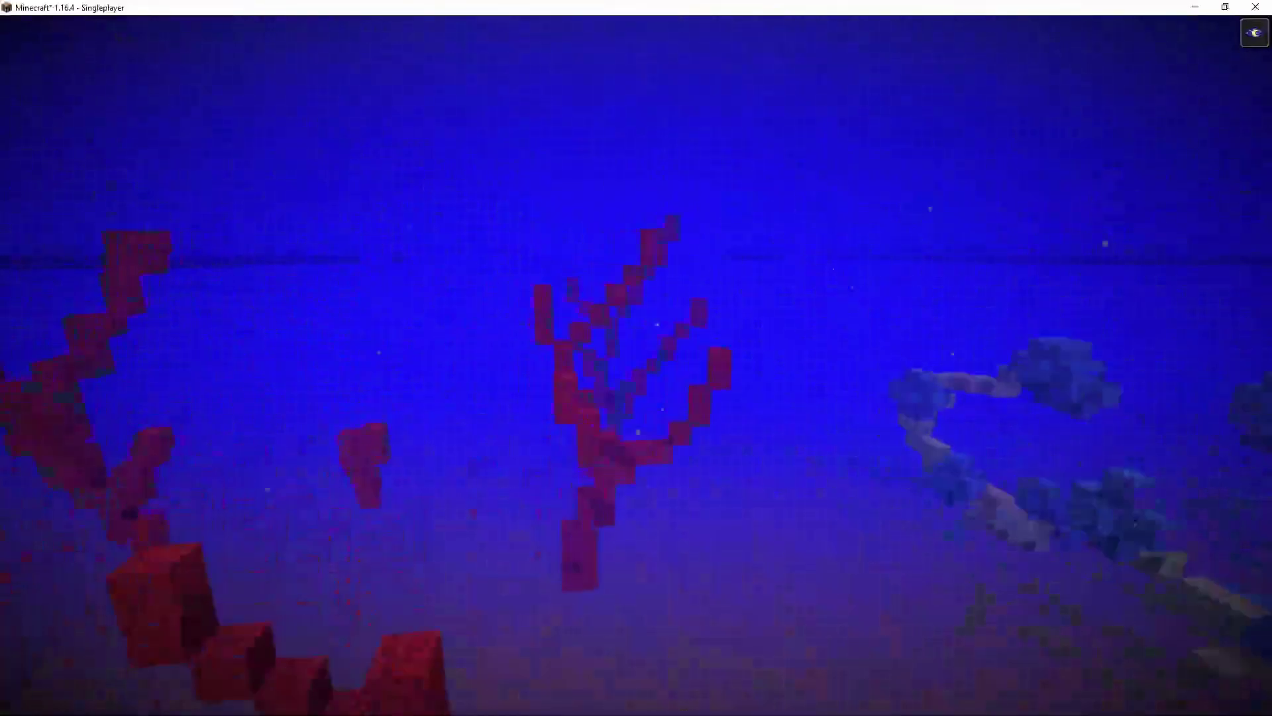
{"action": "key", "text": "w"}
{"action": "key", "text": "w"}
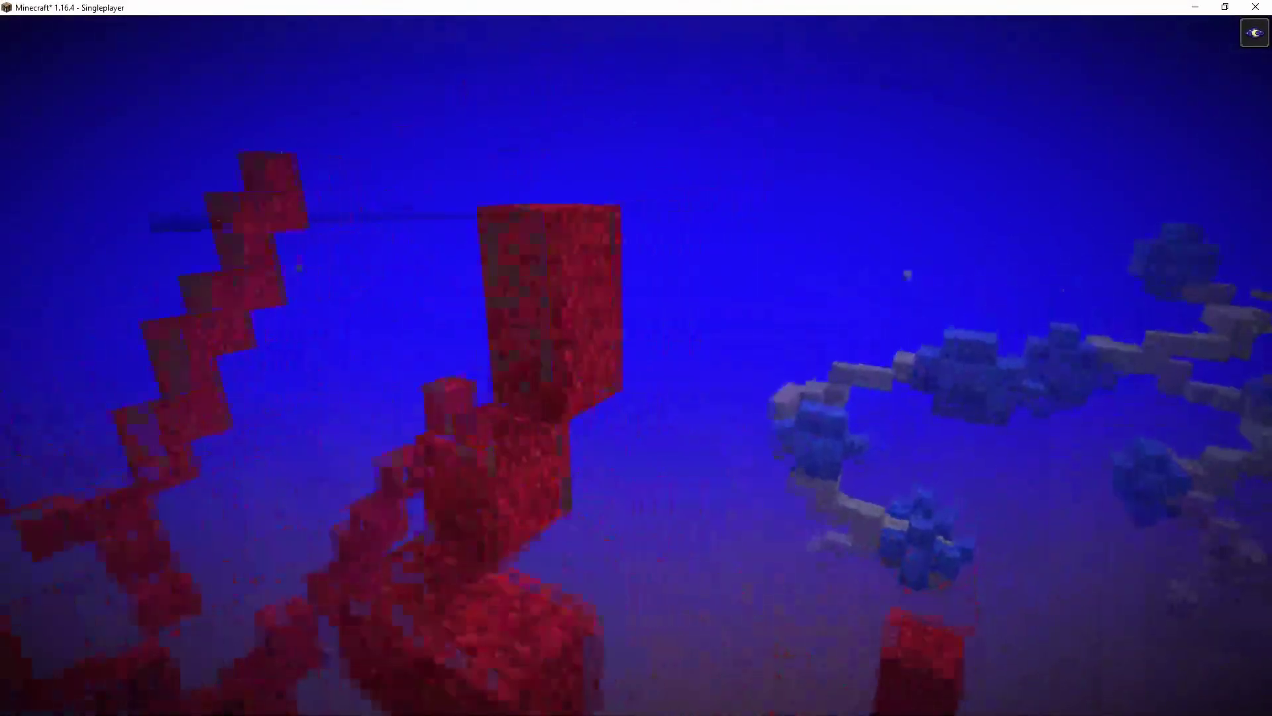
{"action": "key", "text": "w"}
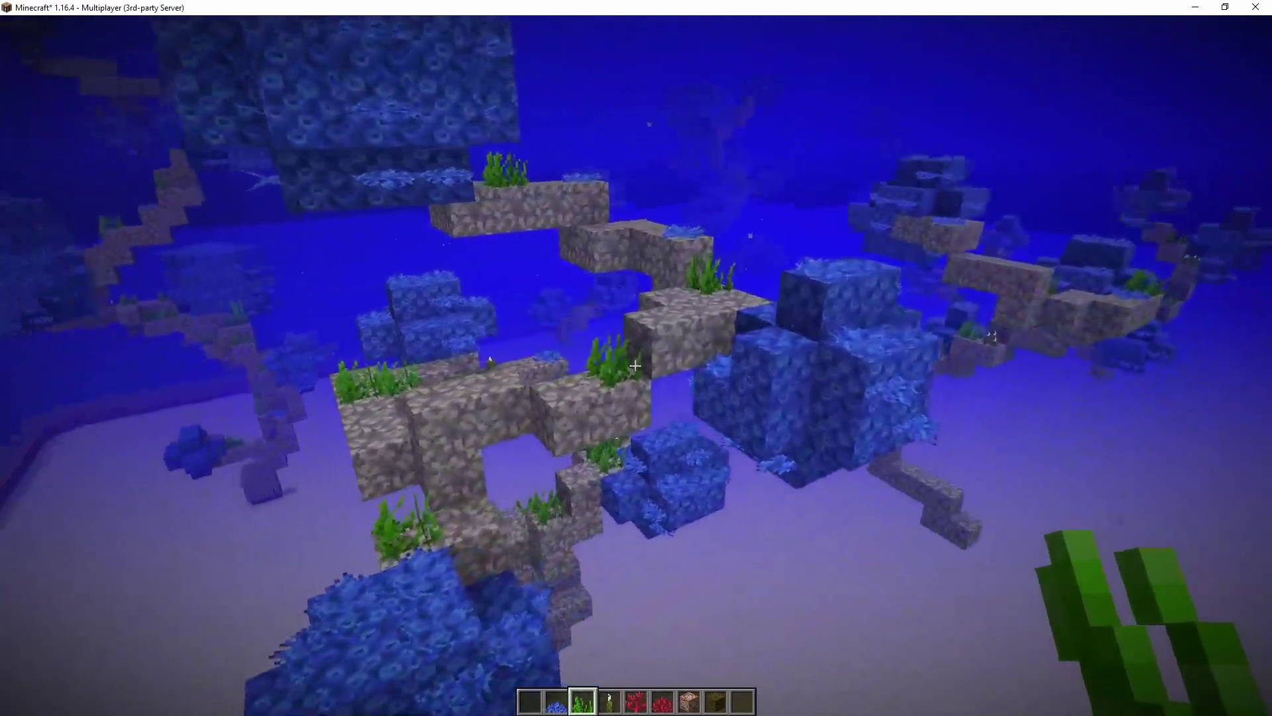
- Swim up to the blue coral reef and place a Tube Coral Fan on it
{"action": "key", "text": "w"}
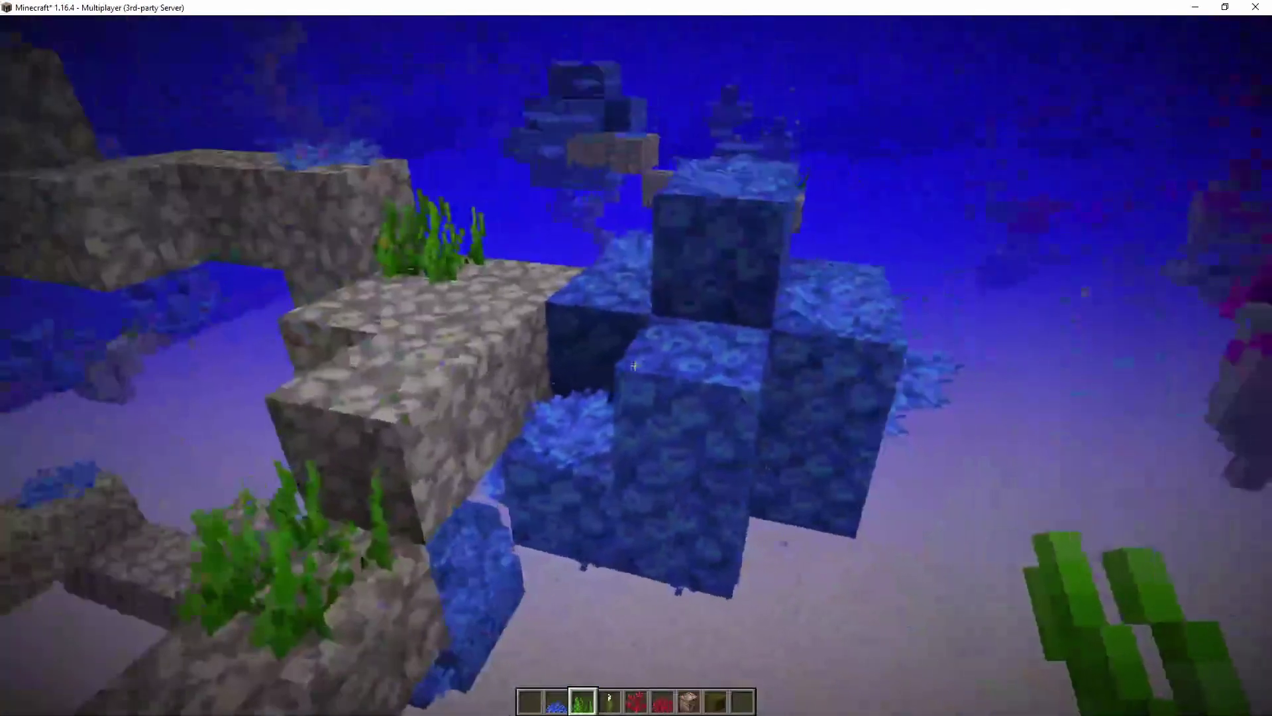
{"action": "key", "text": "s"}
{"action": "scroll", "coordinate": [635, 365], "scroll_direction": "down", "scroll_amount": 1}
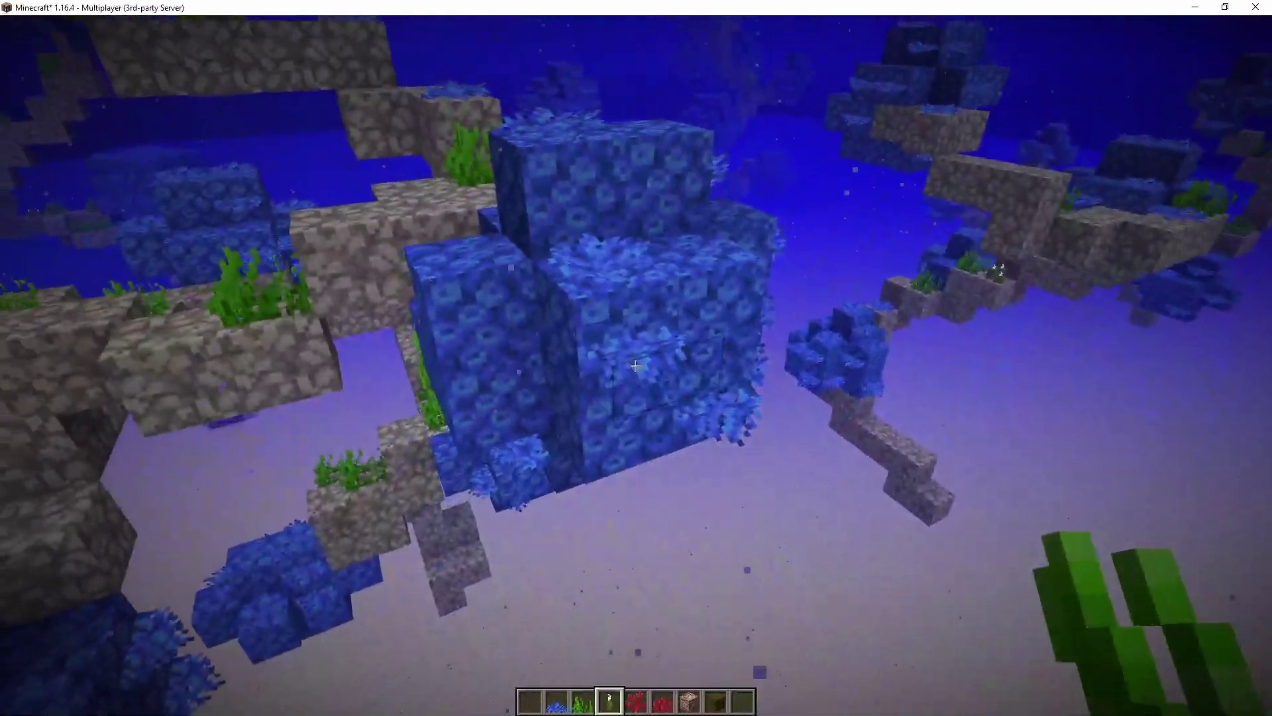
{"action": "key", "text": "w"}
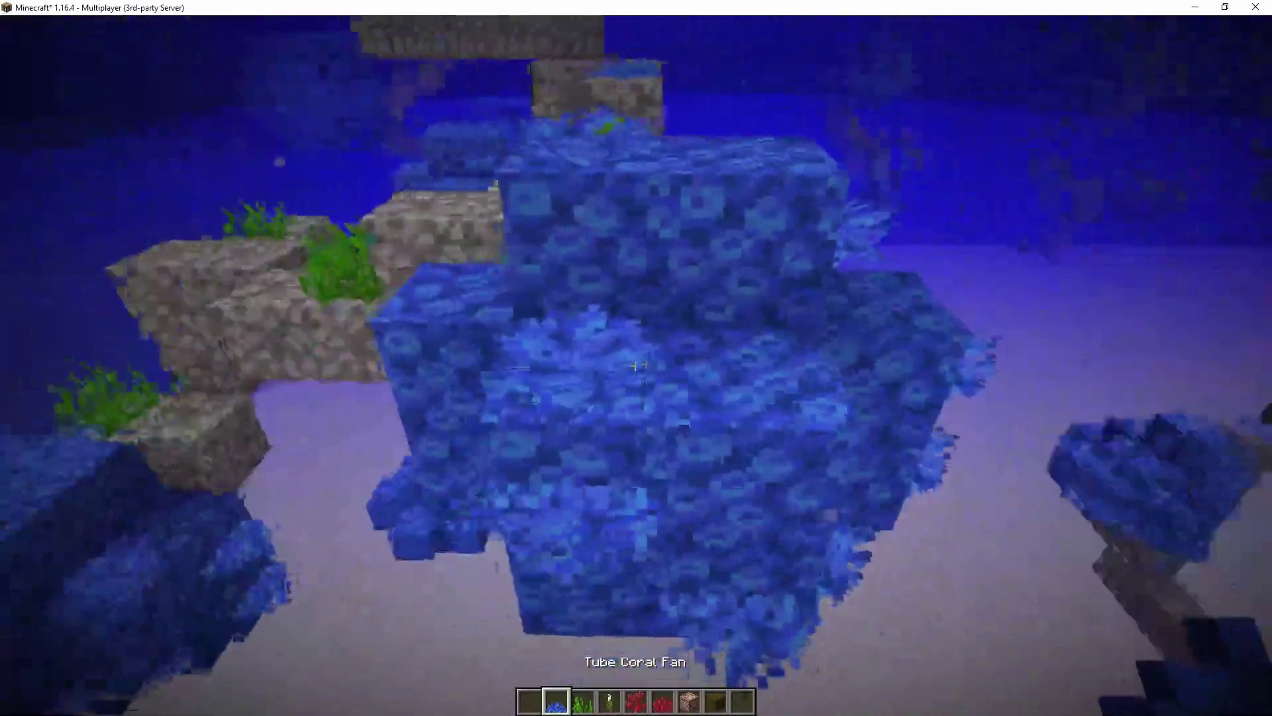
{"action": "key", "text": "w"}
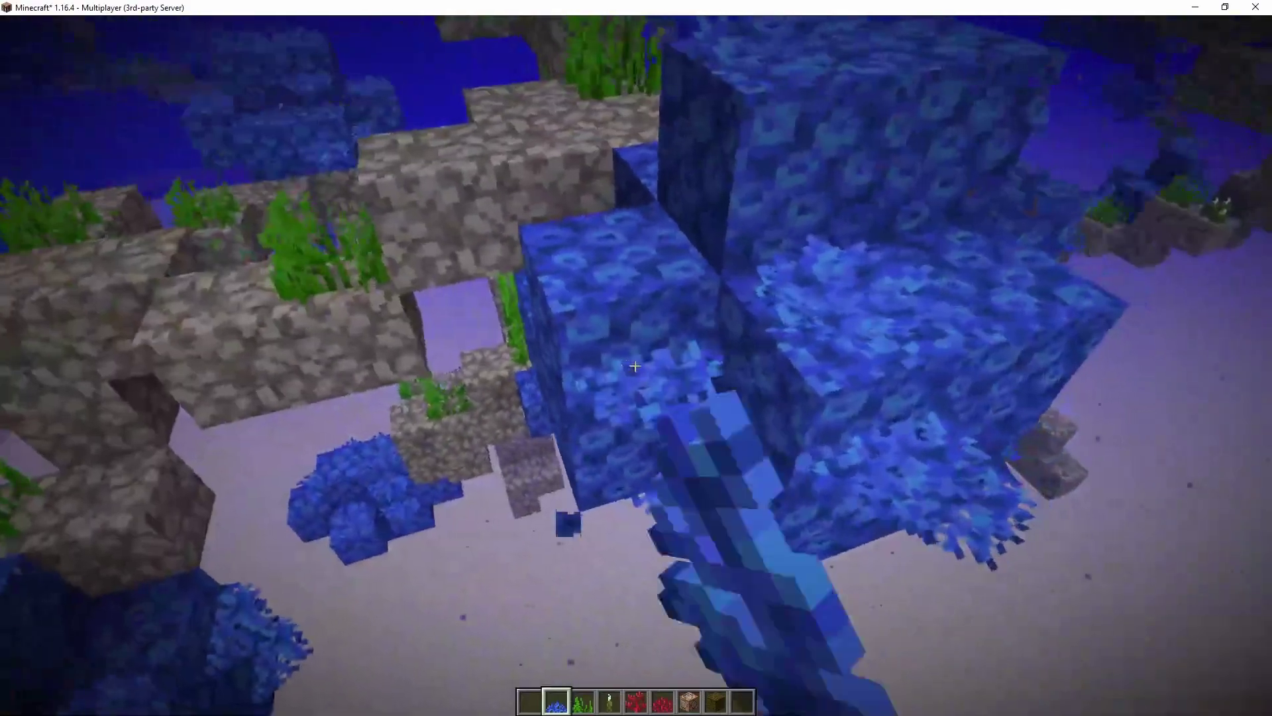
{"action": "right_click", "coordinate": [635, 365]}
{"action": "key", "text": "w"}
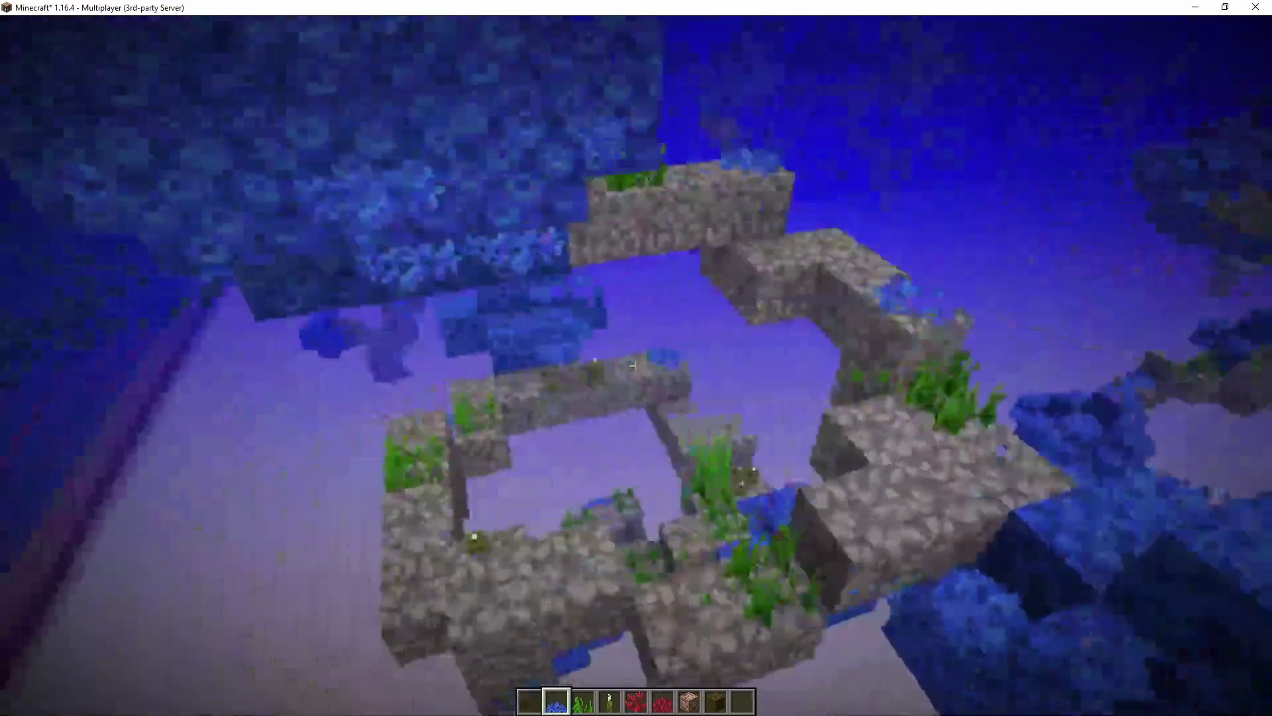
{"action": "scroll", "coordinate": [635, 365], "scroll_direction": "down", "scroll_amount": 2}
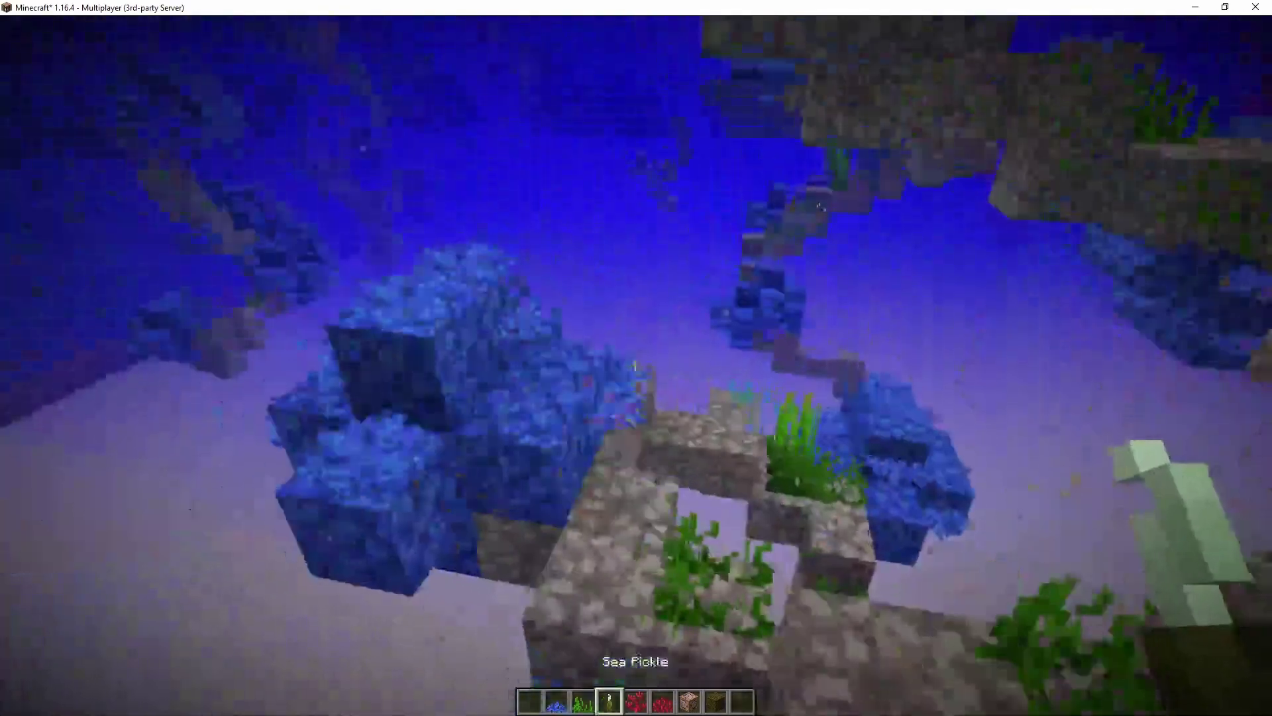